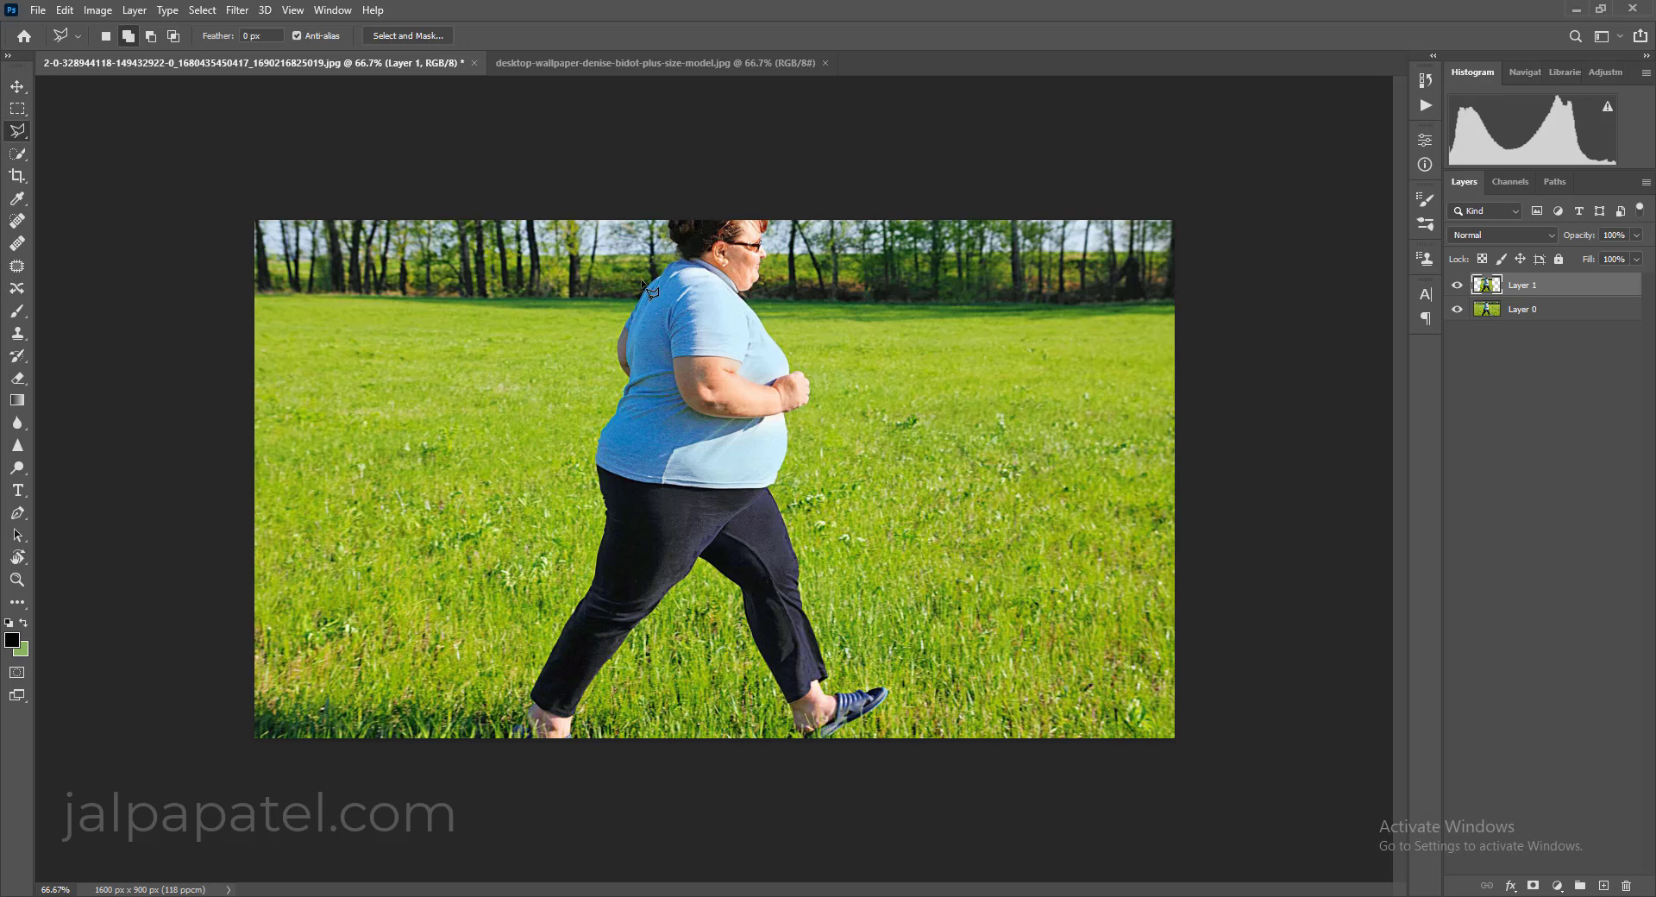
Warp Layer 1, pulling the woman's back, belly and hips inward from both sides to slim her figure
{"action": "left_click", "coordinate": [66, 13]}
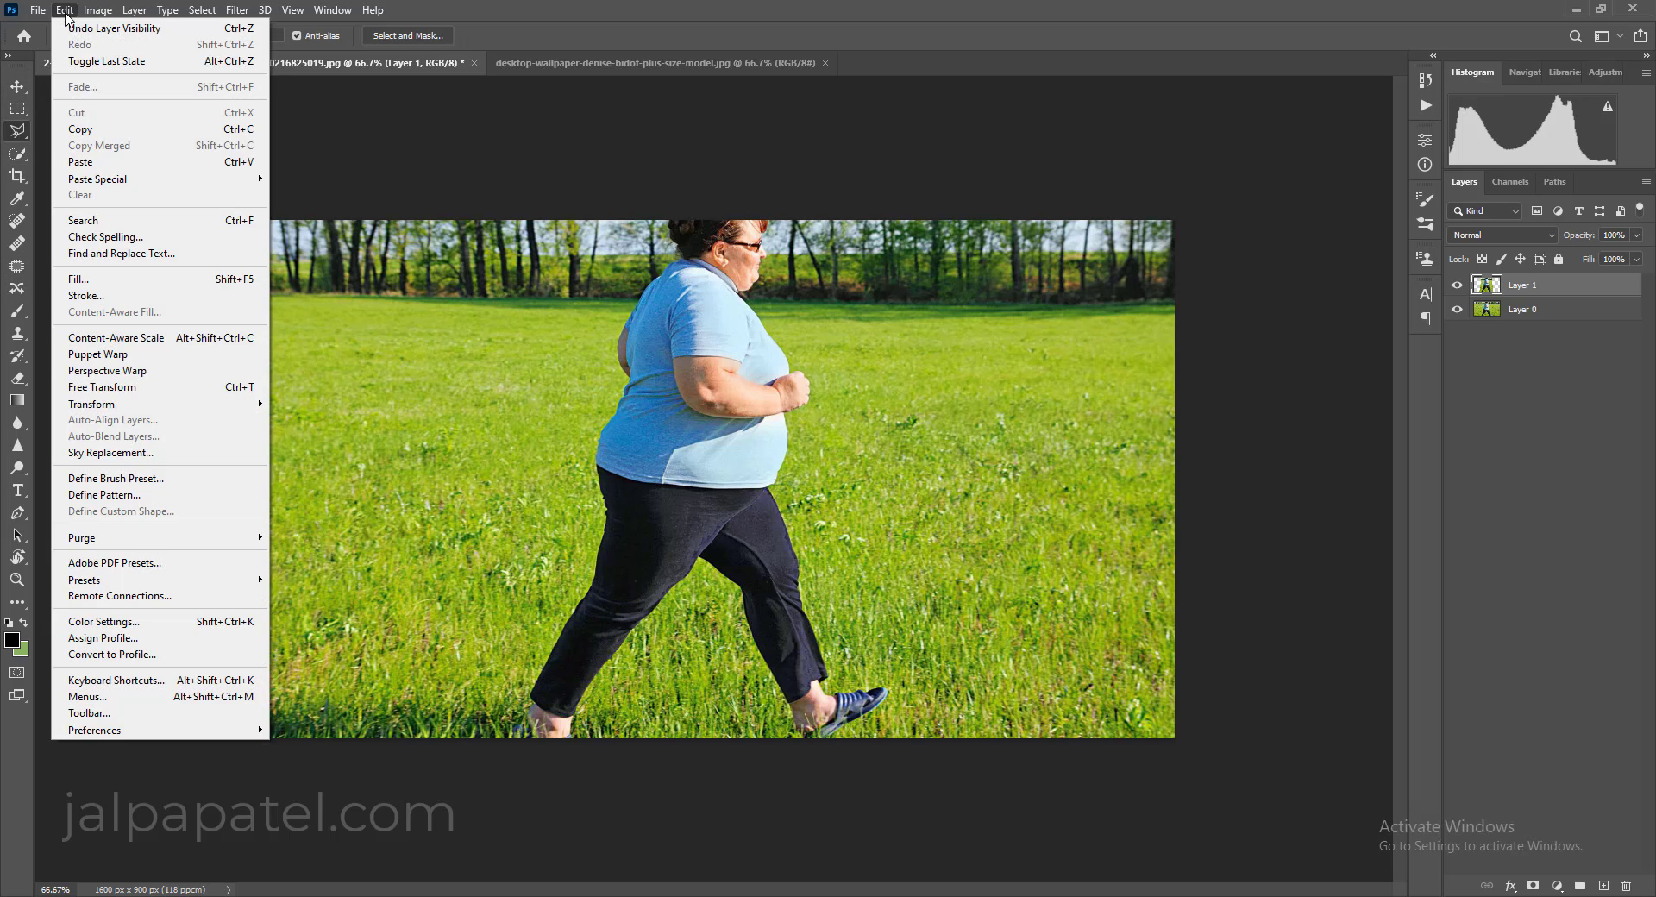
{"action": "left_click", "coordinate": [218, 390]}
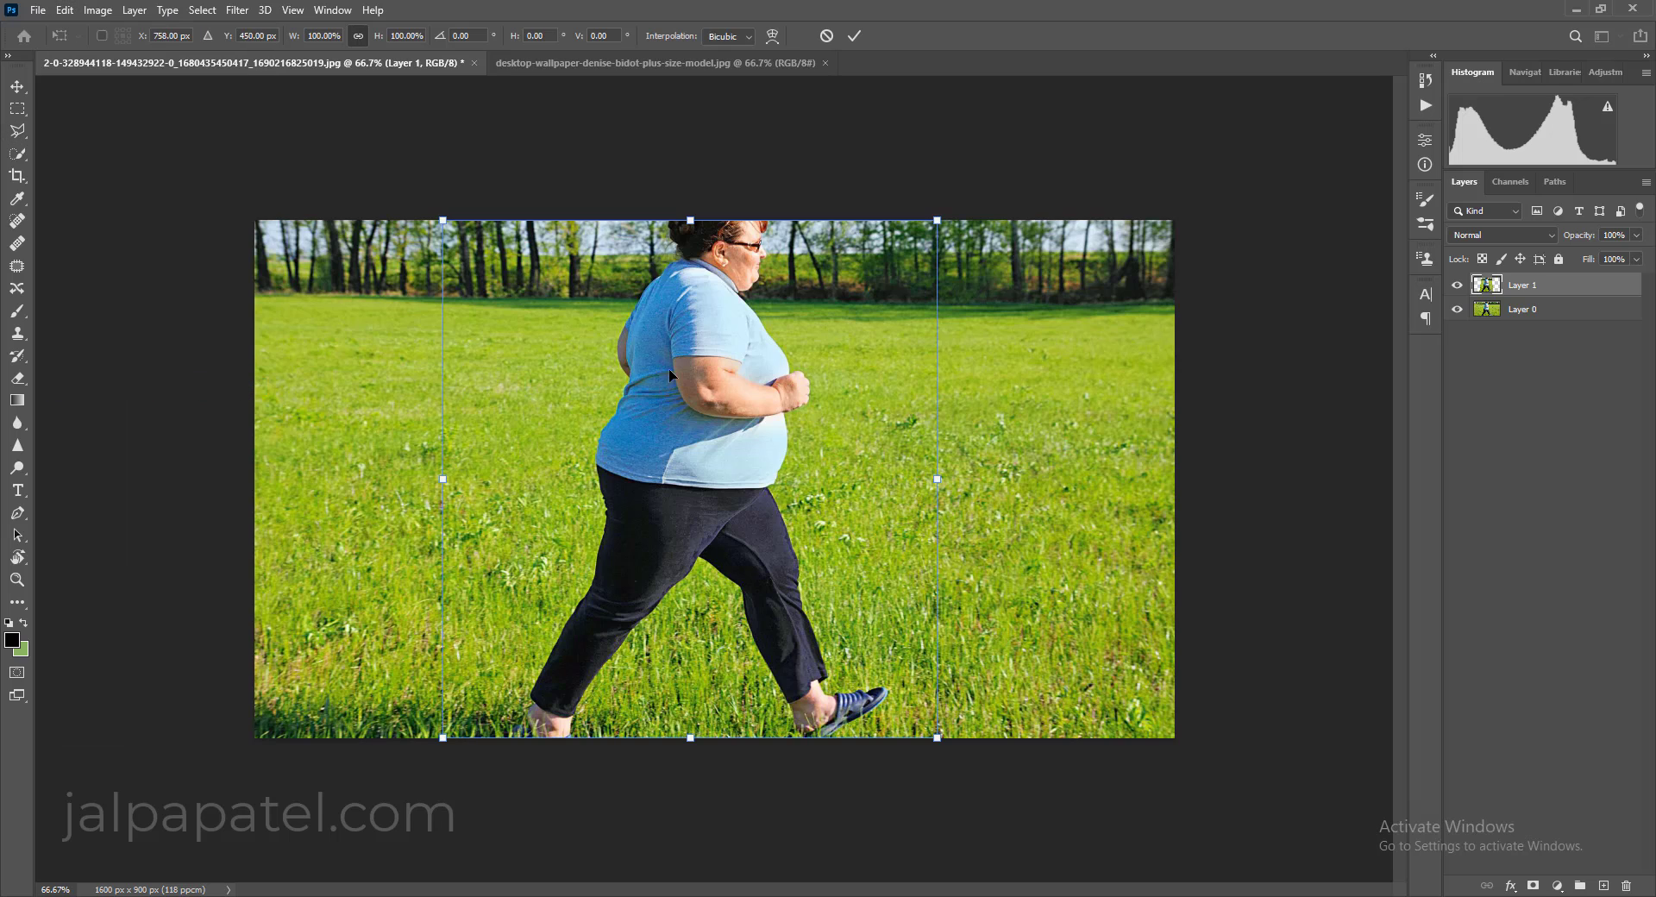
{"action": "right_click", "coordinate": [718, 377]}
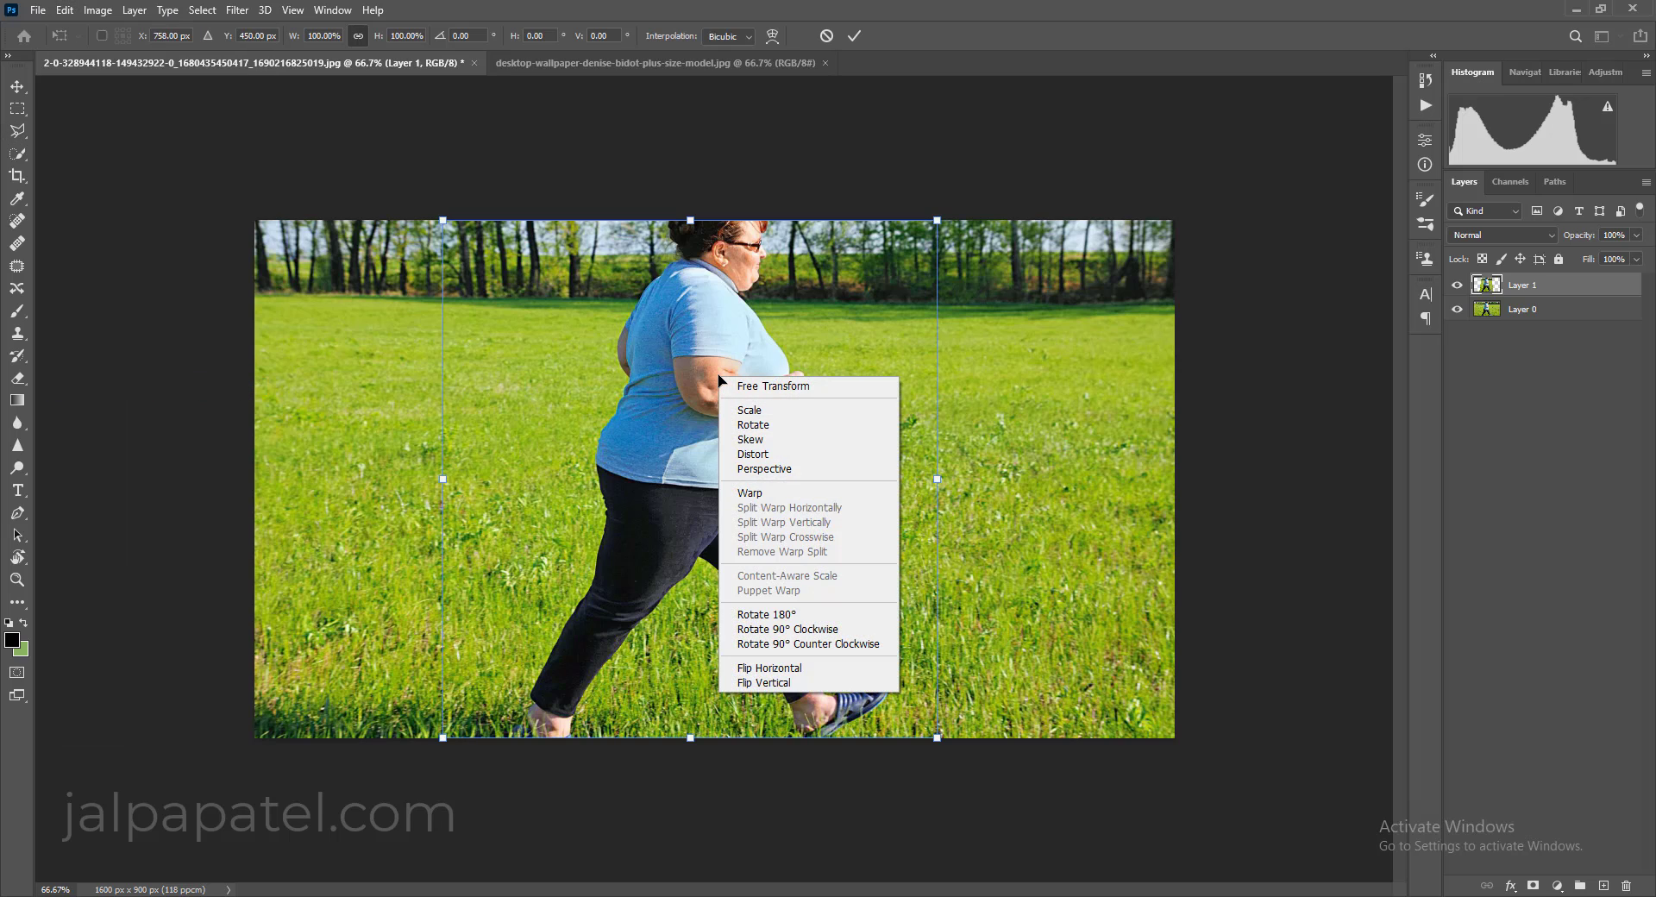
{"action": "left_click", "coordinate": [779, 494]}
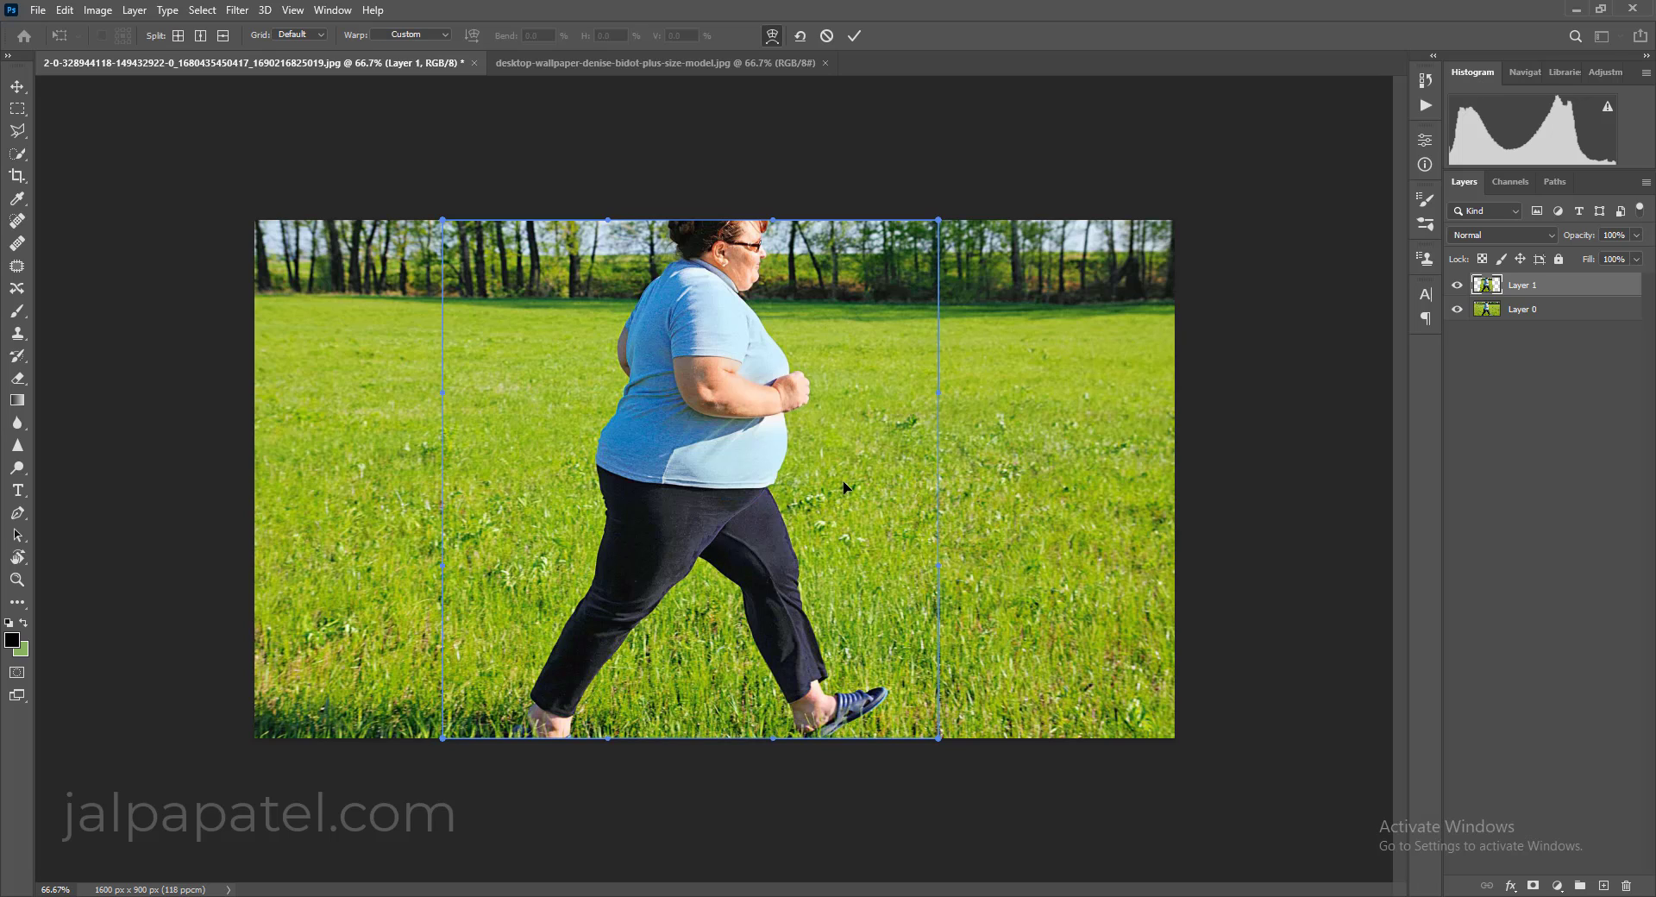
{"action": "left_click_drag", "start_coordinate": [878, 562], "coordinate": [869, 565]}
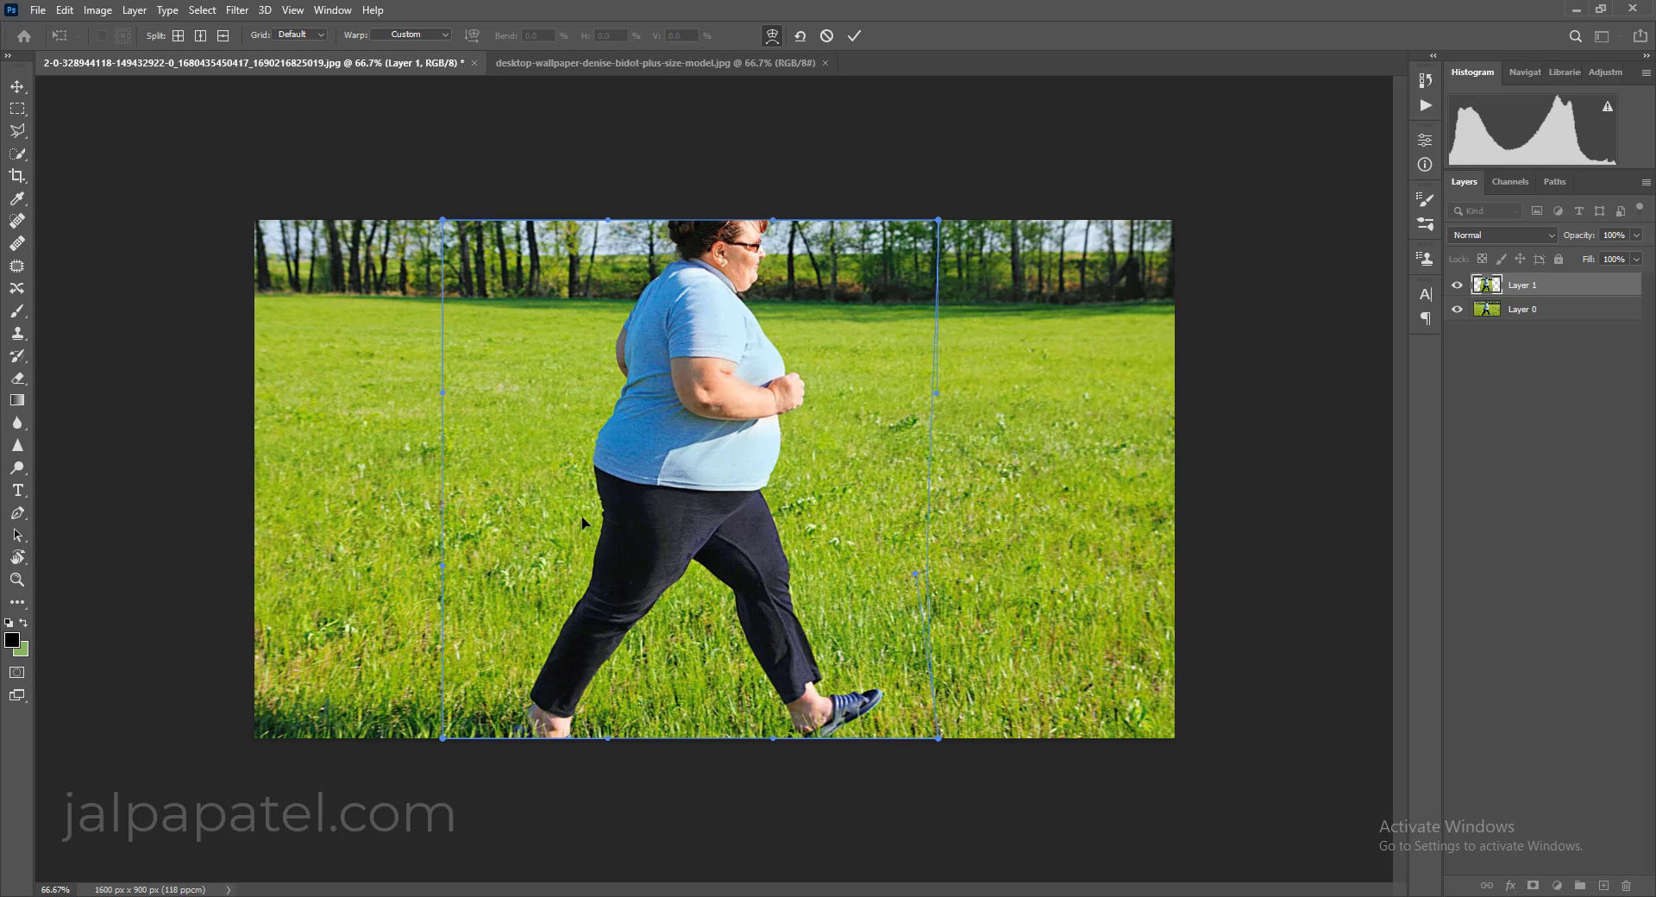
{"action": "left_click_drag", "start_coordinate": [513, 525], "coordinate": [525, 527]}
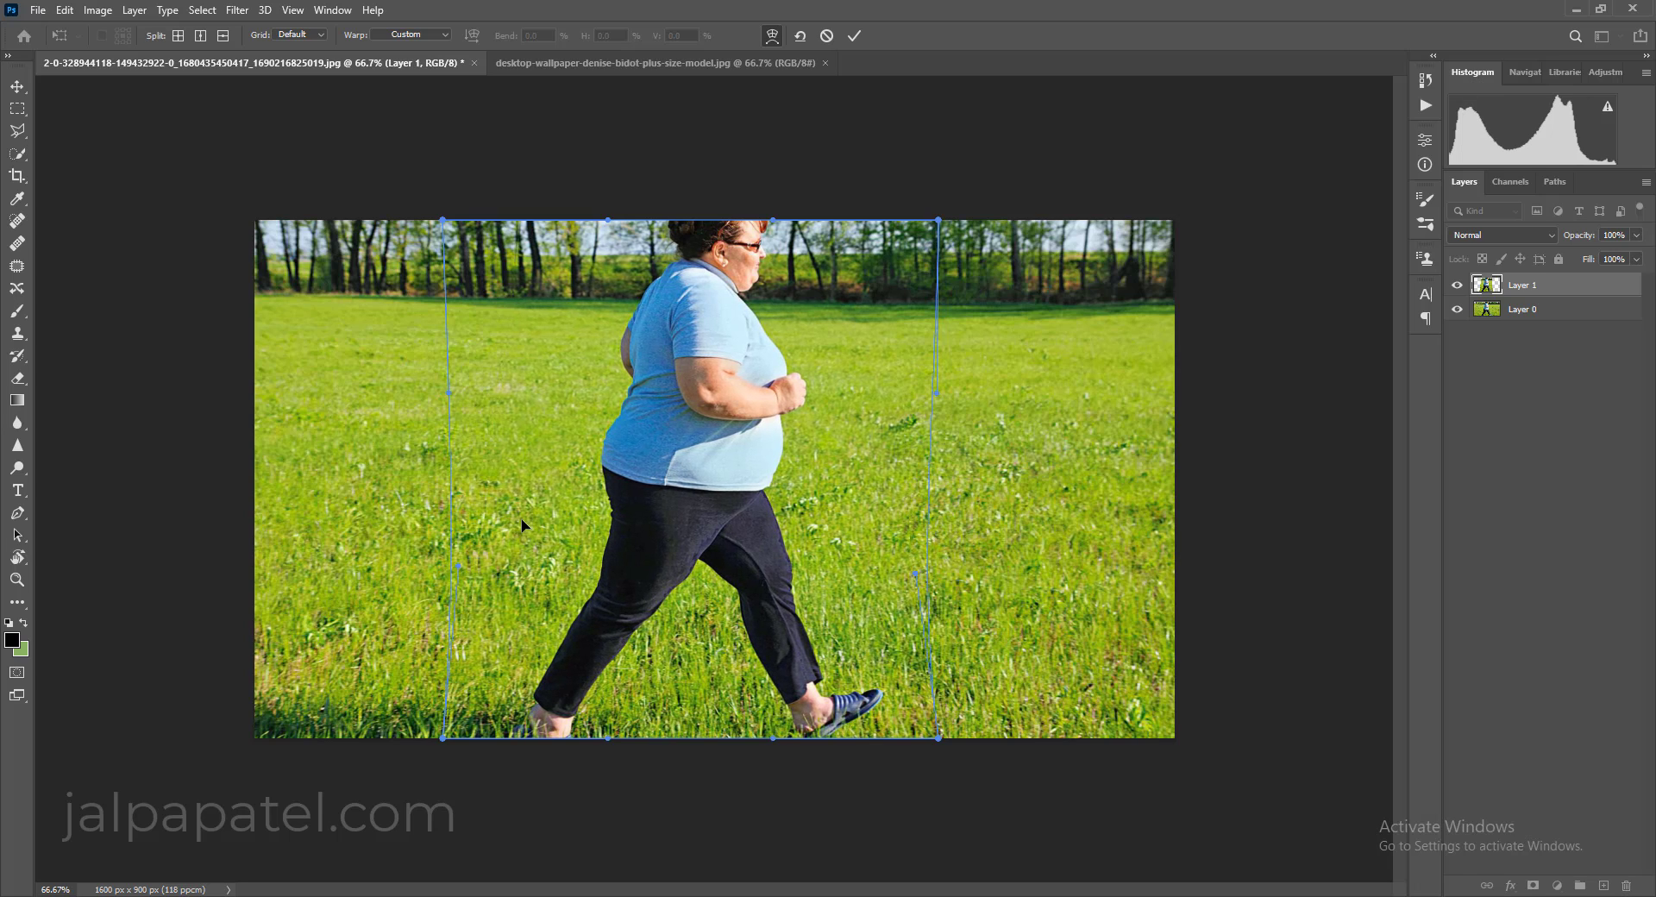
{"action": "left_click_drag", "start_coordinate": [520, 310], "coordinate": [529, 310]}
{"action": "left_click_drag", "start_coordinate": [868, 375], "coordinate": [858, 376]}
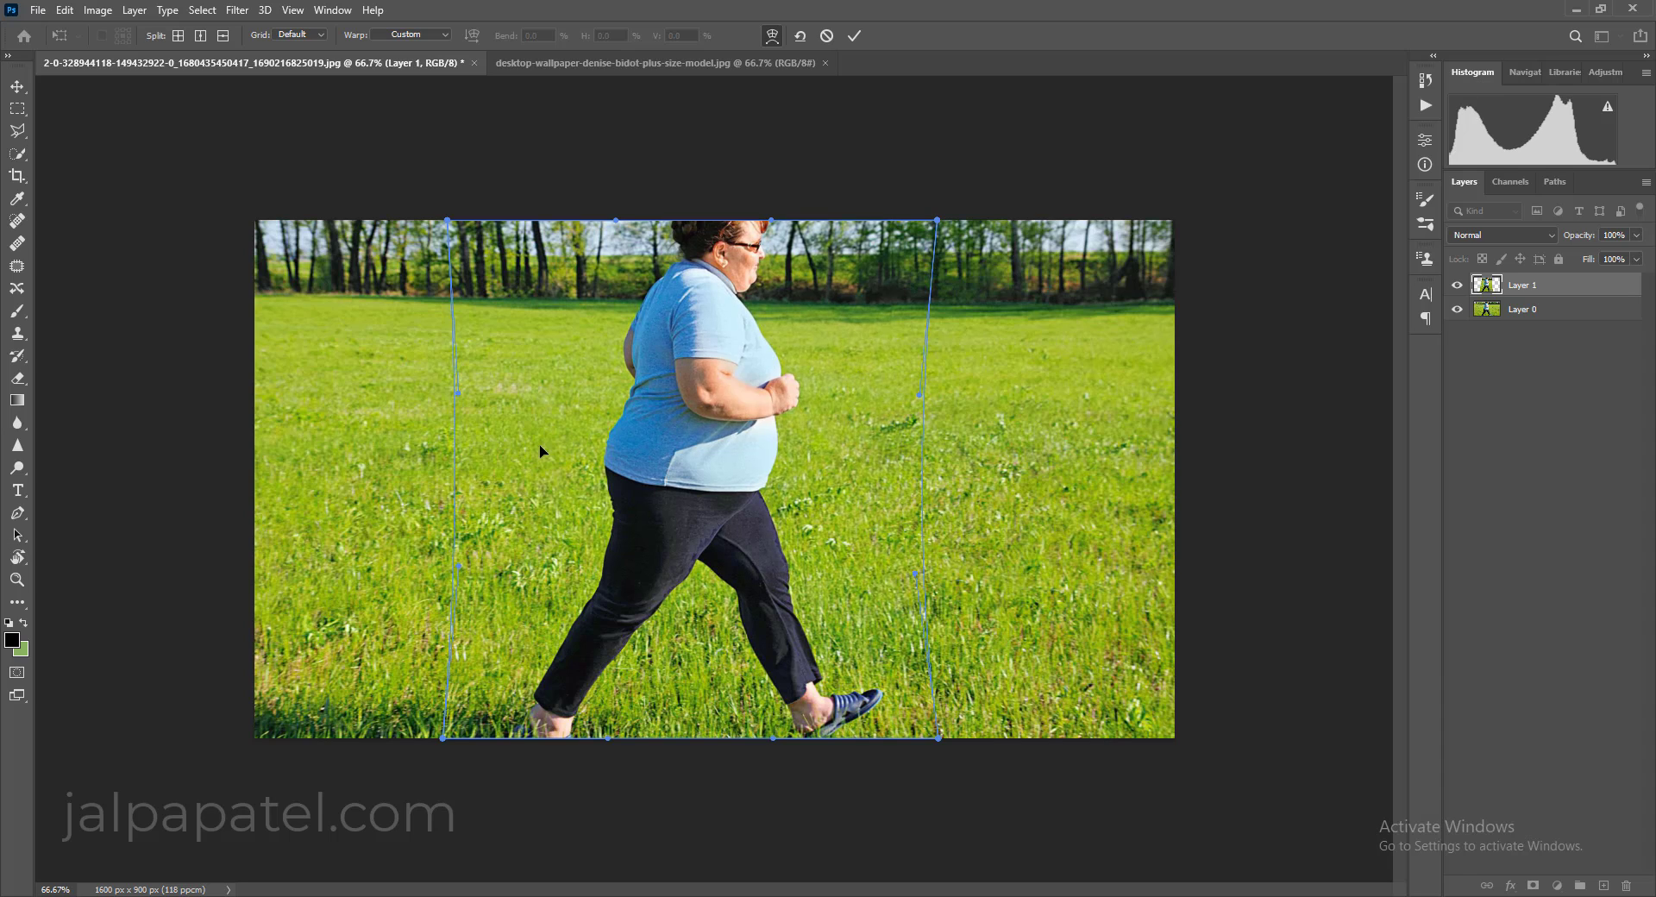
{"action": "left_click_drag", "start_coordinate": [522, 498], "coordinate": [532, 496]}
{"action": "left_click_drag", "start_coordinate": [851, 469], "coordinate": [848, 465]}
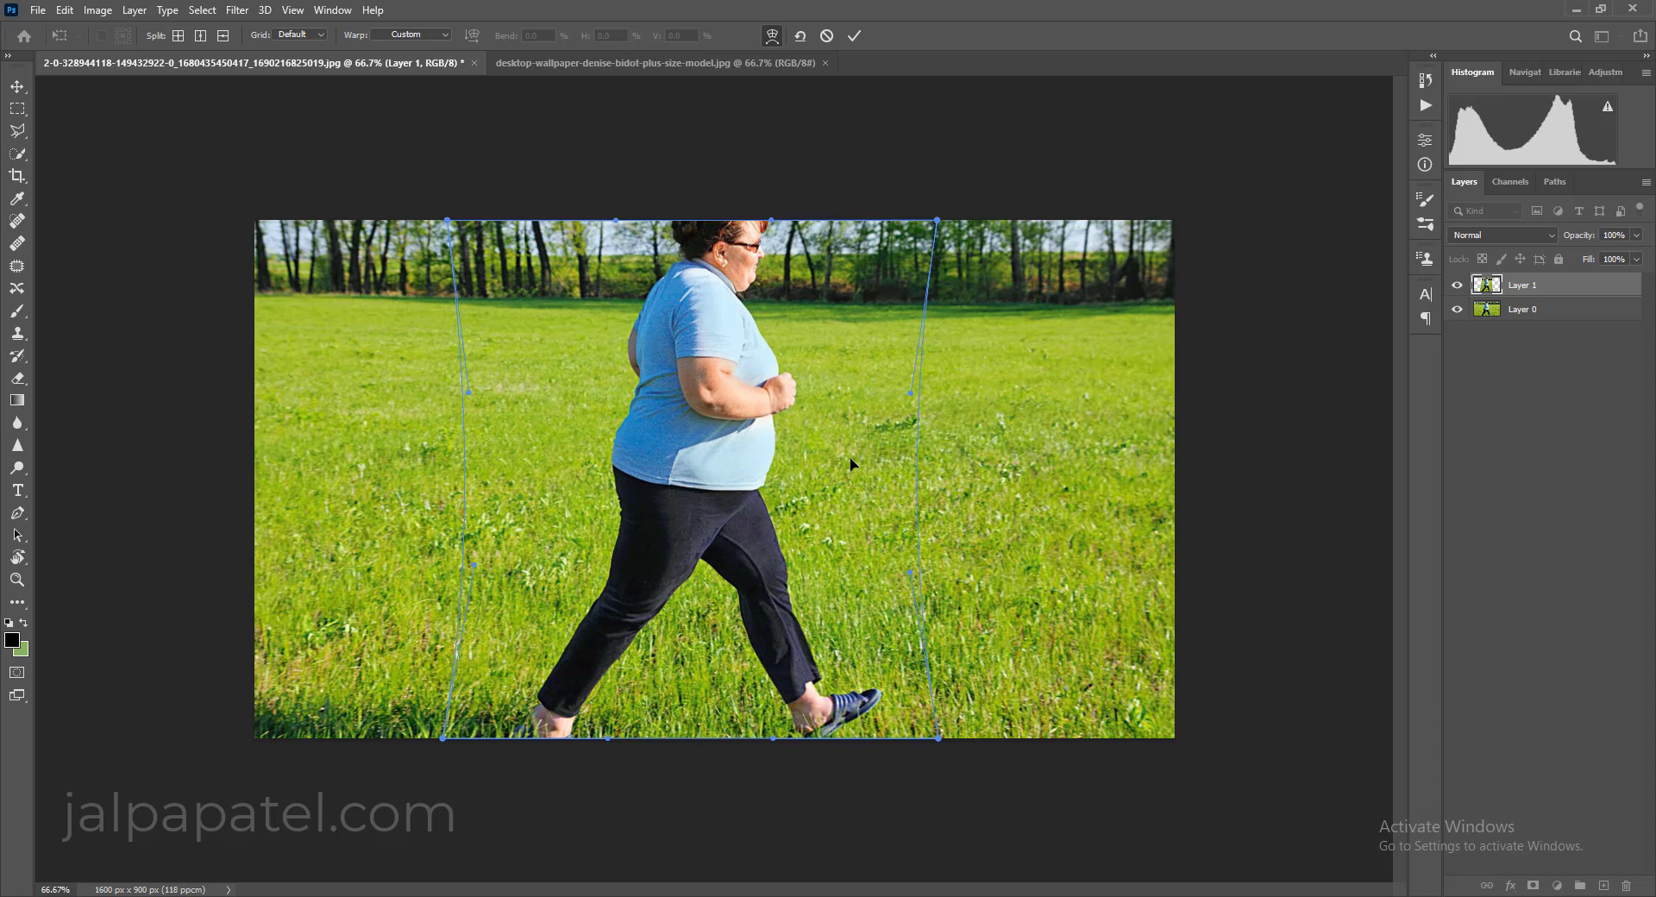
Fine-tune the warp on Layer 1 around the thighs, hips and belly with small inward pulls, and apply it
{"action": "left_click_drag", "start_coordinate": [704, 578], "coordinate": [696, 579]}
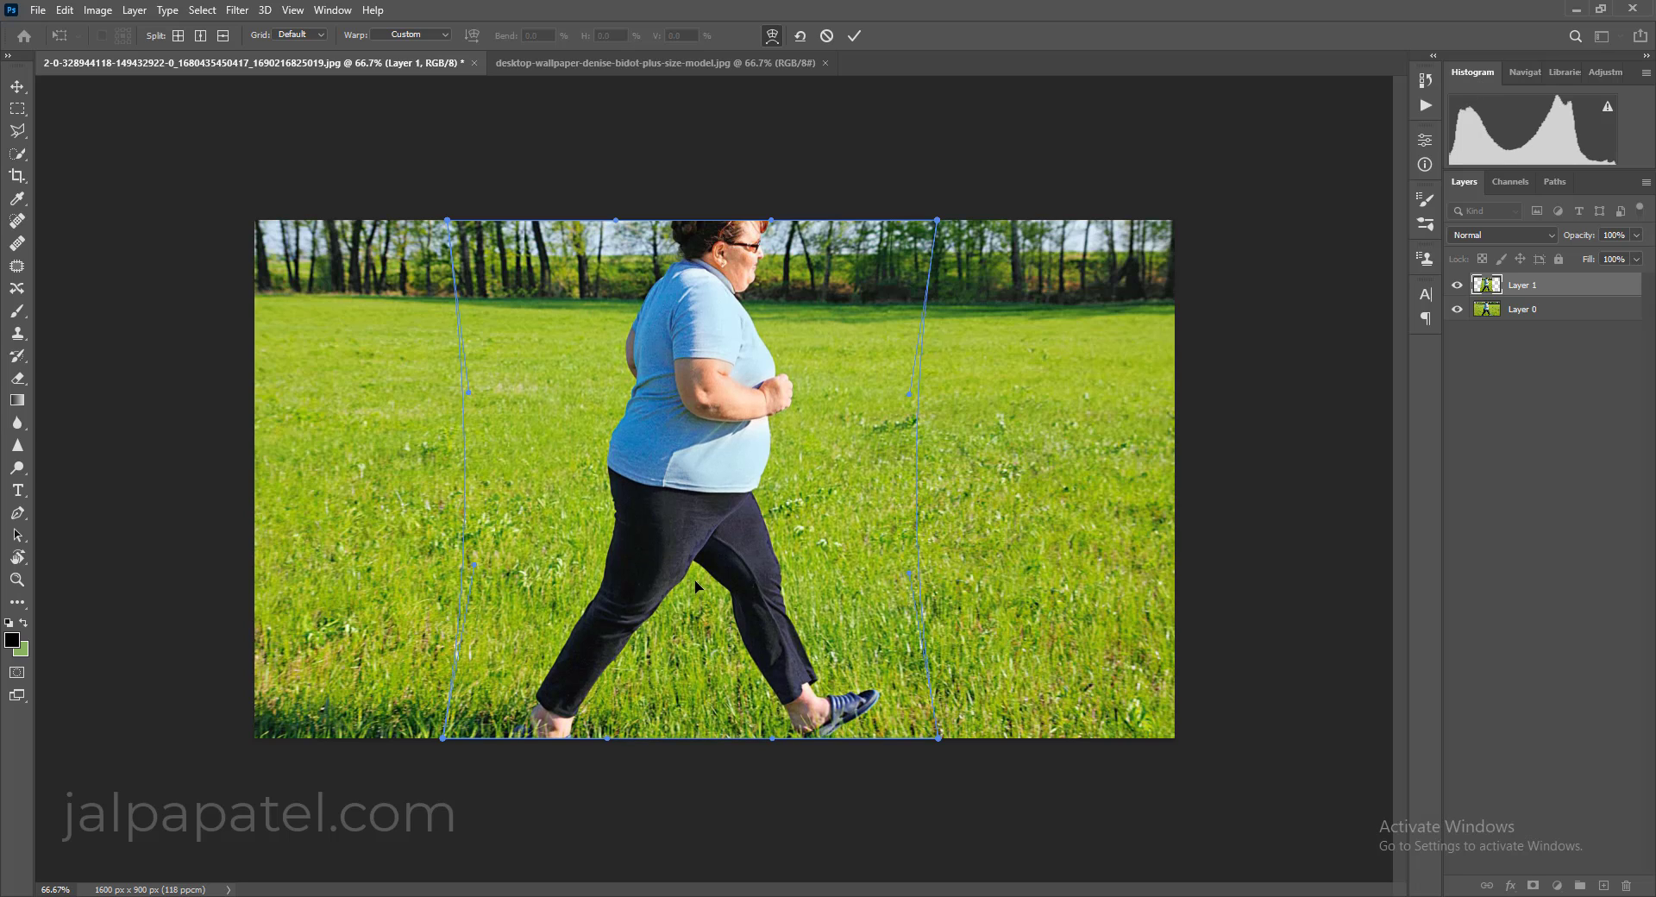
{"action": "left_click_drag", "start_coordinate": [545, 561], "coordinate": [543, 554]}
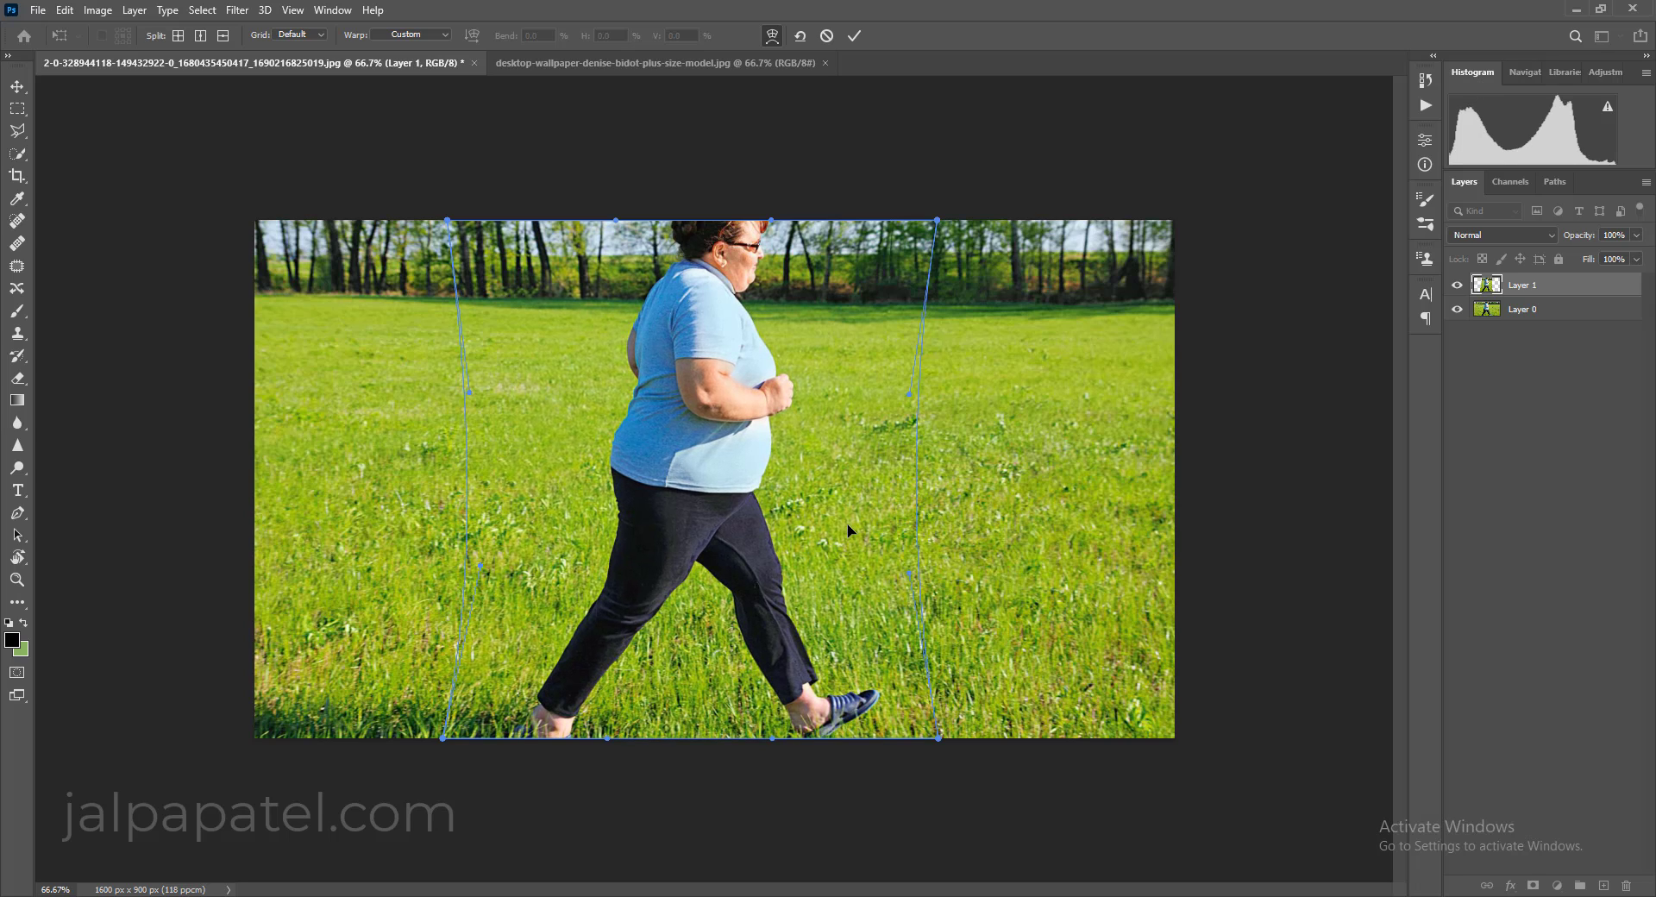
{"action": "left_click_drag", "start_coordinate": [847, 524], "coordinate": [844, 525]}
{"action": "left_click_drag", "start_coordinate": [694, 645], "coordinate": [696, 643]}
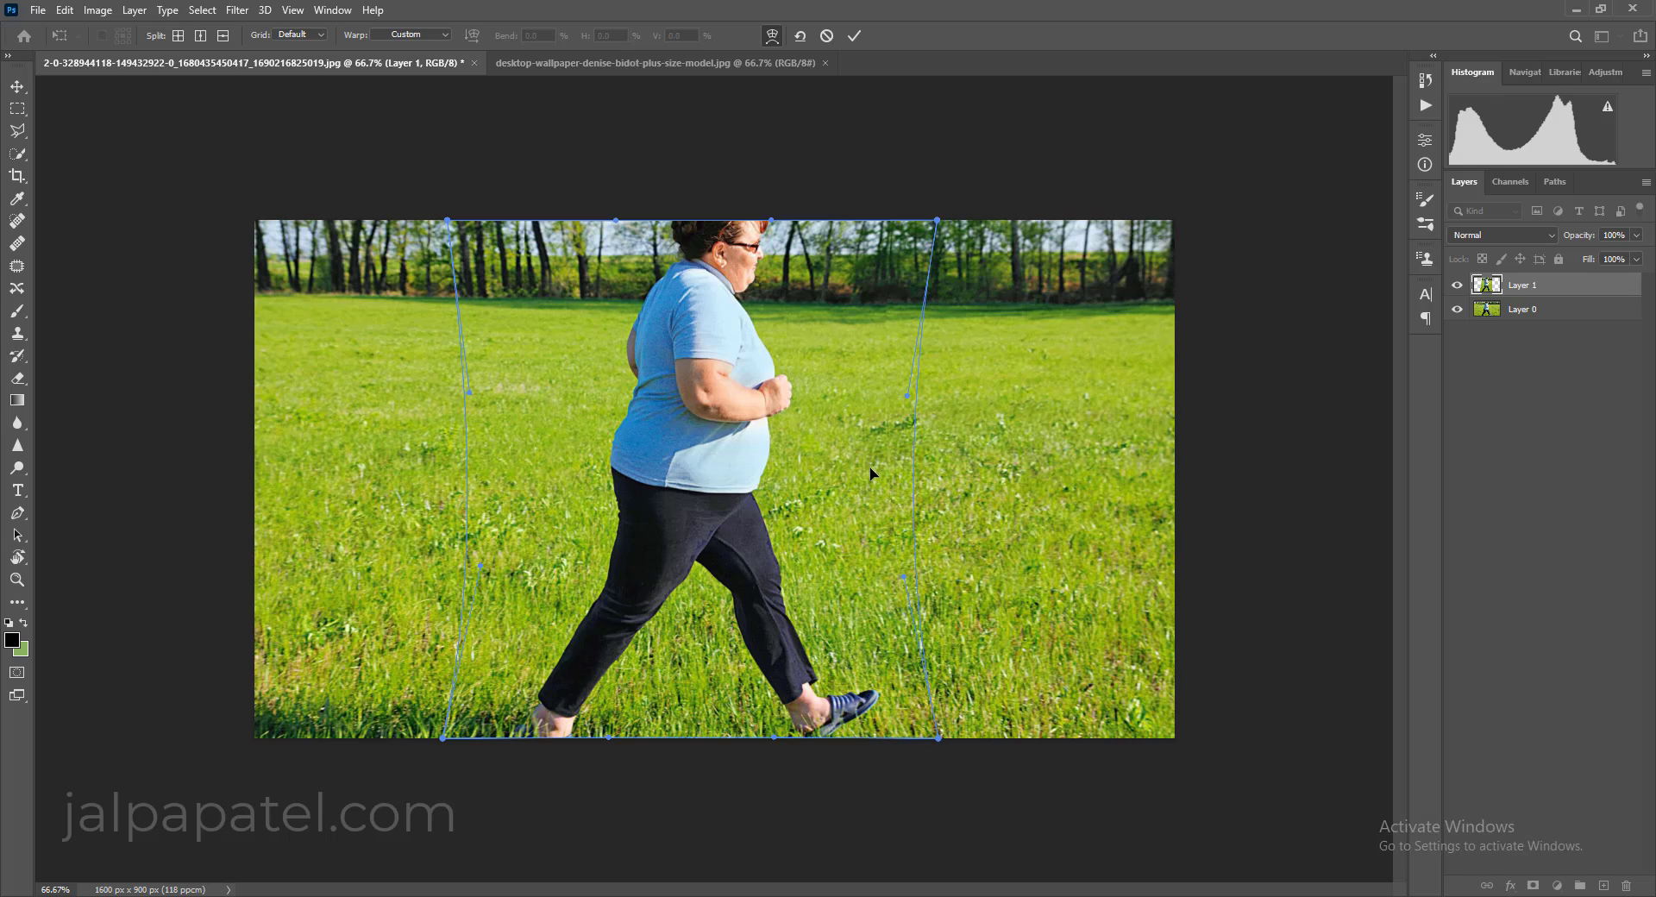
{"action": "left_click_drag", "start_coordinate": [847, 464], "coordinate": [842, 464]}
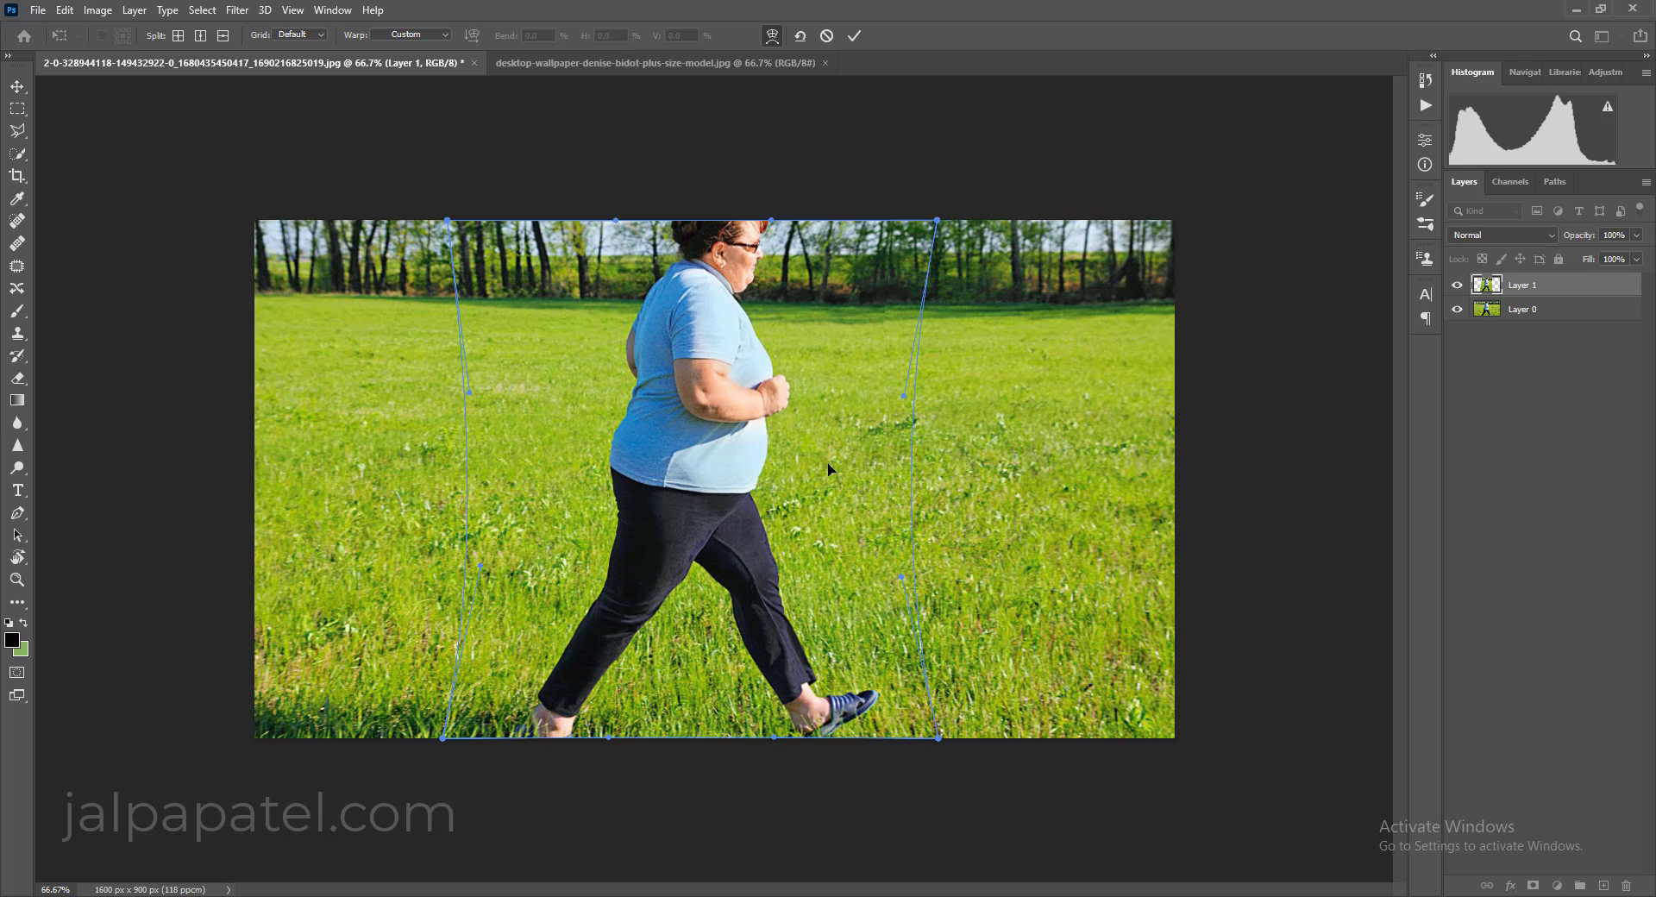
{"action": "left_click_drag", "start_coordinate": [555, 466], "coordinate": [556, 466]}
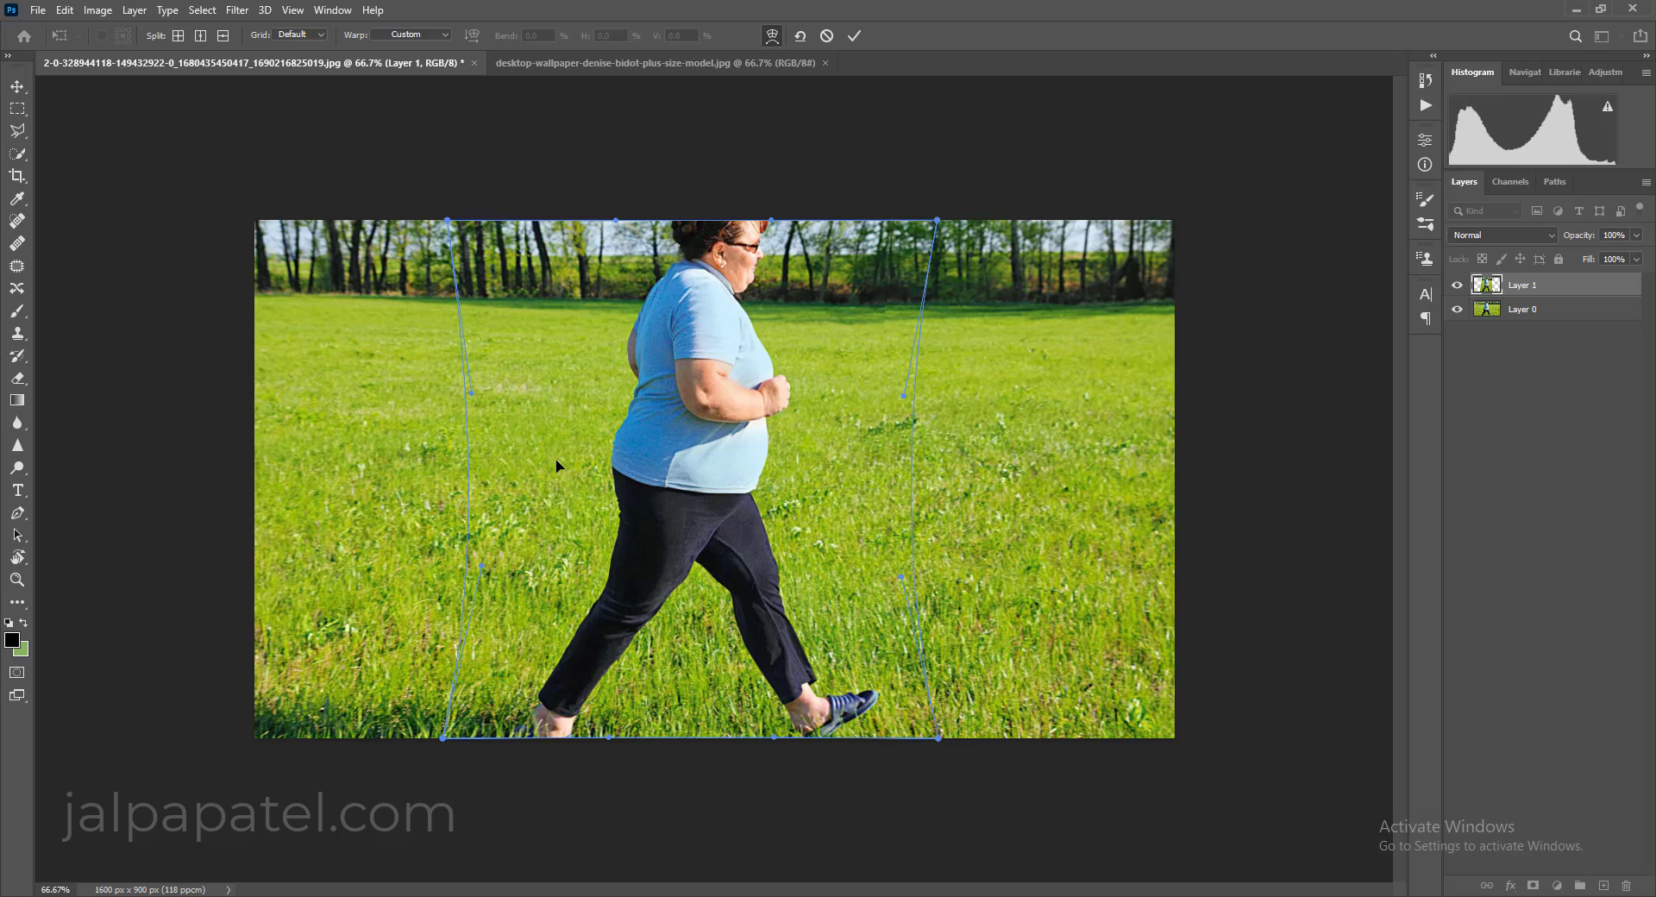
{"action": "key", "text": "Return"}
Select the lower belly and upper thigh area with the Polygonal Lasso, including a strip of grass in front of the belly
{"action": "key", "text": "l"}
{"action": "key", "text": "ctrl+1"}
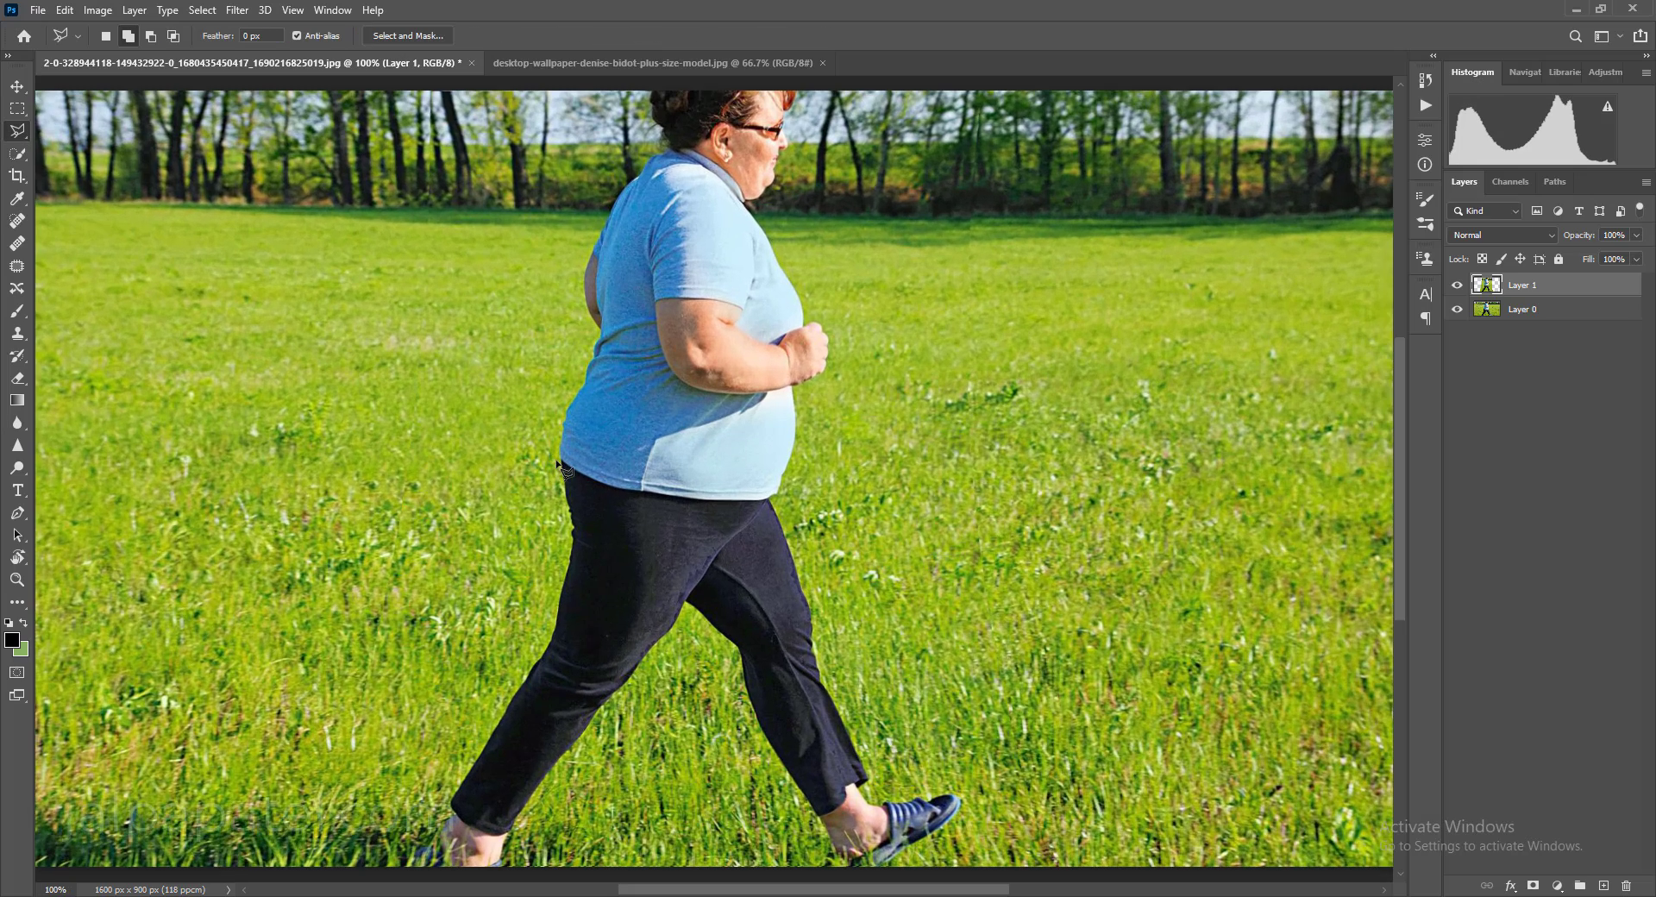
{"action": "scroll", "coordinate": [558, 466], "scroll_direction": "up", "scroll_amount": 1}
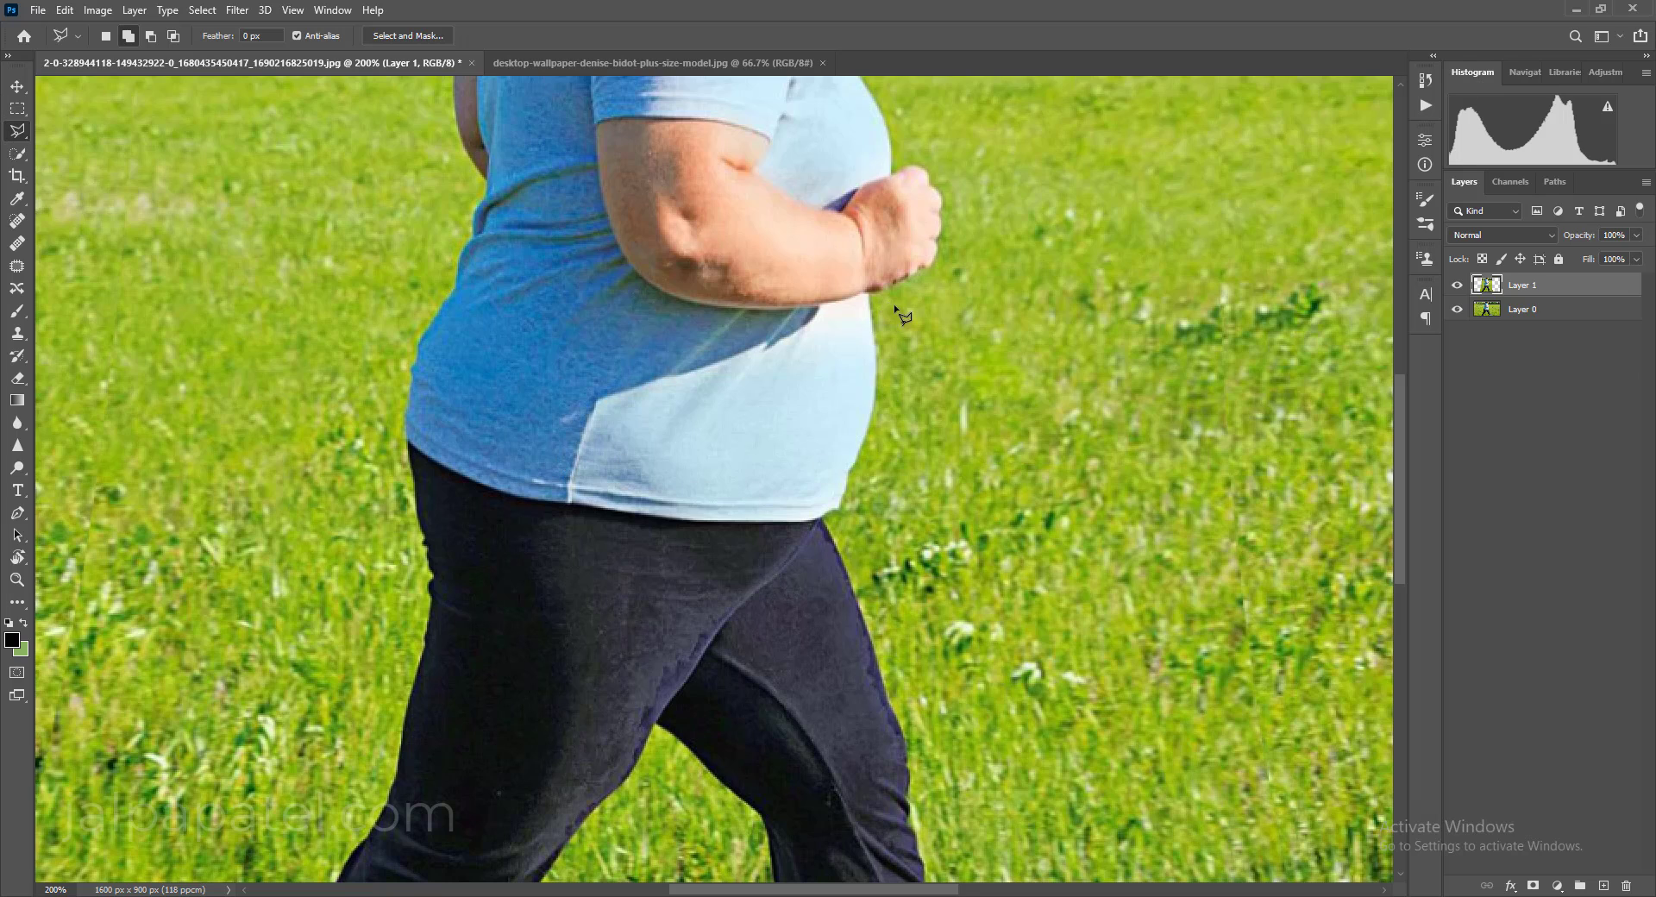
{"action": "left_click", "coordinate": [973, 303]}
{"action": "left_click", "coordinate": [834, 309]}
{"action": "left_click", "coordinate": [656, 390]}
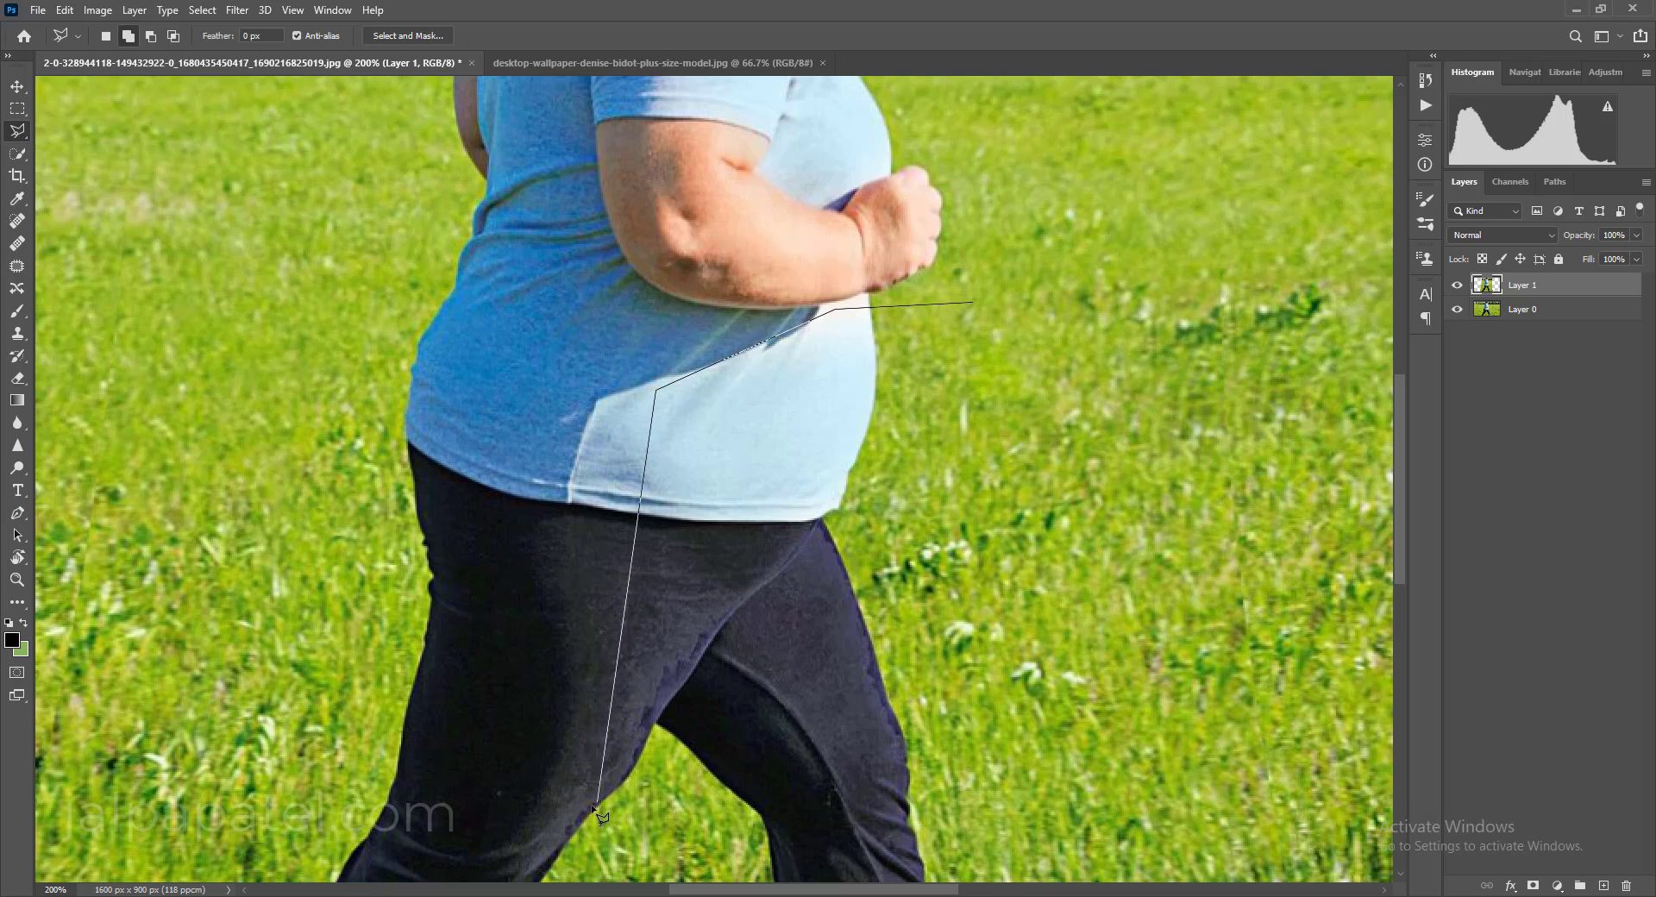
{"action": "left_click", "coordinate": [586, 845]}
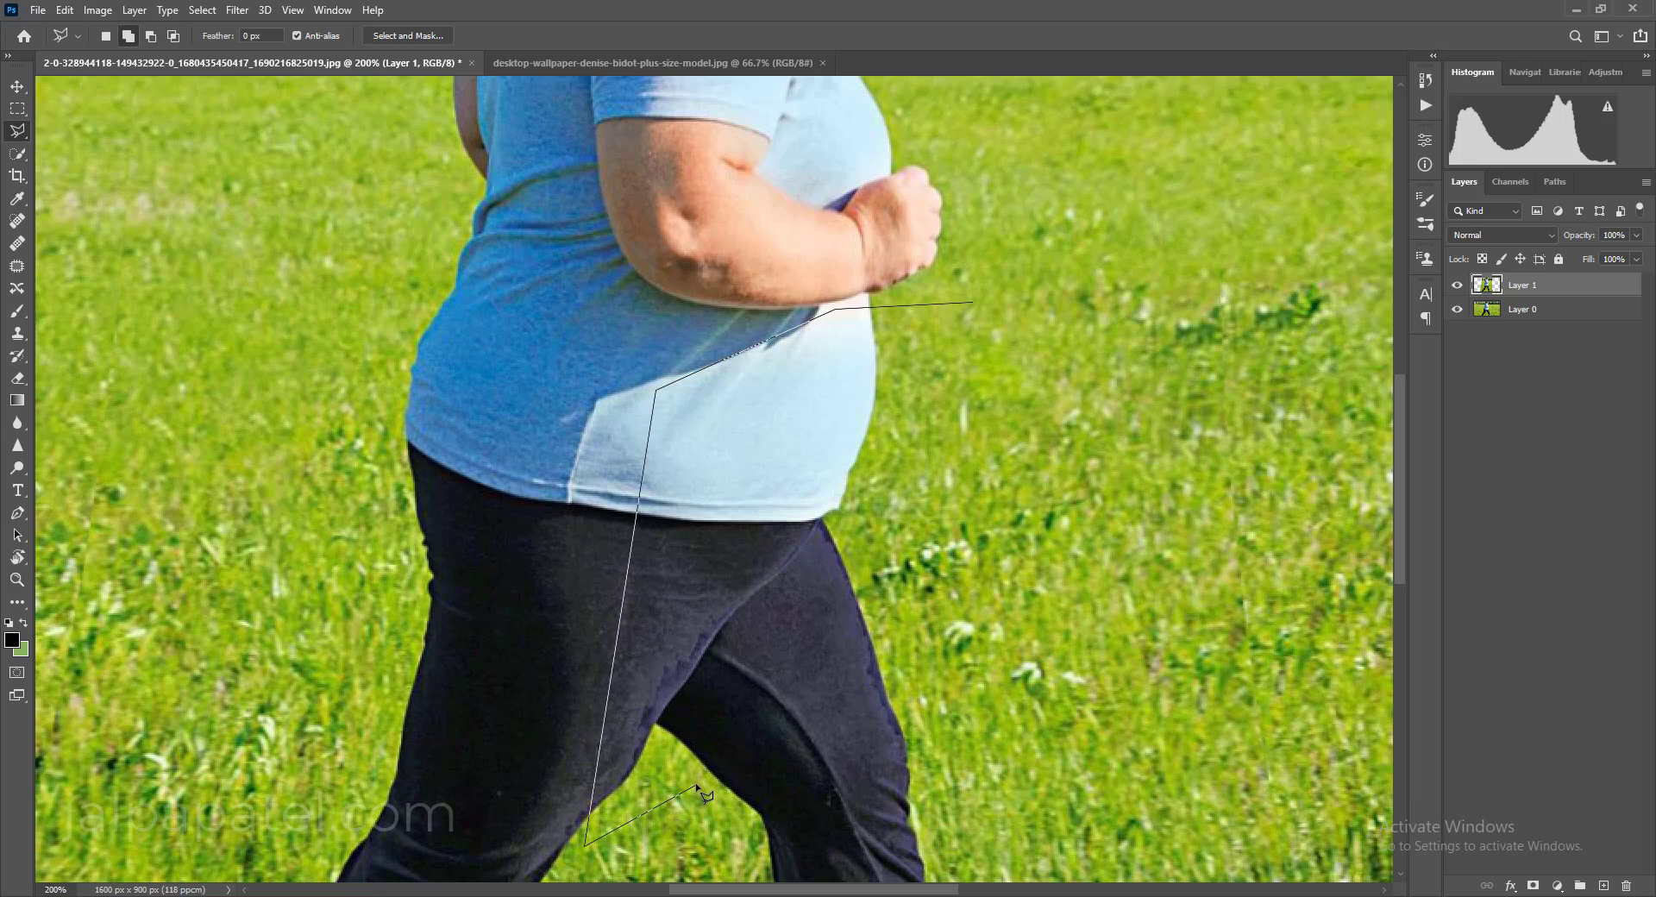
{"action": "left_click", "coordinate": [1015, 578]}
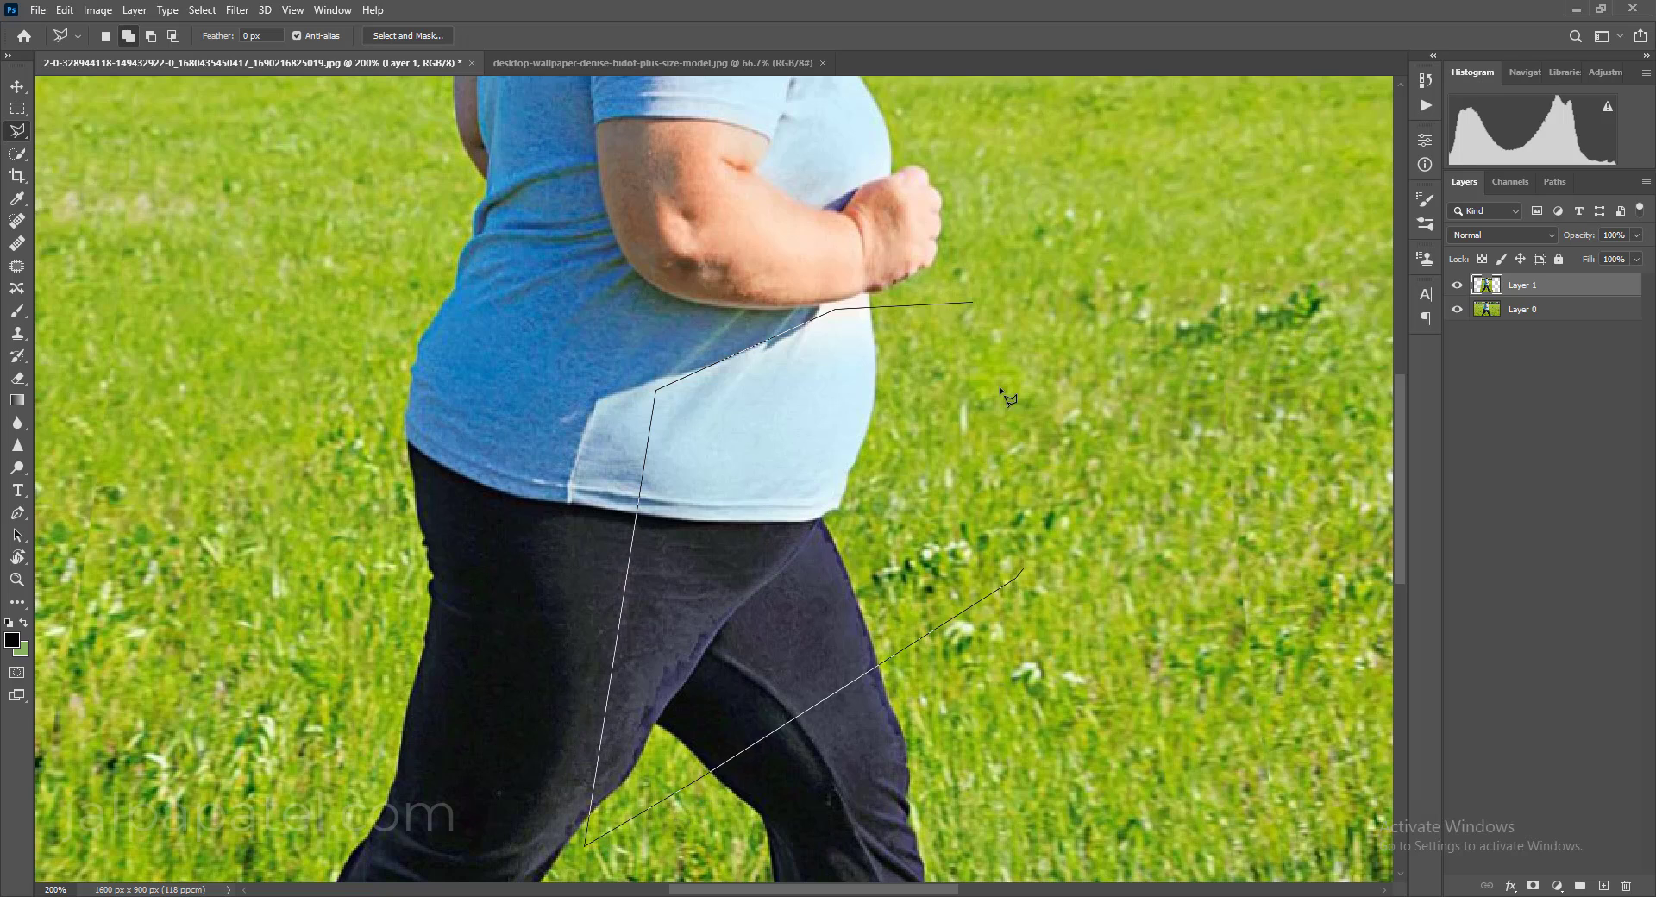
{"action": "left_click", "coordinate": [978, 307]}
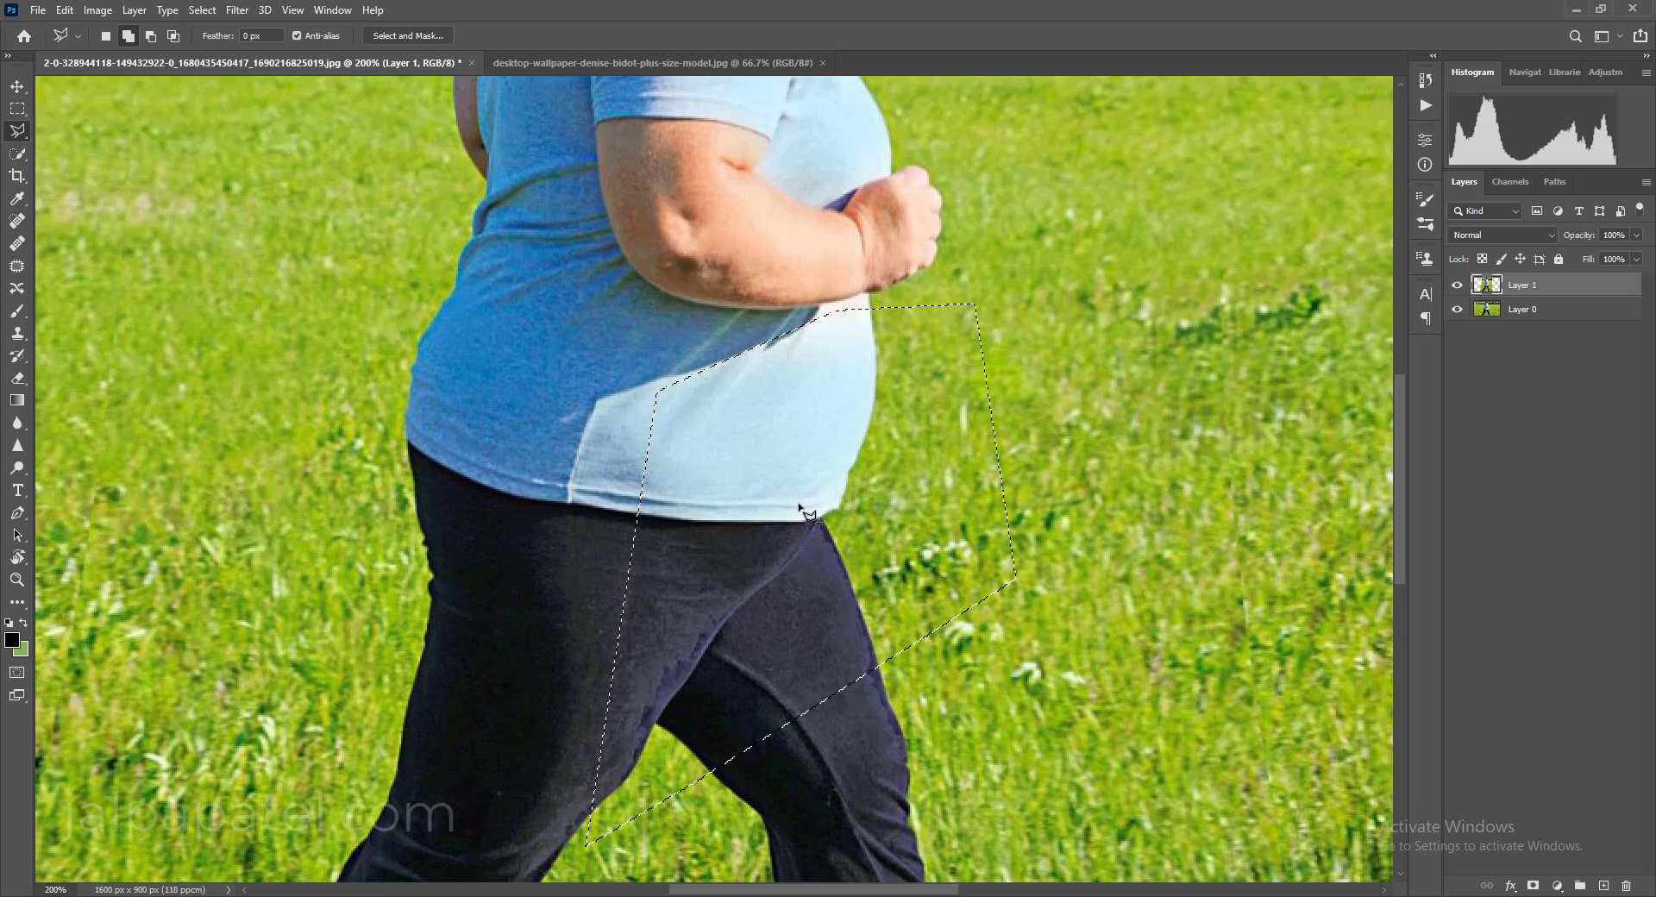
Copy the selected belly and thigh area and paste it as a new layer
{"action": "left_click", "coordinate": [64, 9]}
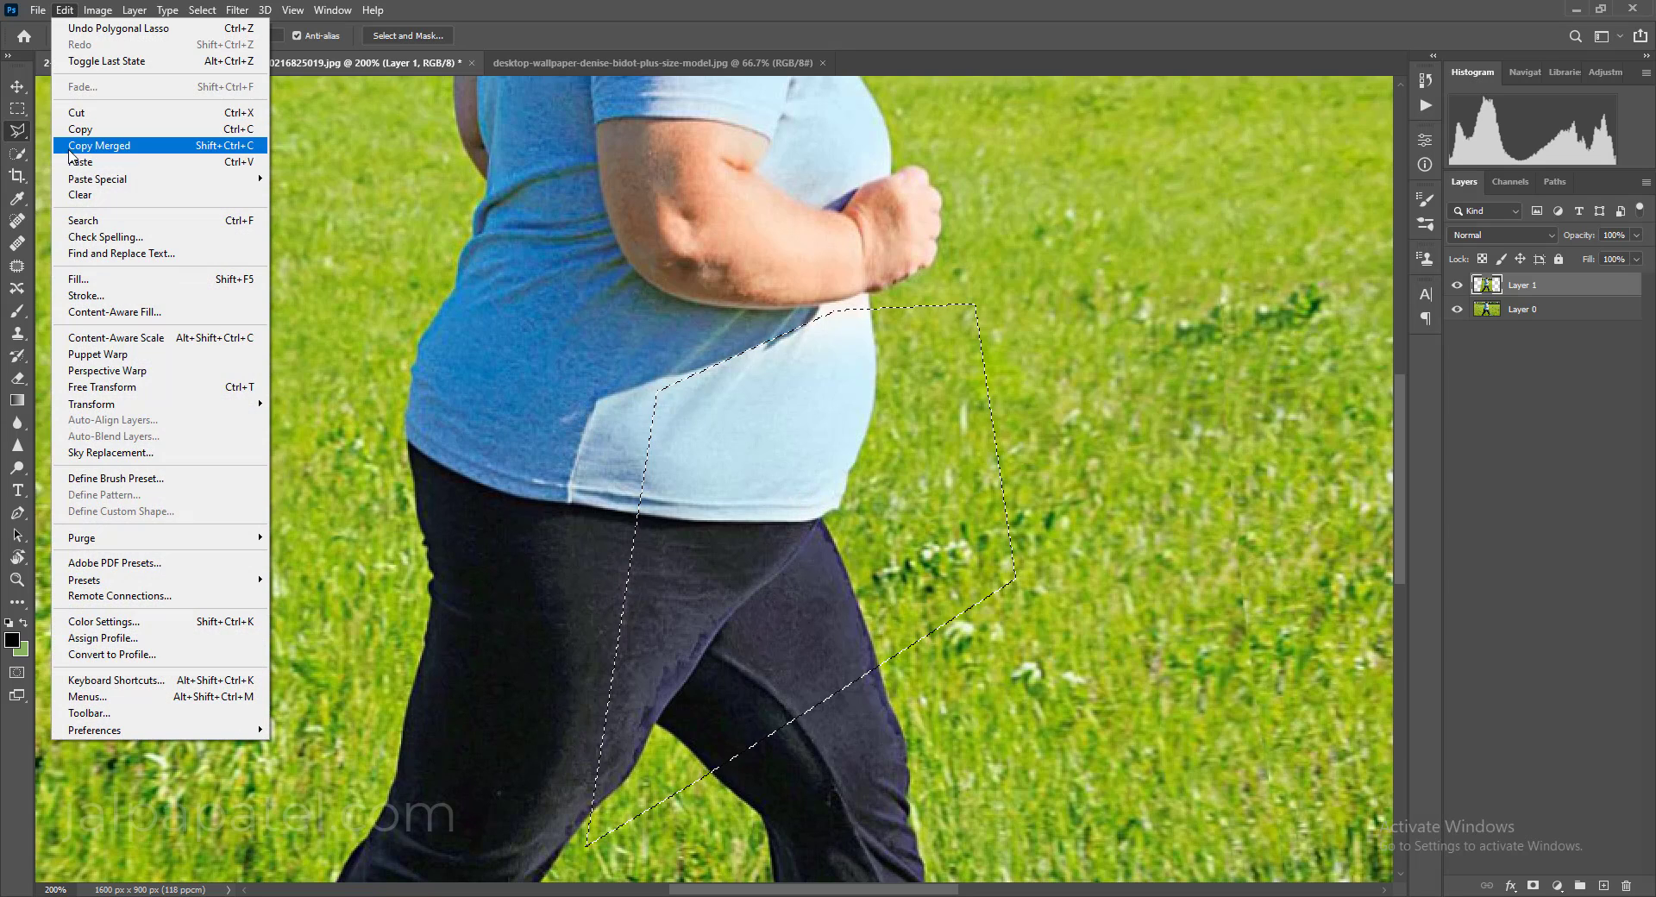
{"action": "left_click", "coordinate": [83, 130]}
{"action": "left_click", "coordinate": [64, 10]}
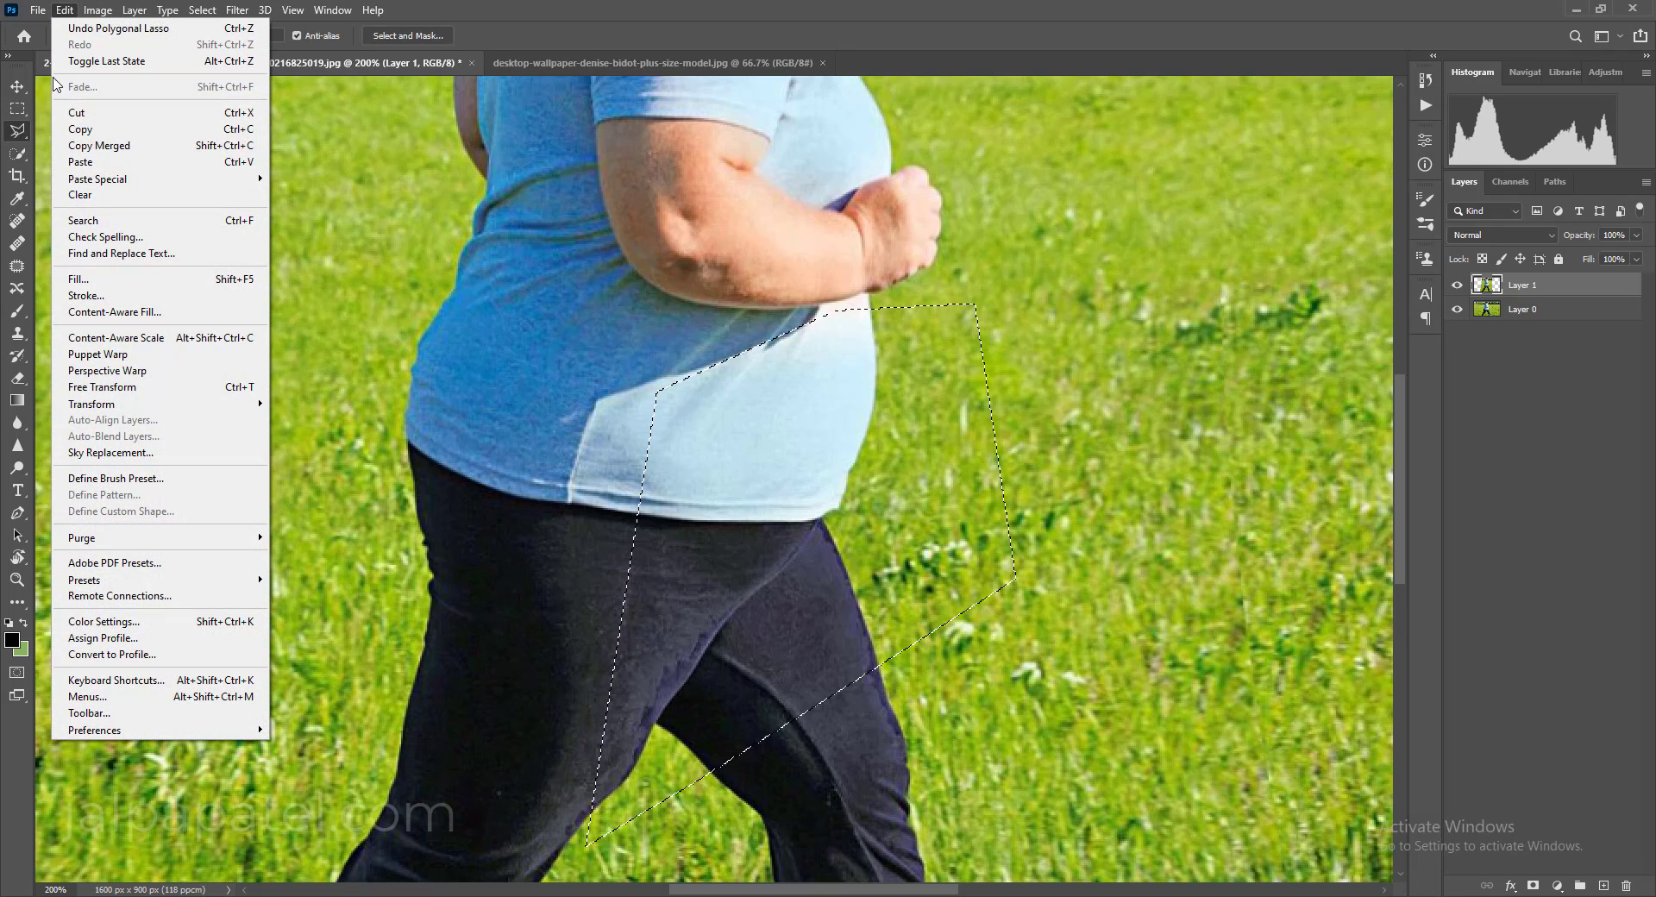
{"action": "left_click", "coordinate": [80, 162]}
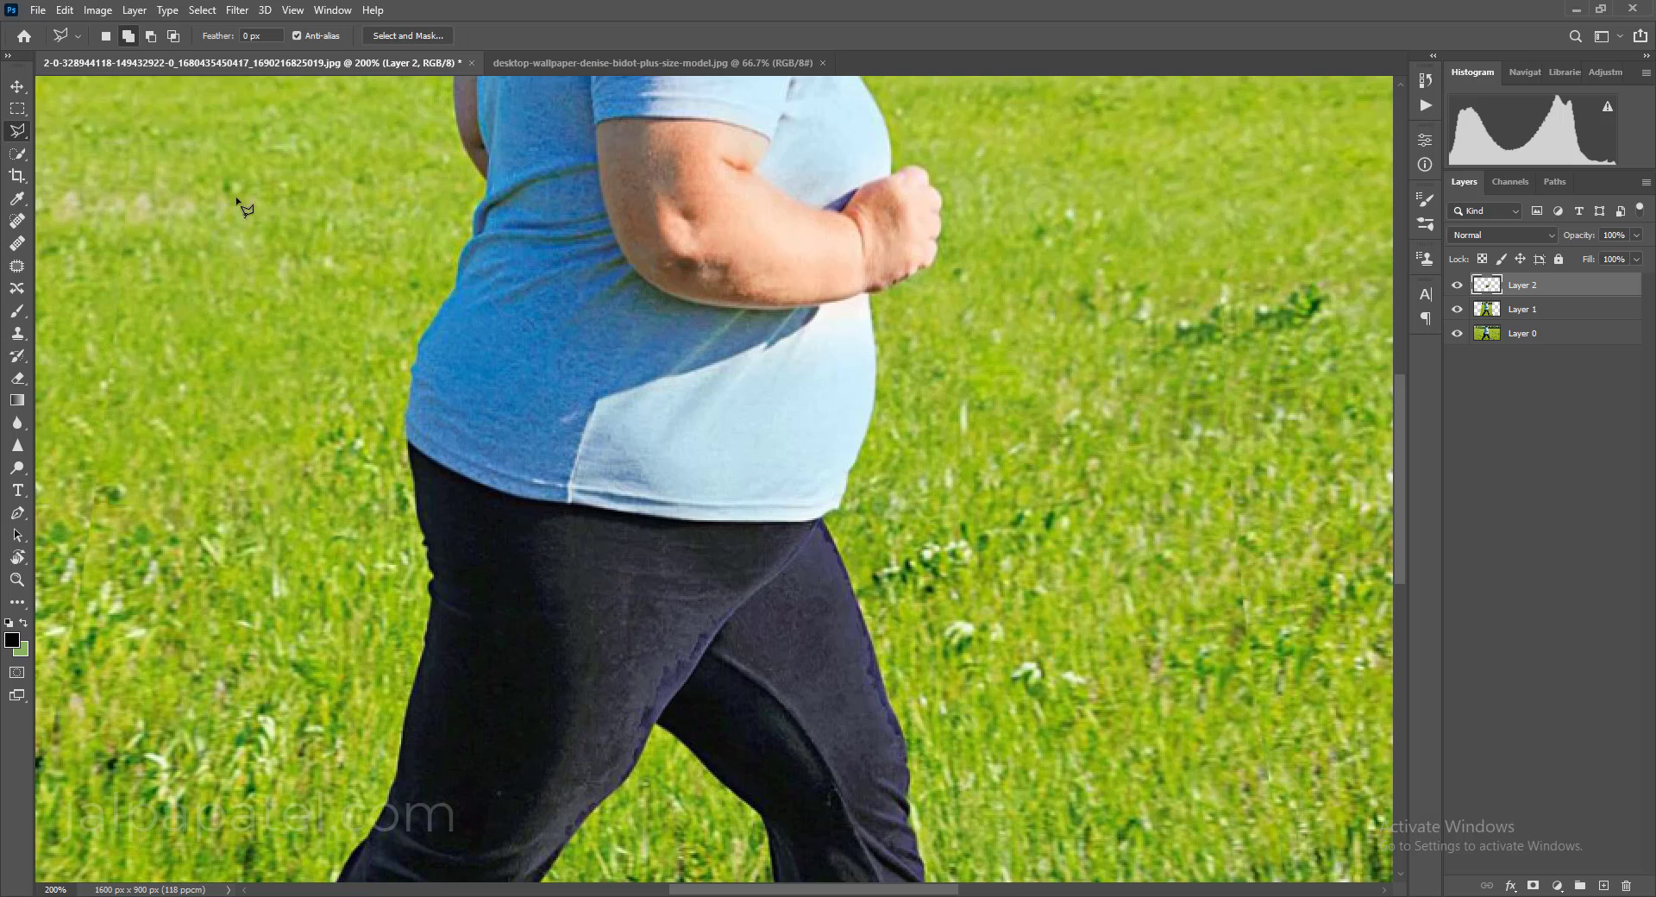
Warp the pasted belly piece on Layer 2, pulling the belly's front edge inward and realigning the thigh and the edge below the hand
{"action": "left_click", "coordinate": [64, 10]}
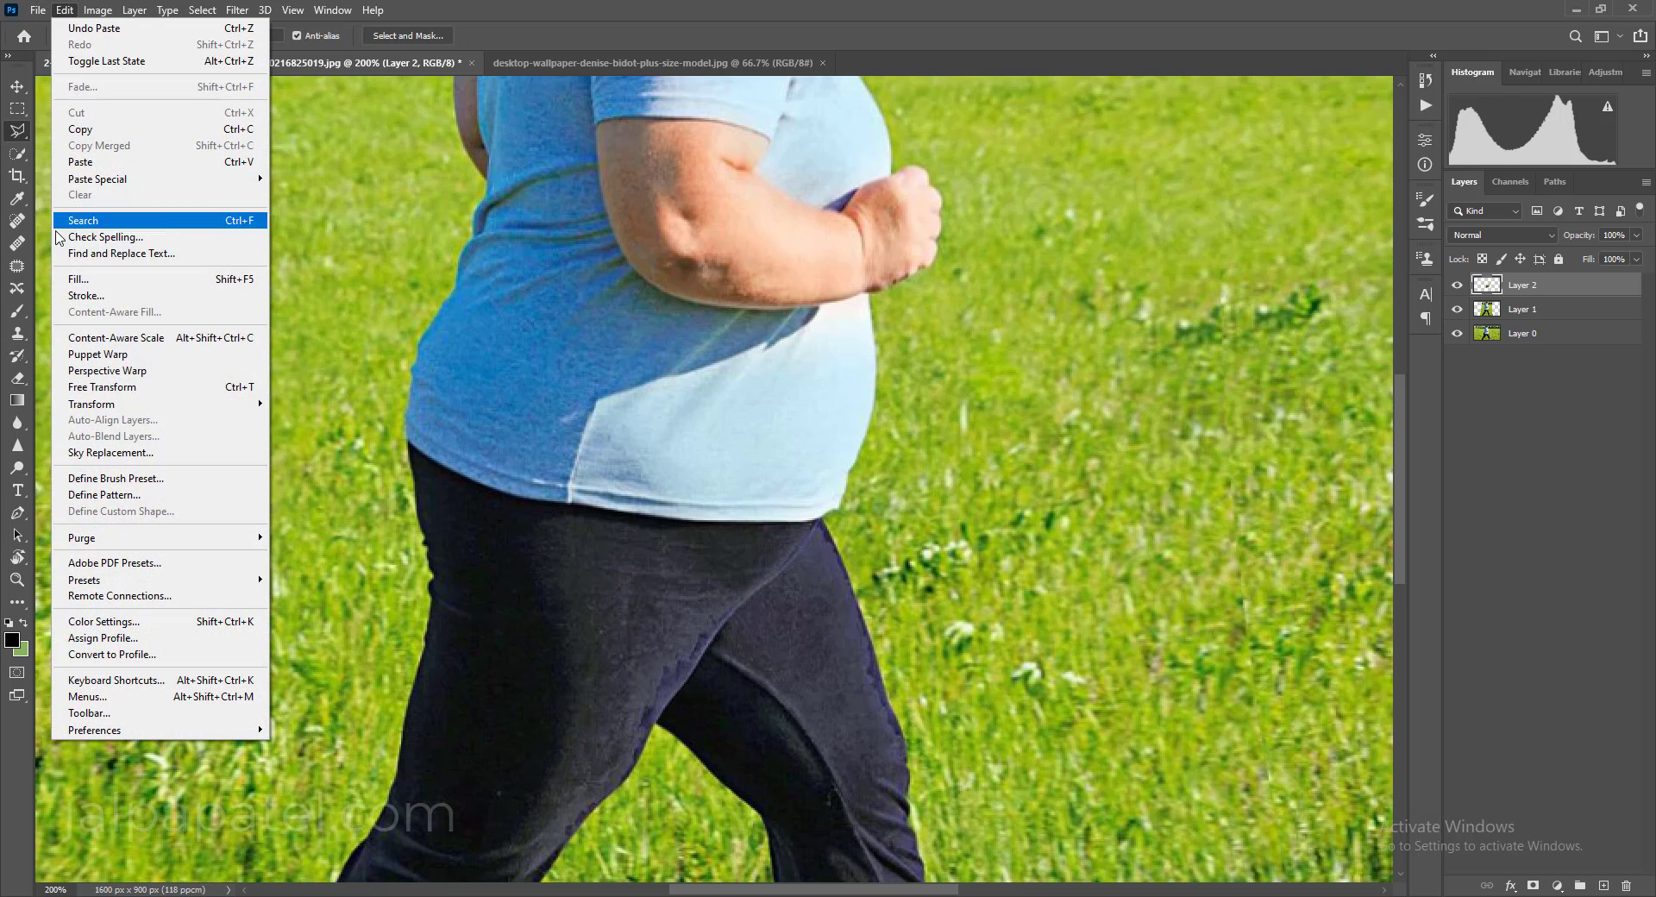
{"action": "left_click", "coordinate": [108, 390]}
{"action": "right_click", "coordinate": [799, 426]}
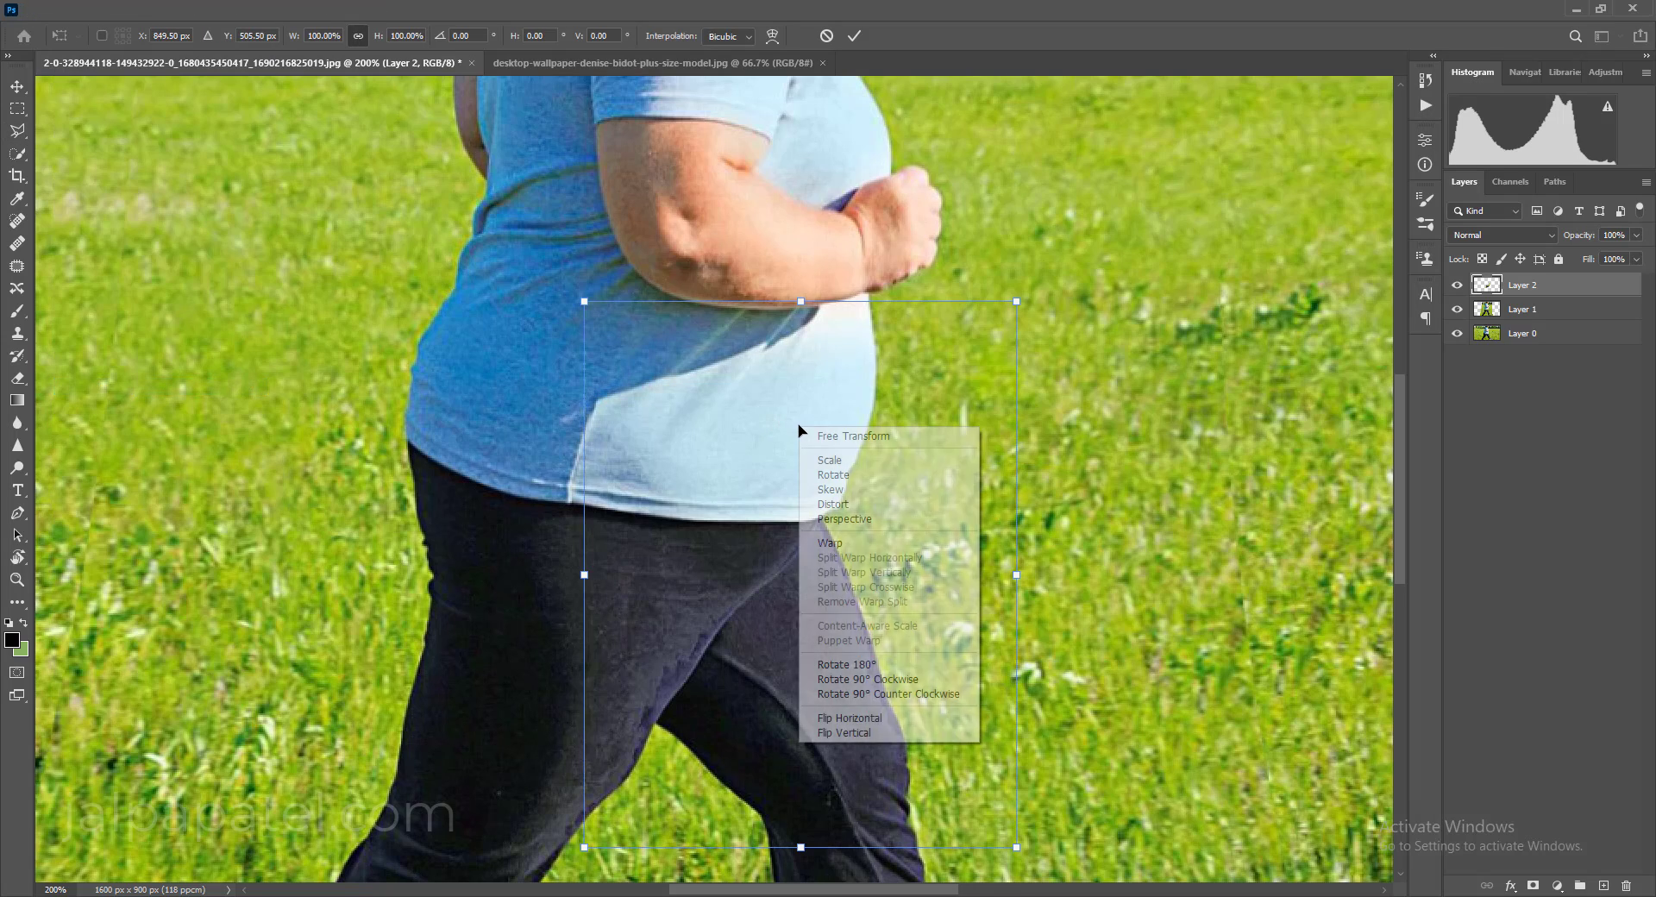
{"action": "left_click", "coordinate": [848, 551]}
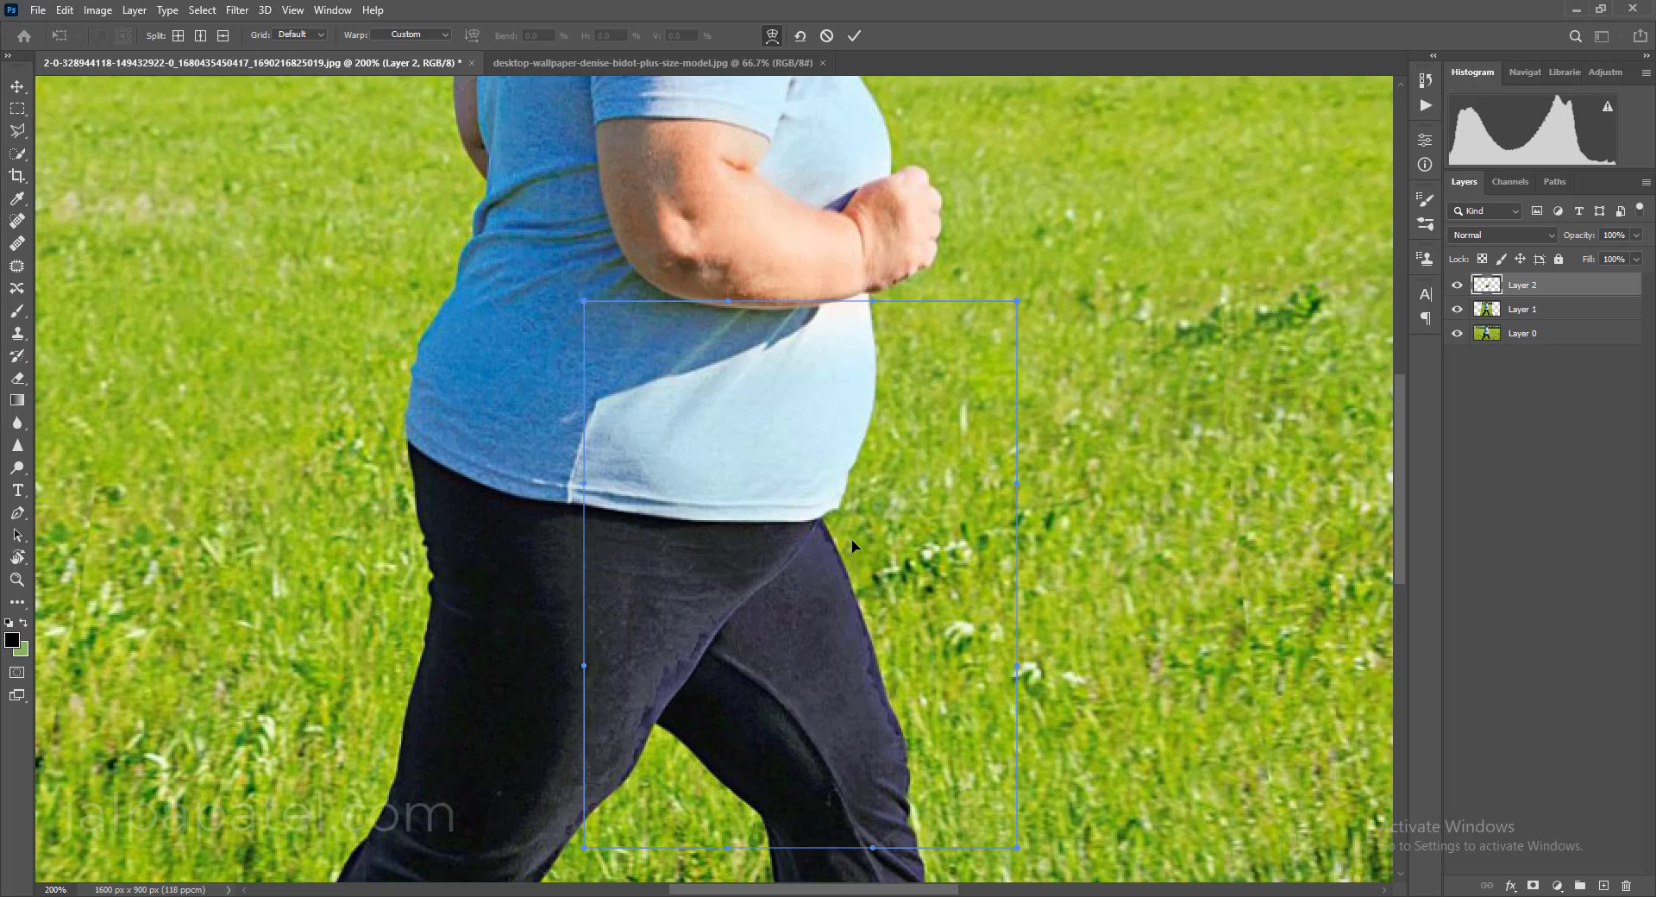
{"action": "right_click", "coordinate": [834, 477]}
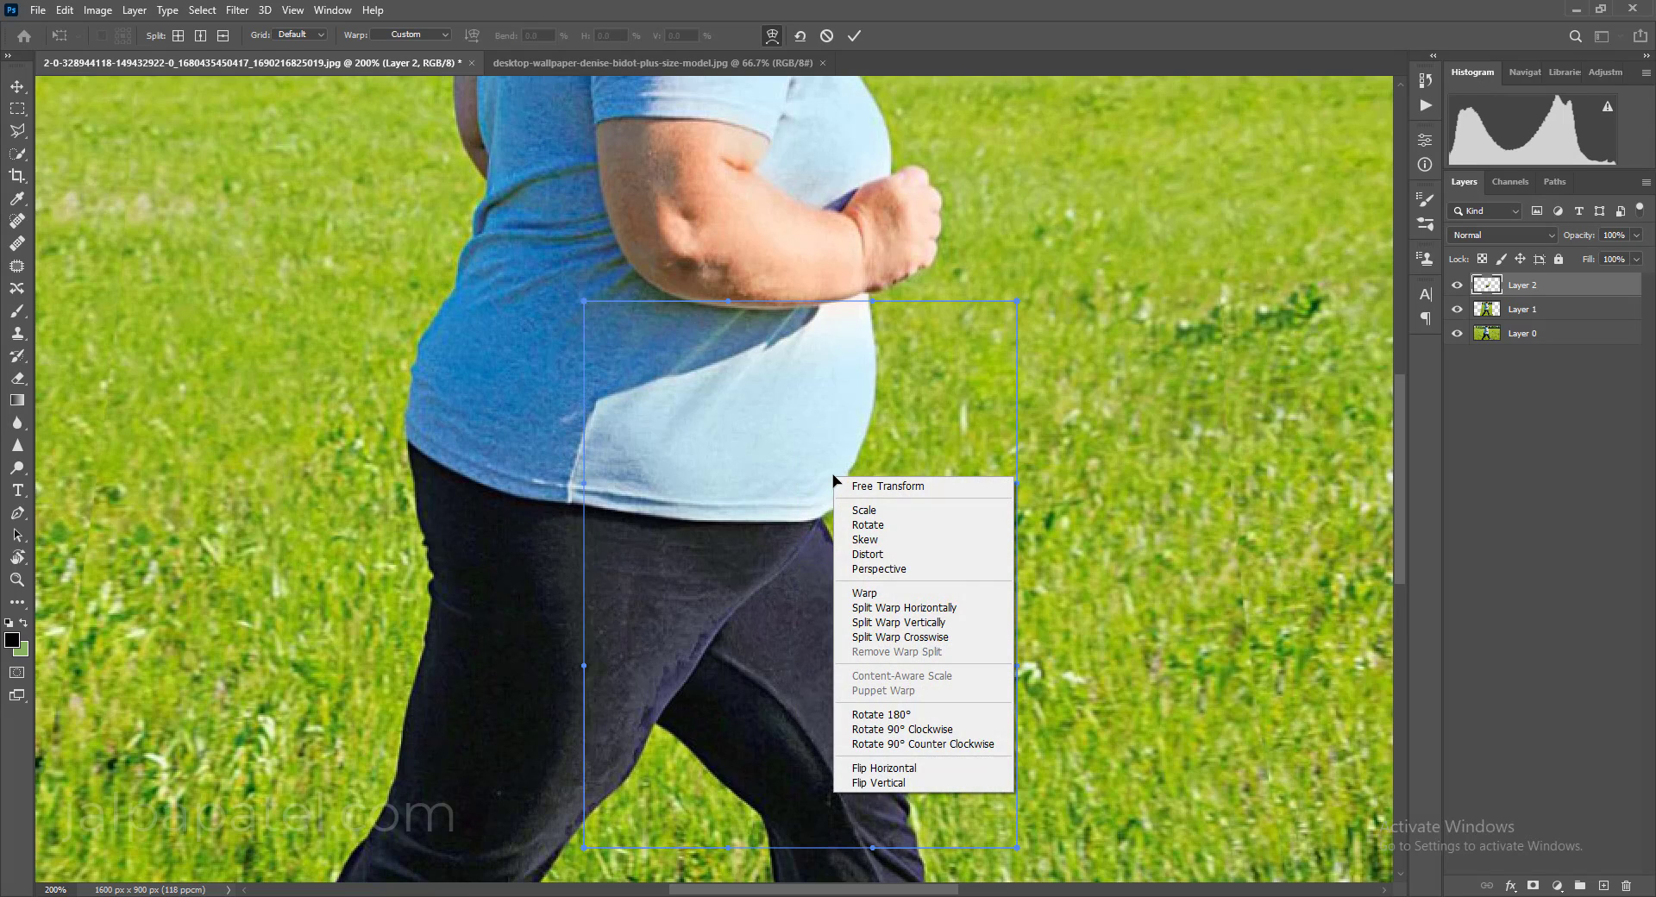
{"action": "left_click", "coordinate": [866, 442]}
{"action": "left_click_drag", "start_coordinate": [864, 488], "coordinate": [852, 488]}
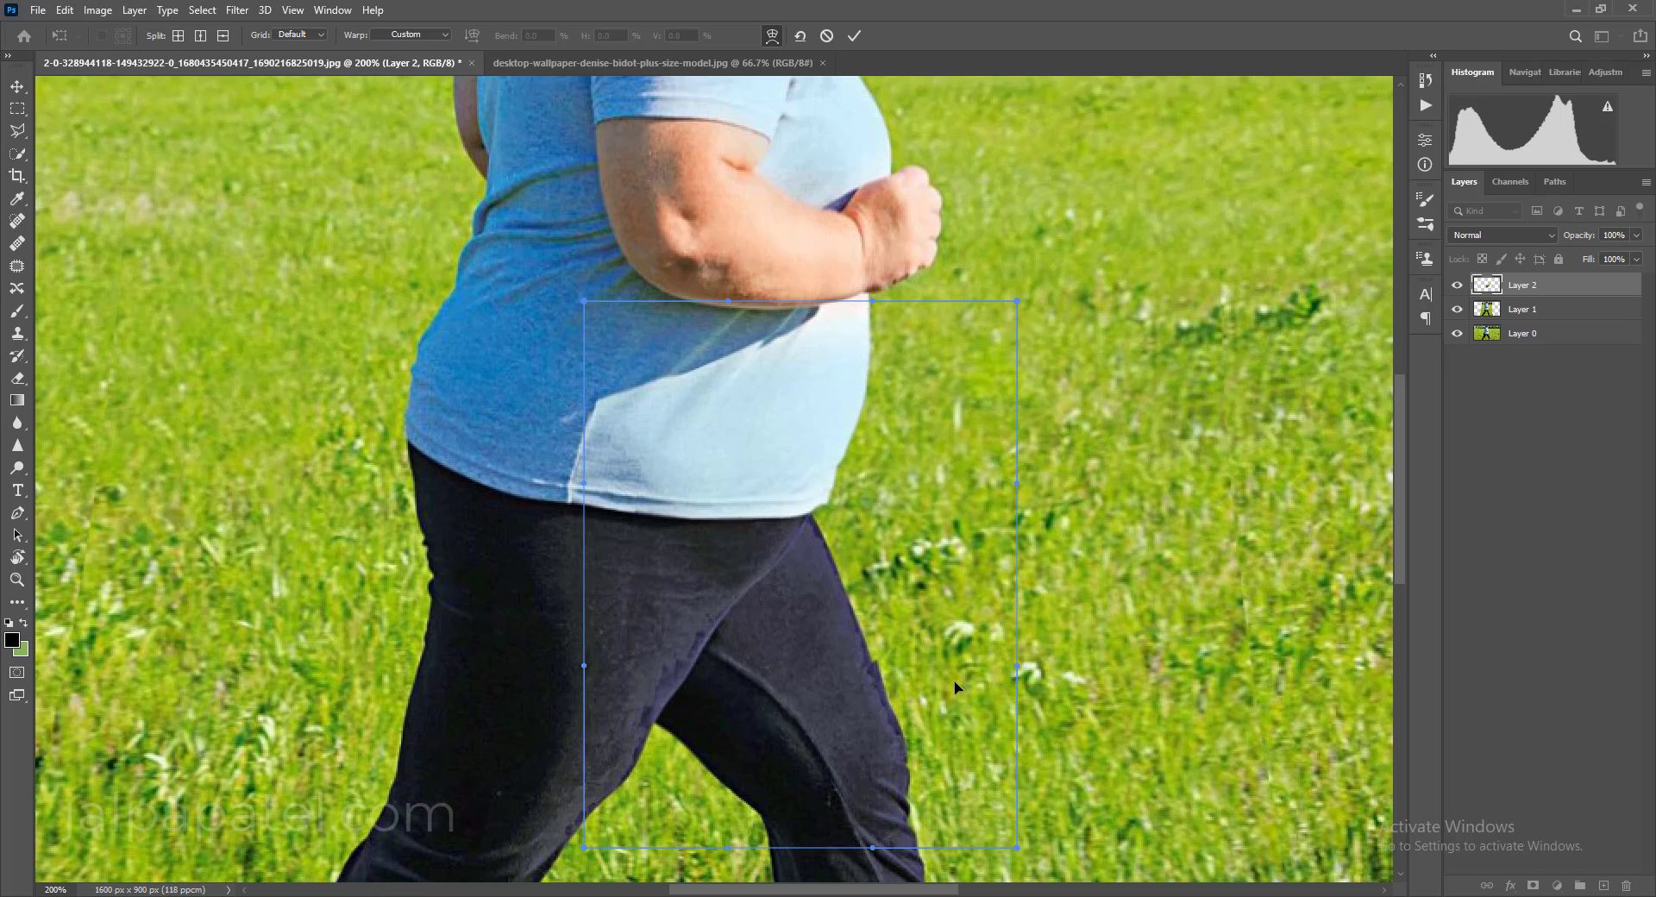
{"action": "left_click_drag", "start_coordinate": [947, 683], "coordinate": [953, 680]}
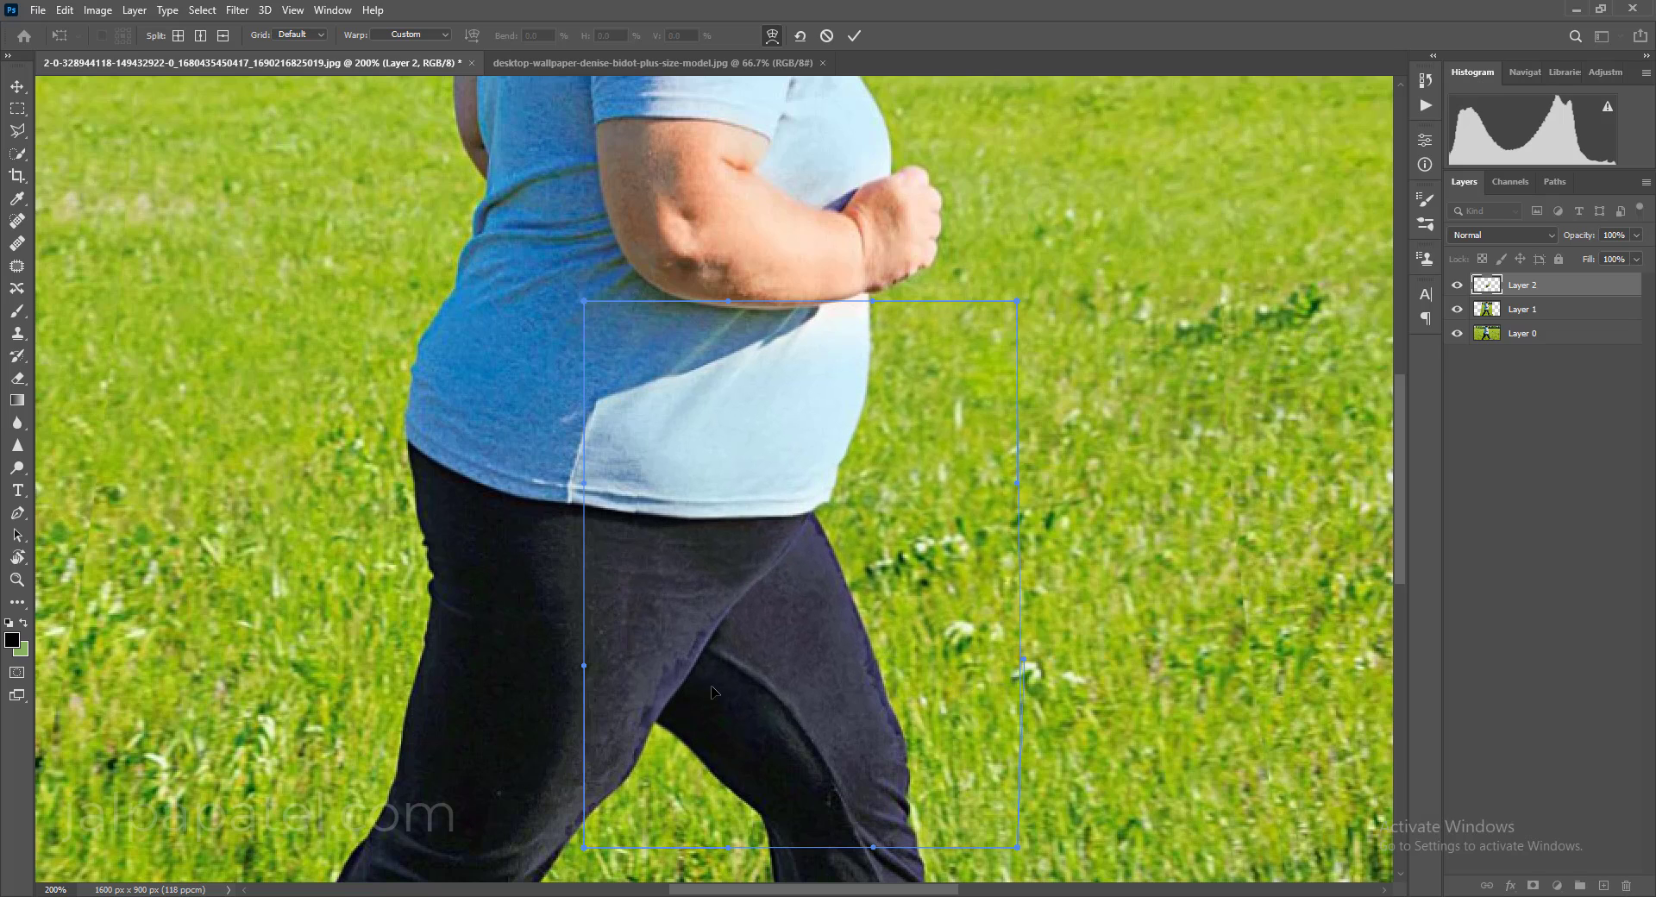
{"action": "left_click_drag", "start_coordinate": [707, 639], "coordinate": [704, 637]}
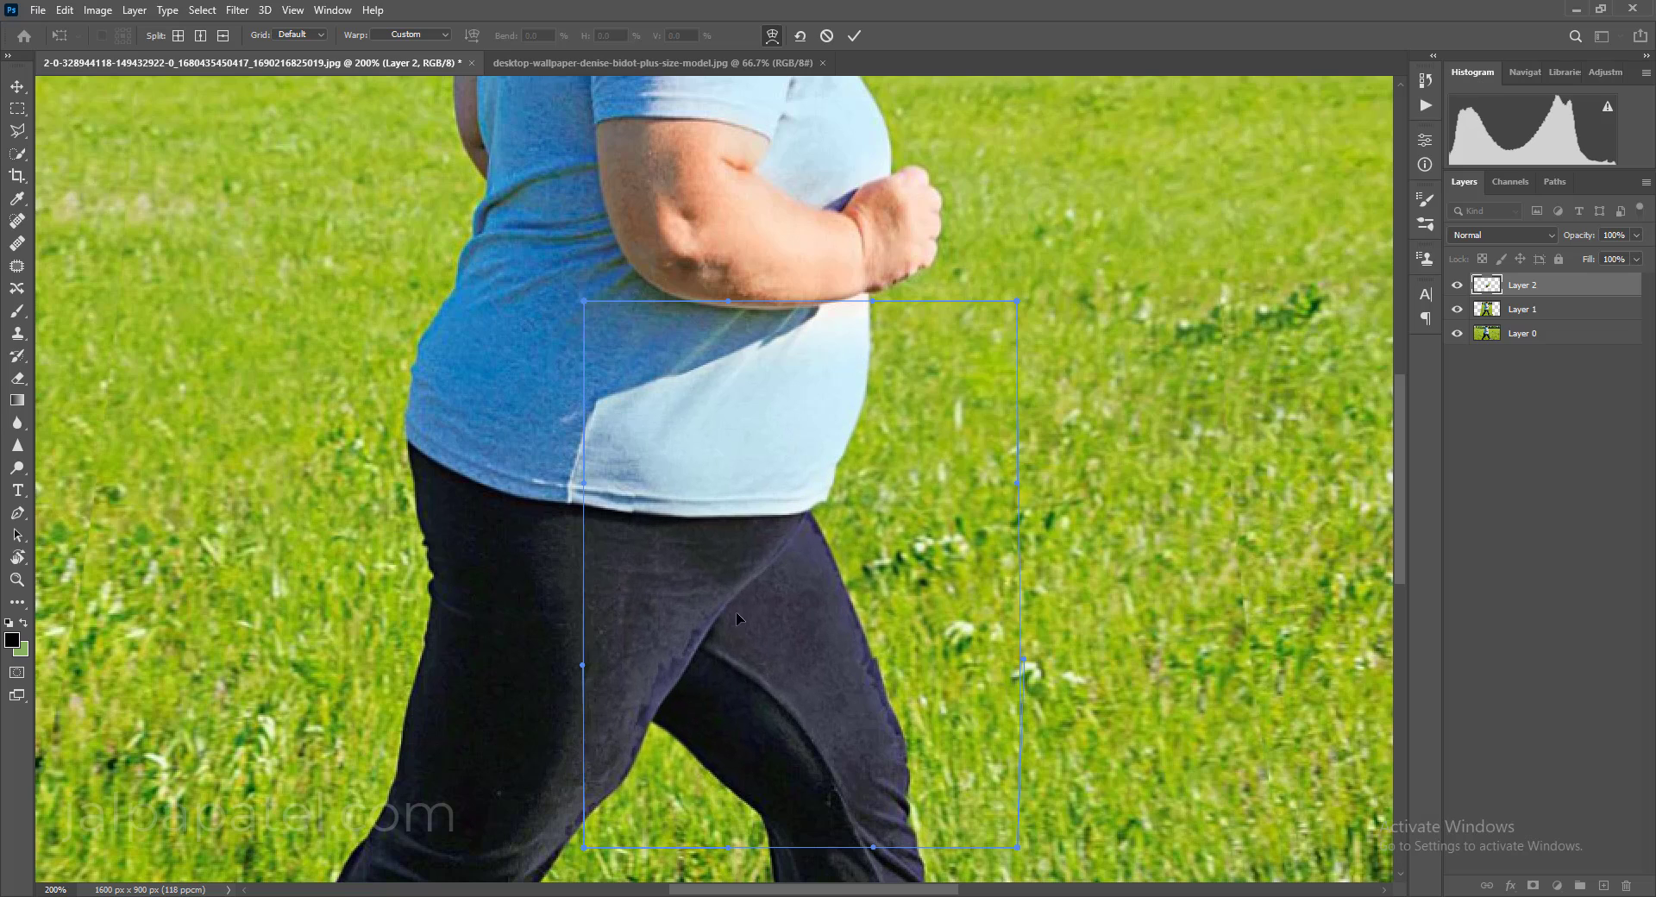
{"action": "left_click_drag", "start_coordinate": [864, 348], "coordinate": [864, 349]}
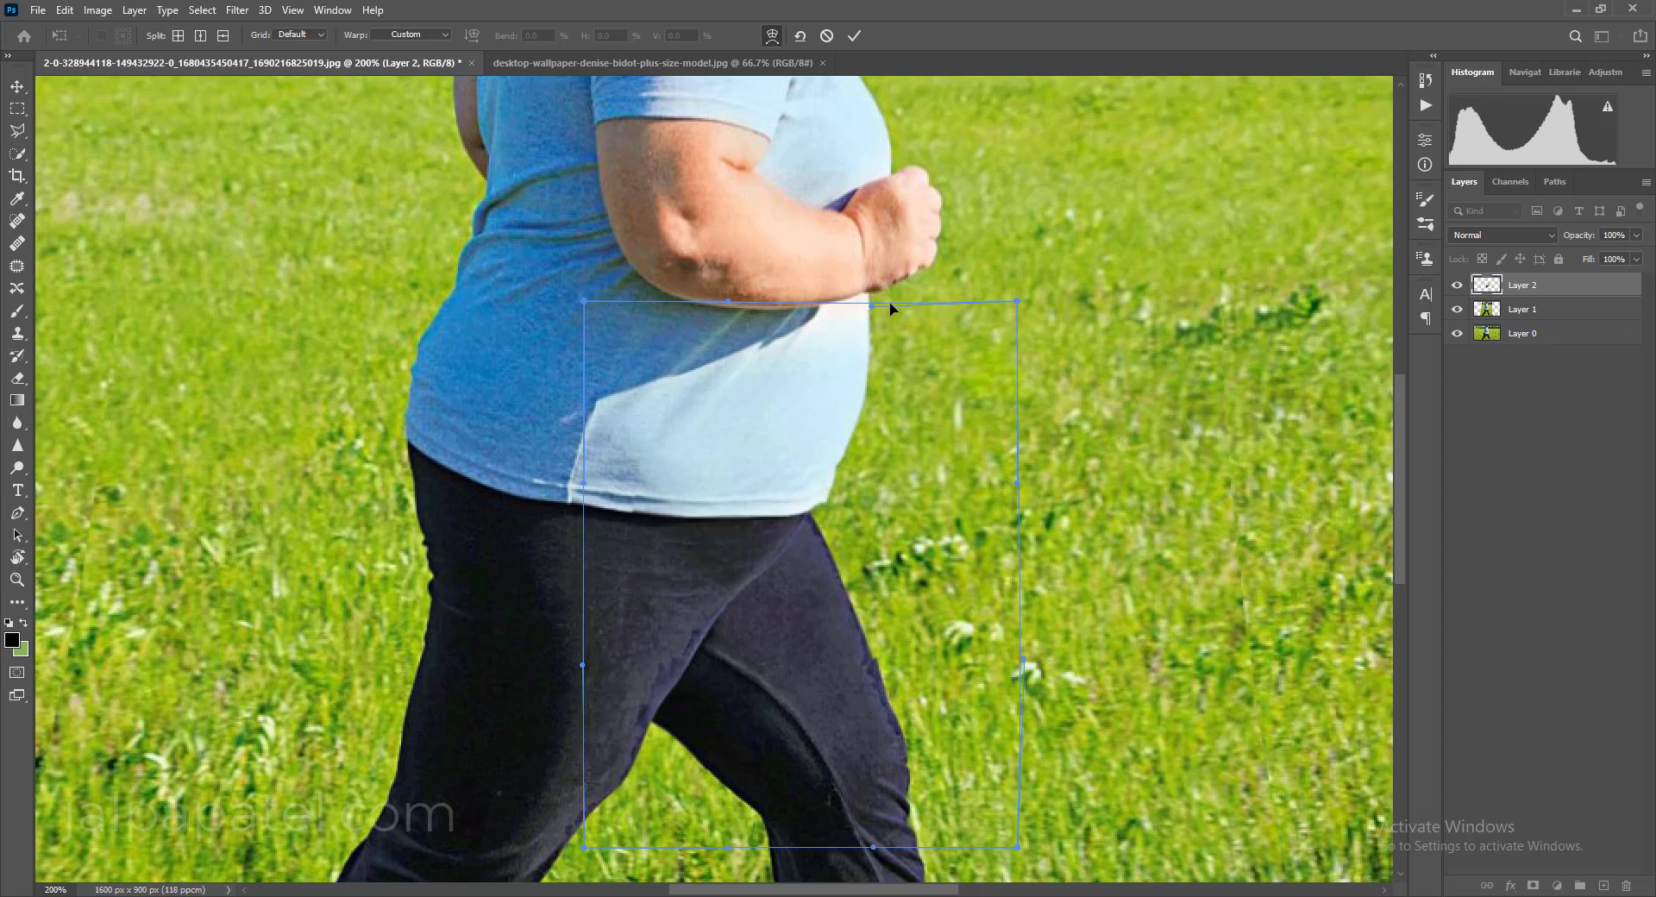
Pull the shirt's lower front hem and the inner thigh further inward in the Layer 2 warp, and apply it
{"action": "left_click_drag", "start_coordinate": [857, 525], "coordinate": [845, 517]}
{"action": "left_click_drag", "start_coordinate": [981, 690], "coordinate": [994, 682]}
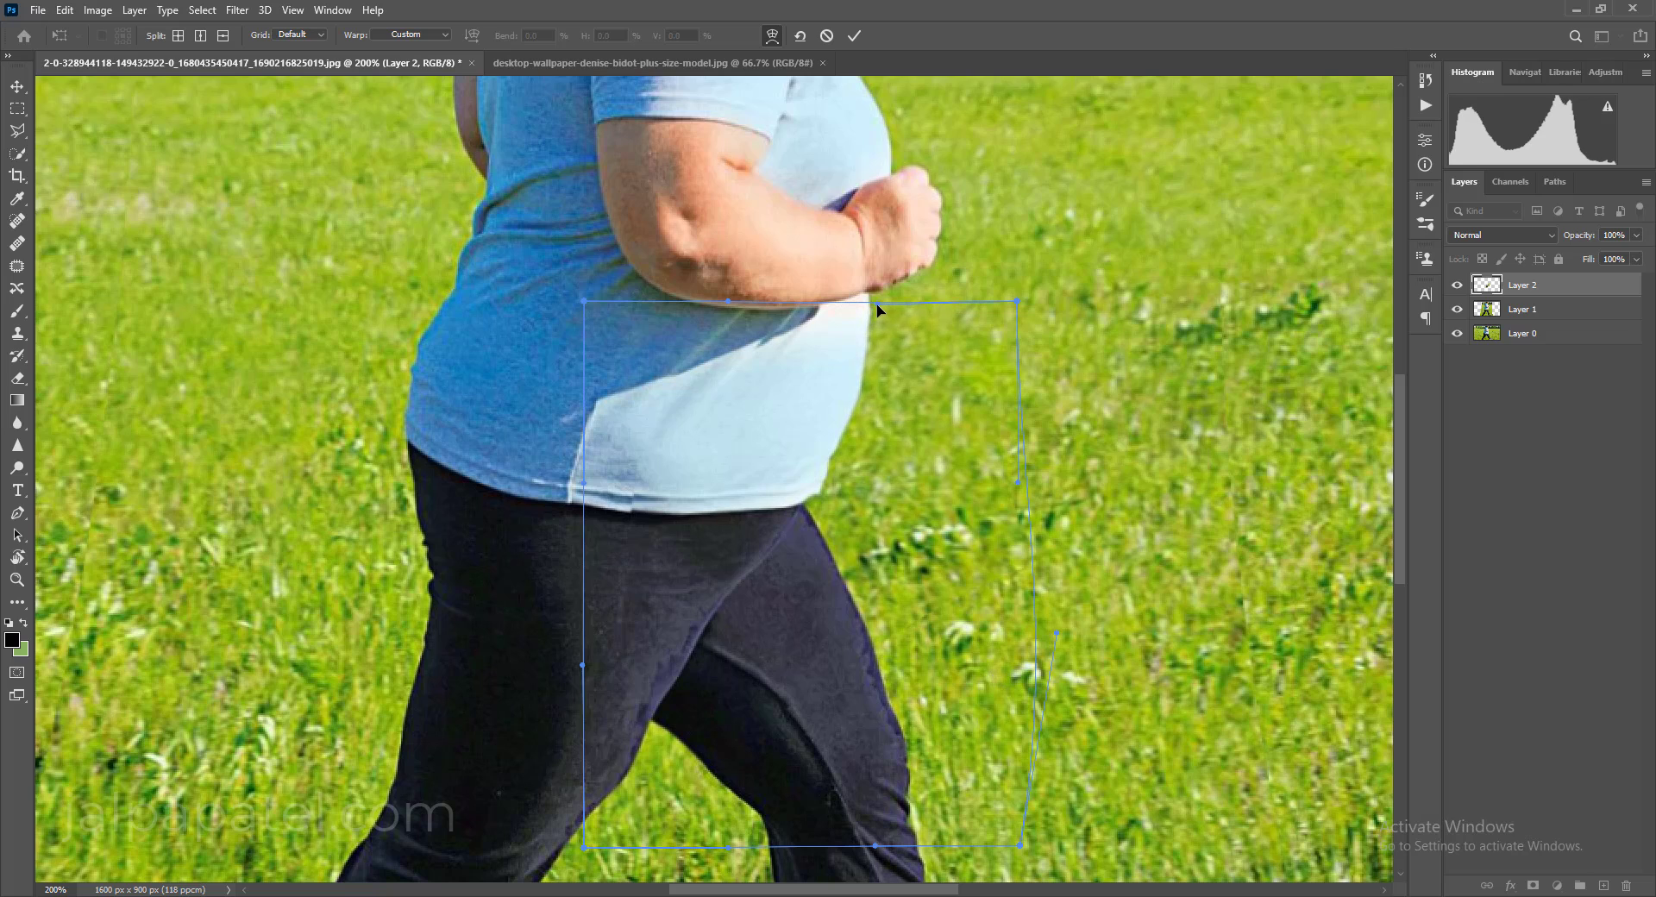
{"action": "left_click_drag", "start_coordinate": [810, 545], "coordinate": [795, 522]}
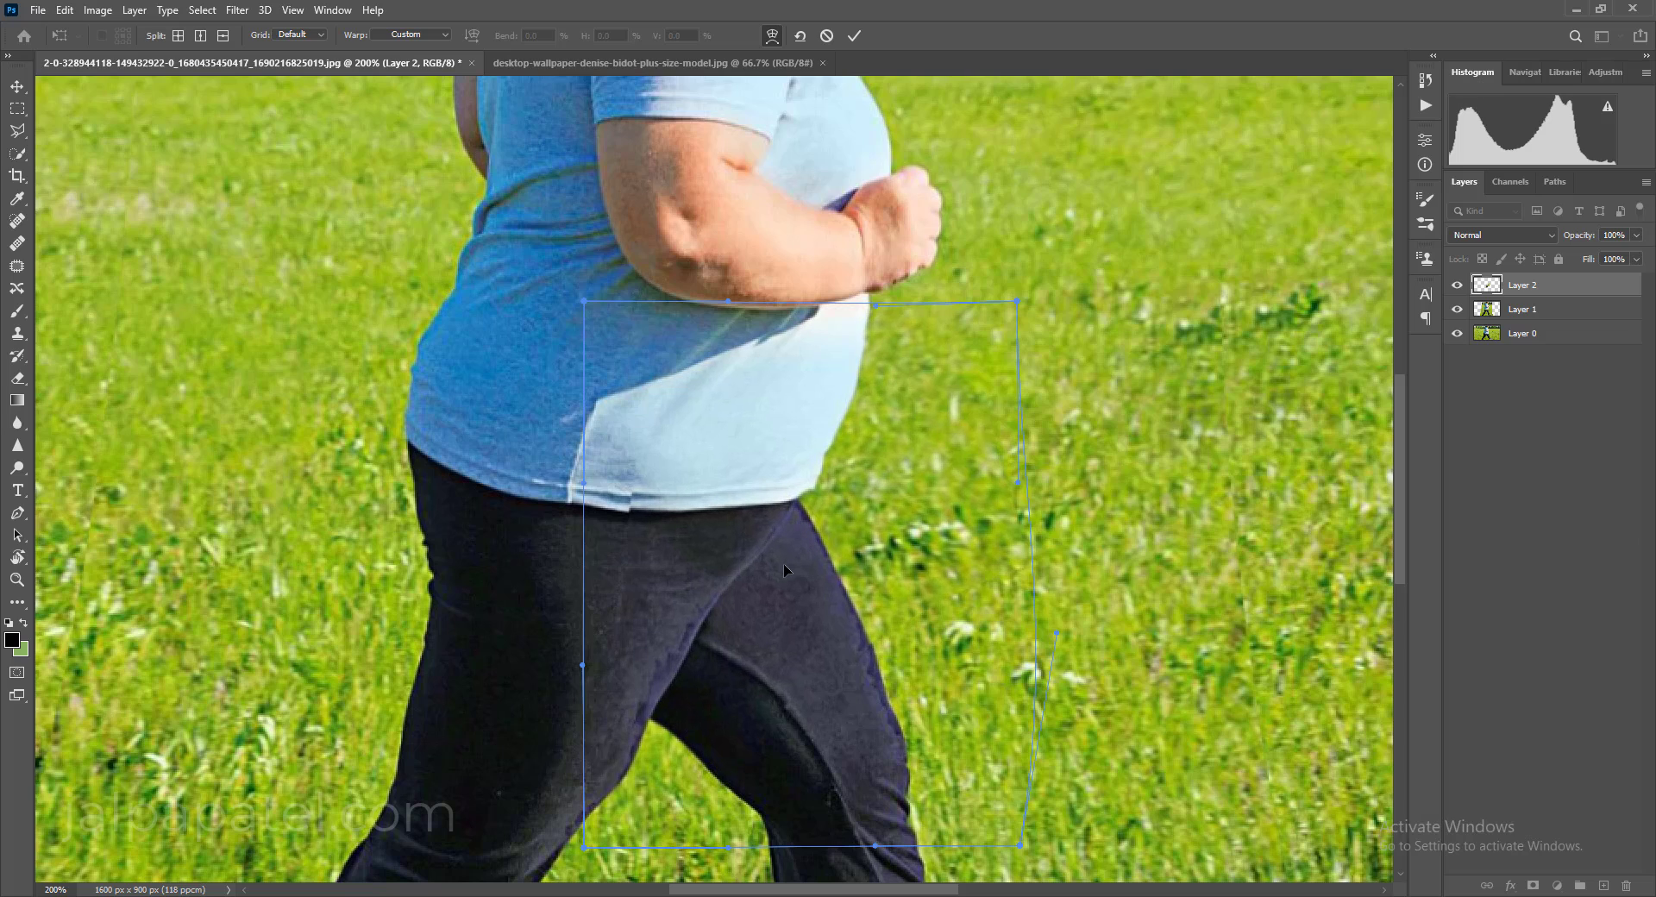
{"action": "left_click_drag", "start_coordinate": [618, 803], "coordinate": [614, 796]}
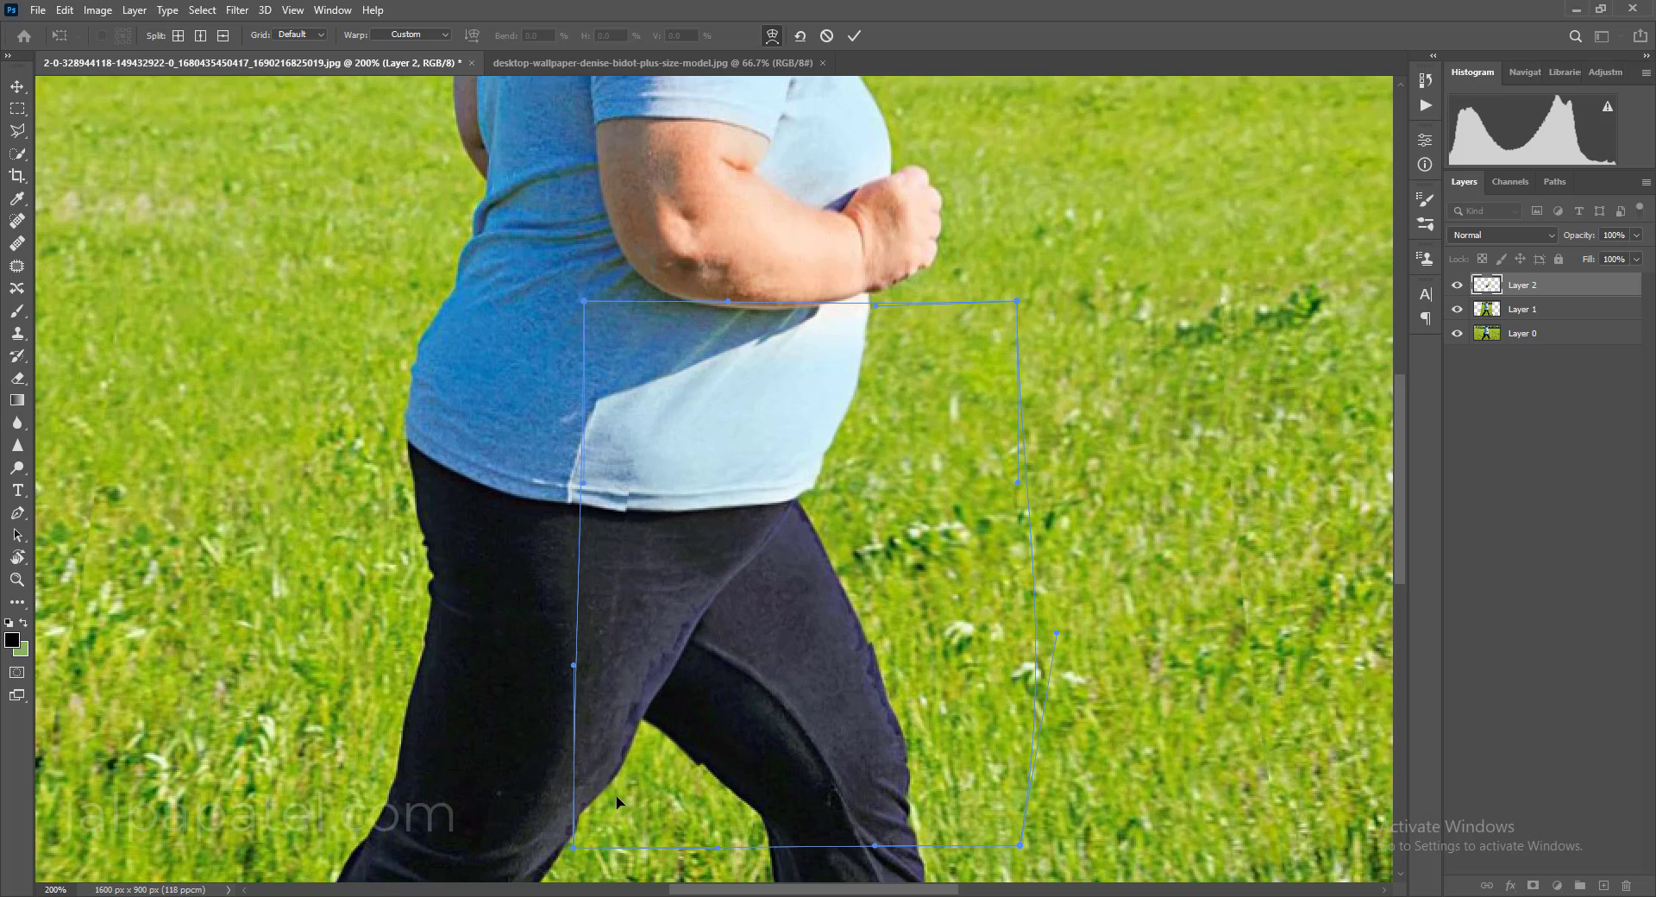
{"action": "key", "text": "Return"}
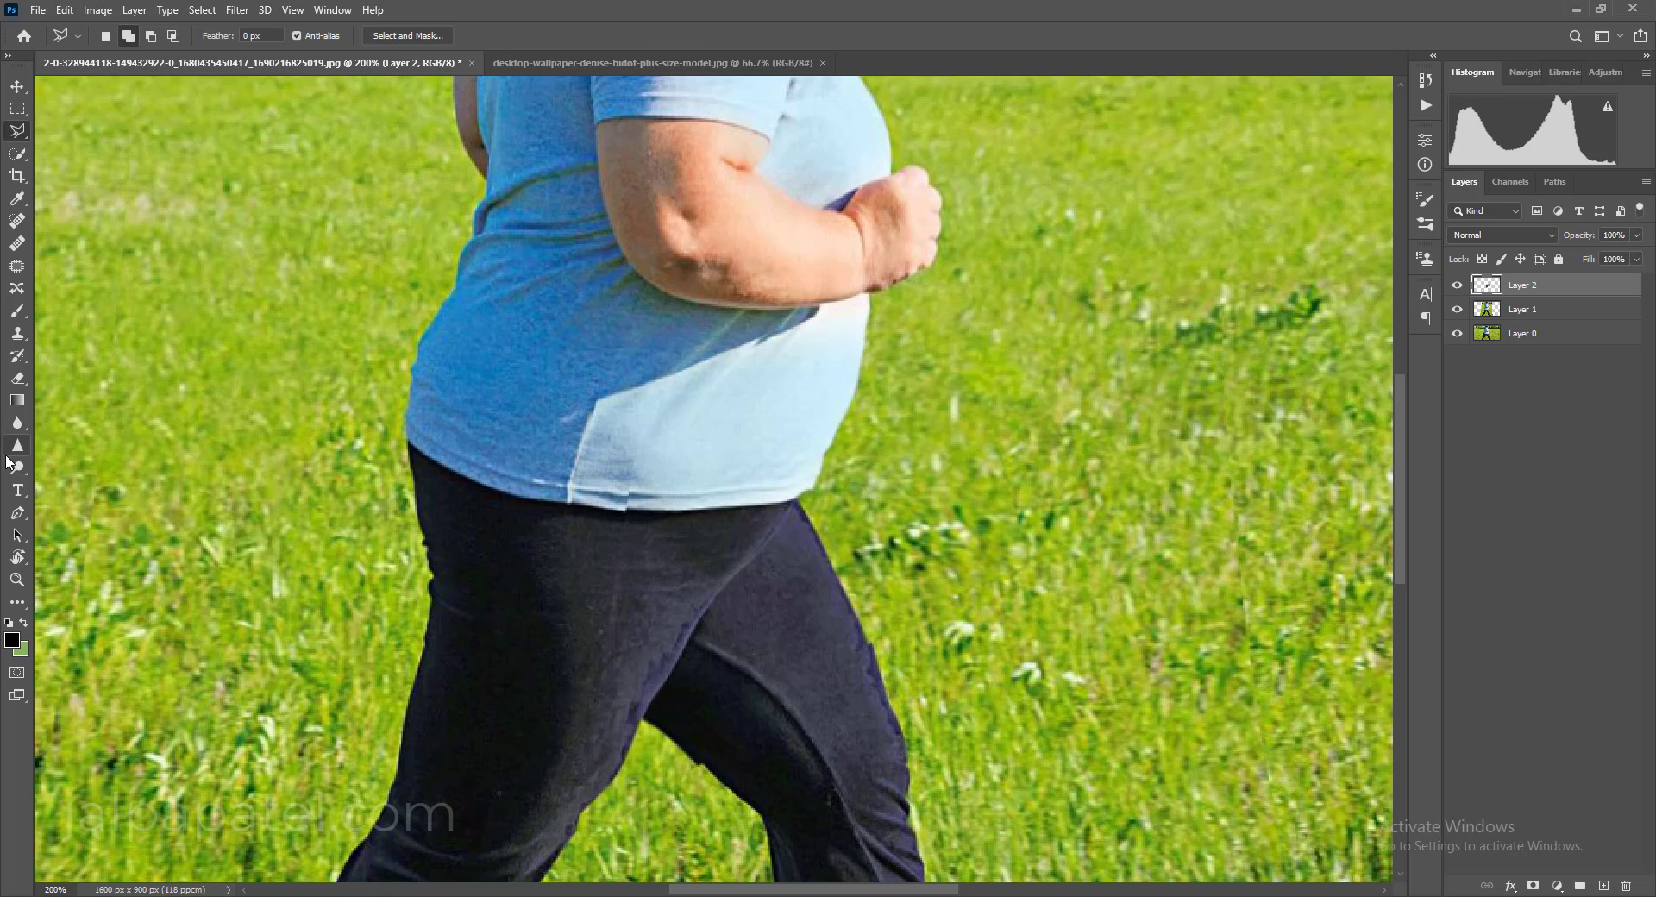
Warp Layer 2 again, nudging the piece's corner at the rear thigh slightly inward and up, and apply it
{"action": "key", "text": "ctrl+t"}
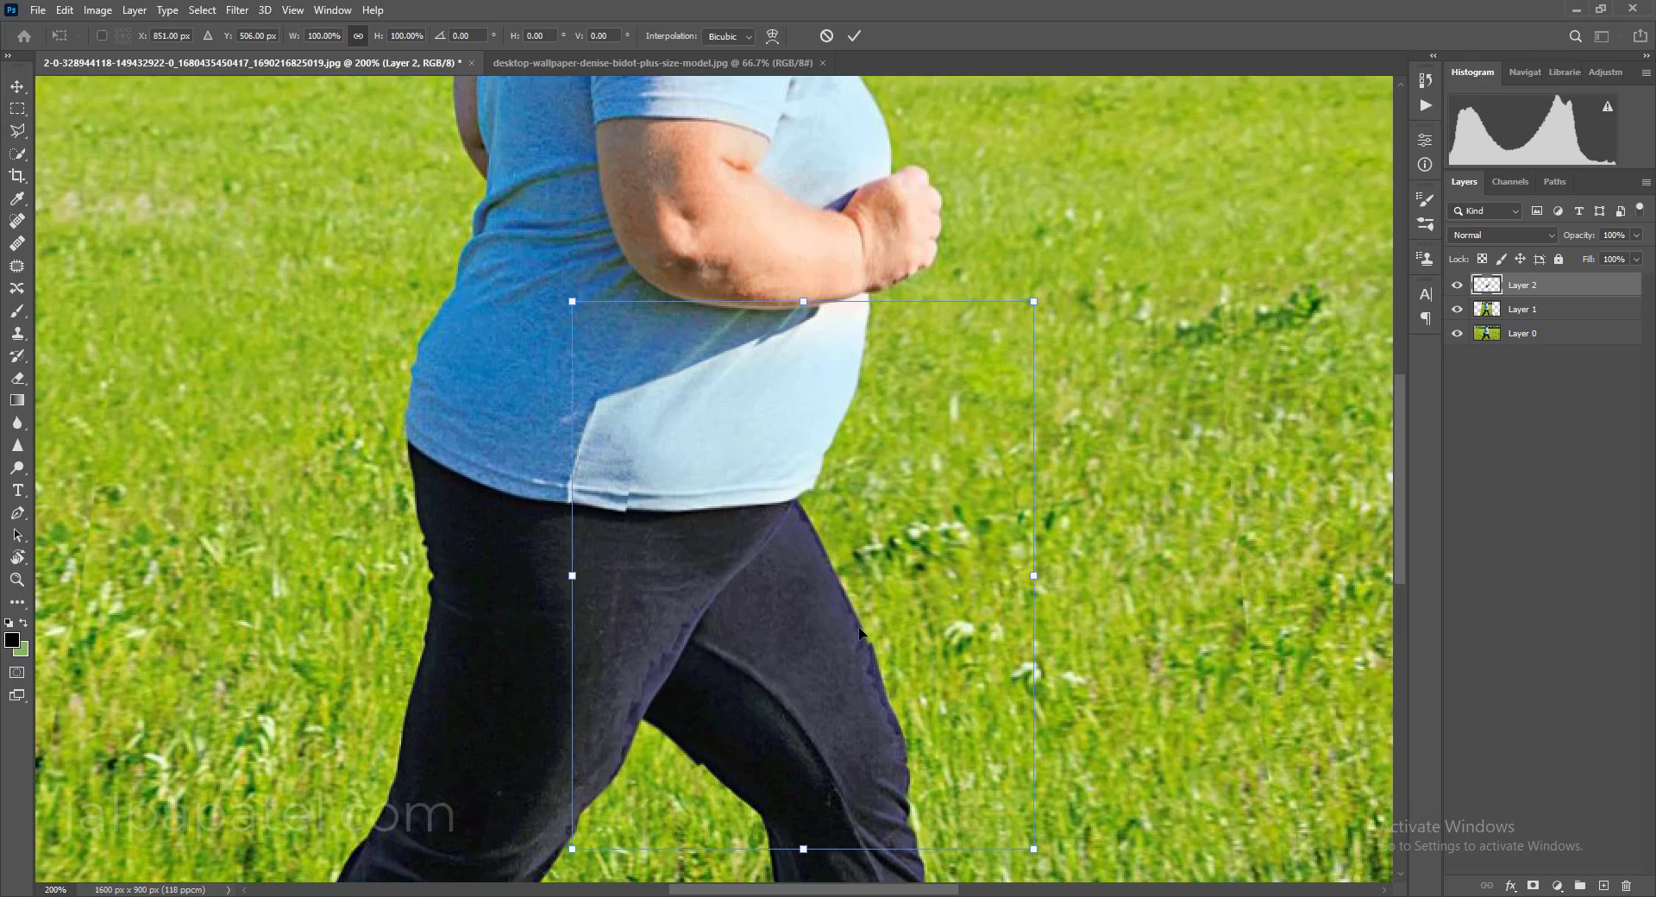
{"action": "right_click", "coordinate": [861, 312]}
{"action": "left_click", "coordinate": [895, 429]}
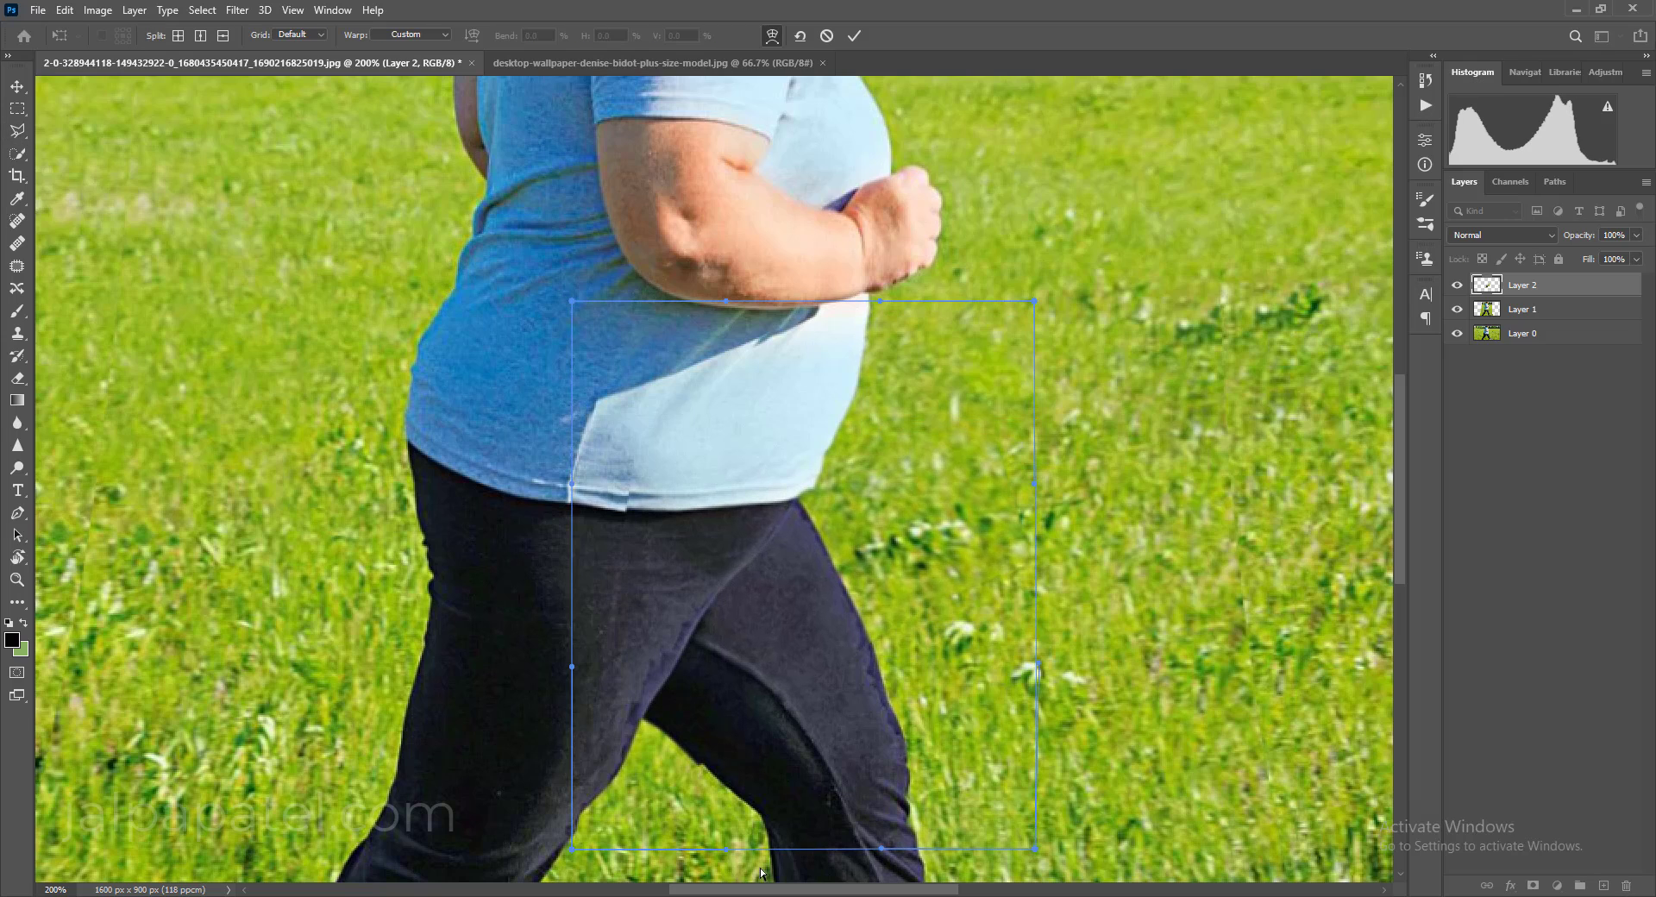
{"action": "left_click_drag", "start_coordinate": [570, 847], "coordinate": [576, 841]}
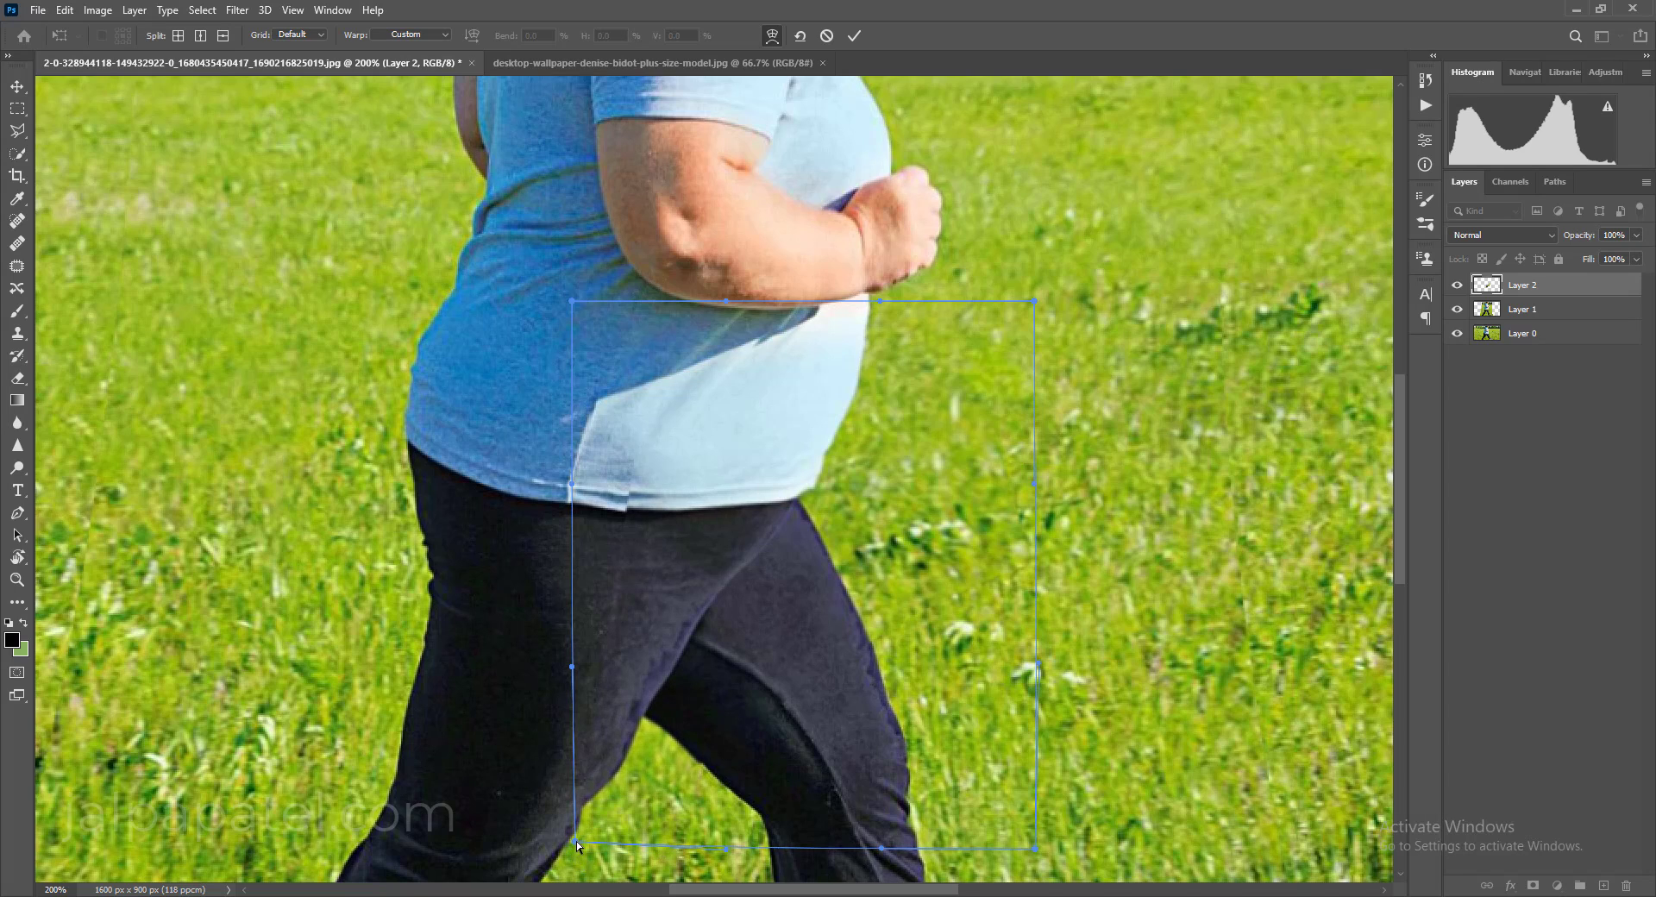
{"action": "key", "text": "Return"}
{"action": "key", "text": "l"}
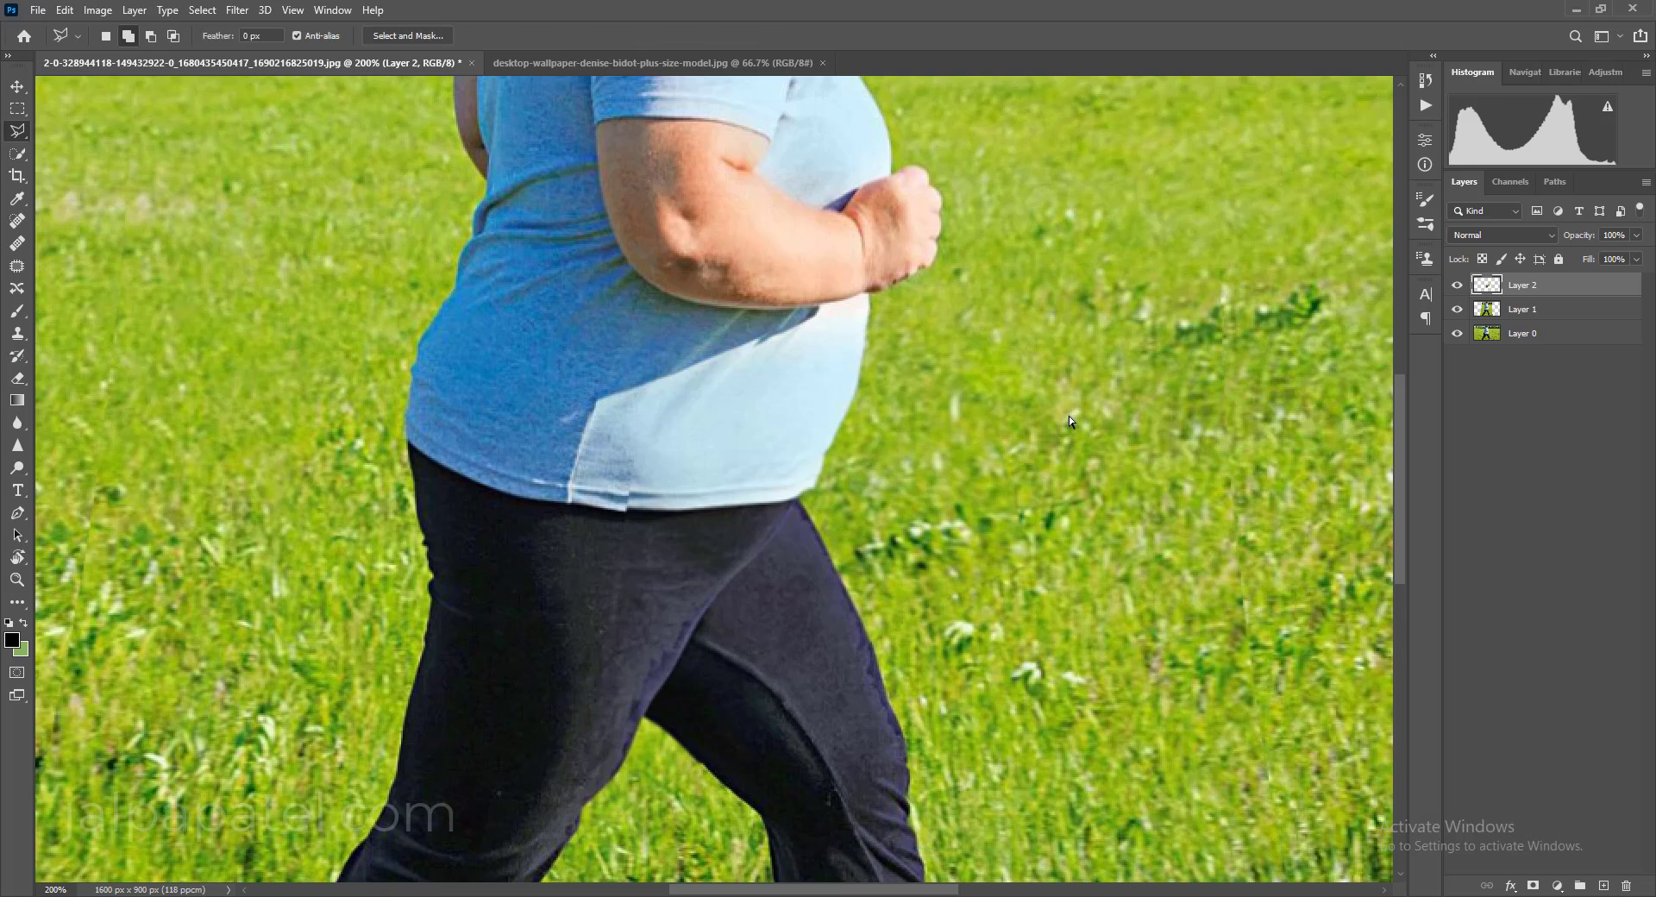
Erase the pasted piece's edge on Layer 2 along the crease between the thighs with a small Eraser brush
{"action": "left_click", "coordinate": [17, 378]}
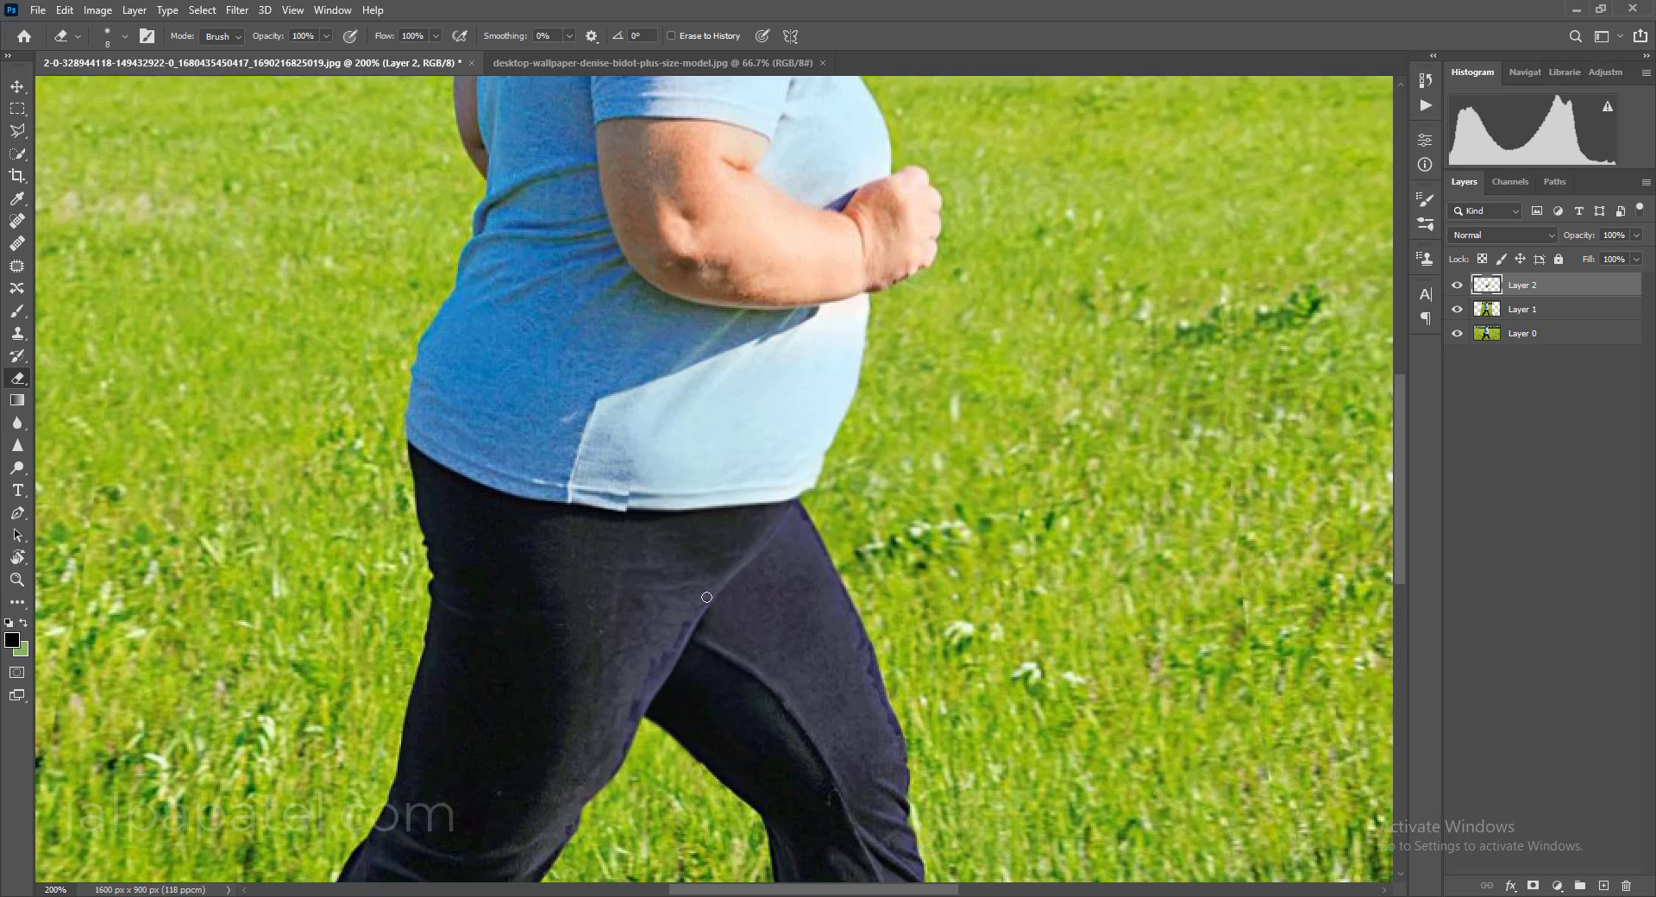
{"action": "key", "text": "bracketright"}
{"action": "key", "text": "bracketright"}
{"action": "key", "text": "bracketright"}
{"action": "key", "text": "bracketright"}
{"action": "key", "text": "bracketright"}
{"action": "key", "text": "bracketright"}
{"action": "key", "text": "bracketleft"}
{"action": "key", "text": "bracketleft"}
{"action": "key", "text": "bracketleft"}
{"action": "key", "text": "bracketleft"}
{"action": "left_click", "coordinate": [770, 518]}
{"action": "key", "text": "ctrl+z"}
{"action": "key", "text": "bracketleft"}
{"action": "left_click", "coordinate": [672, 656], "text": "shift"}
{"action": "key", "text": "ctrl+minus"}
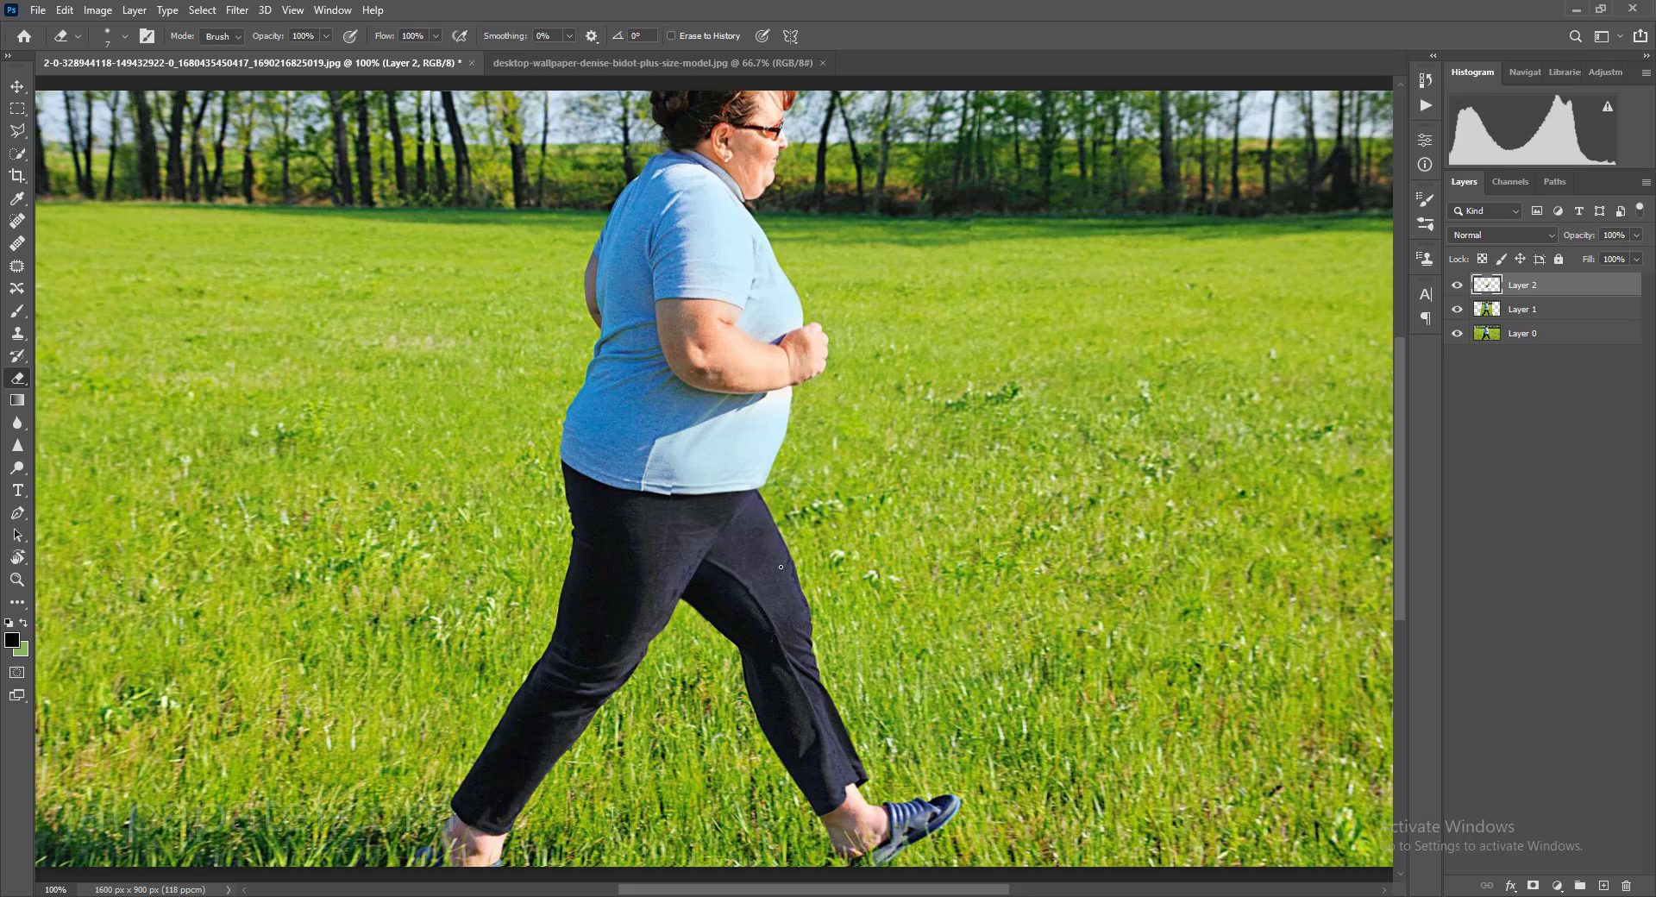
Compare the belly and thigh with Layer 2 hidden and shown
{"action": "left_click", "coordinate": [1456, 287]}
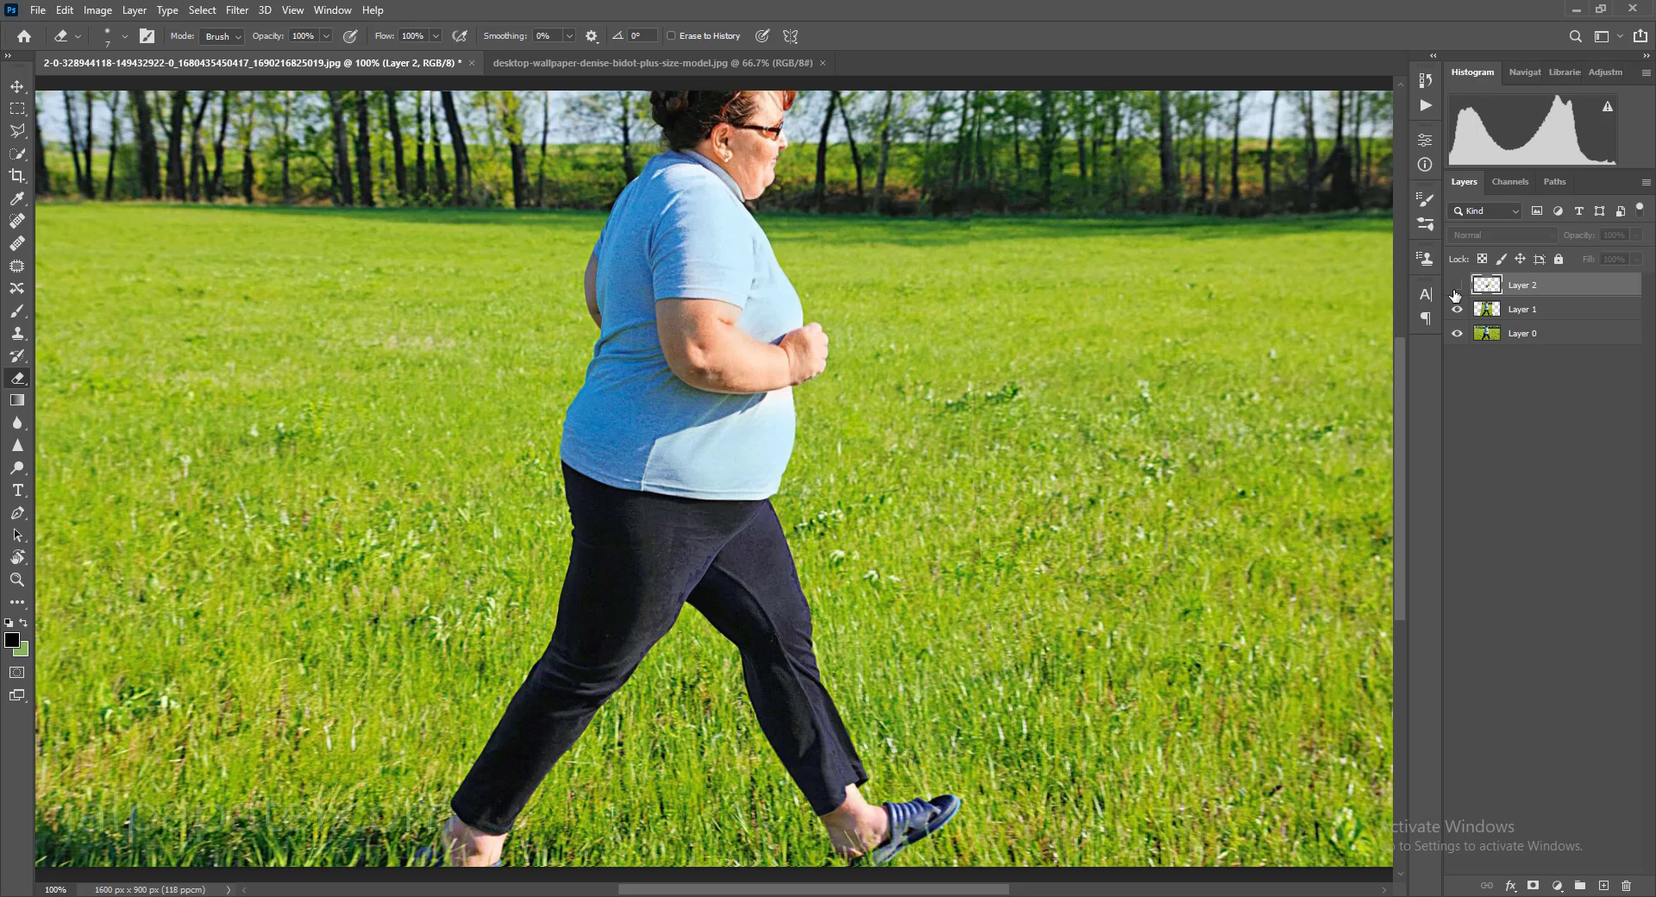
{"action": "left_click", "coordinate": [1456, 287]}
{"action": "left_click", "coordinate": [1455, 287]}
{"action": "left_click", "coordinate": [1456, 294]}
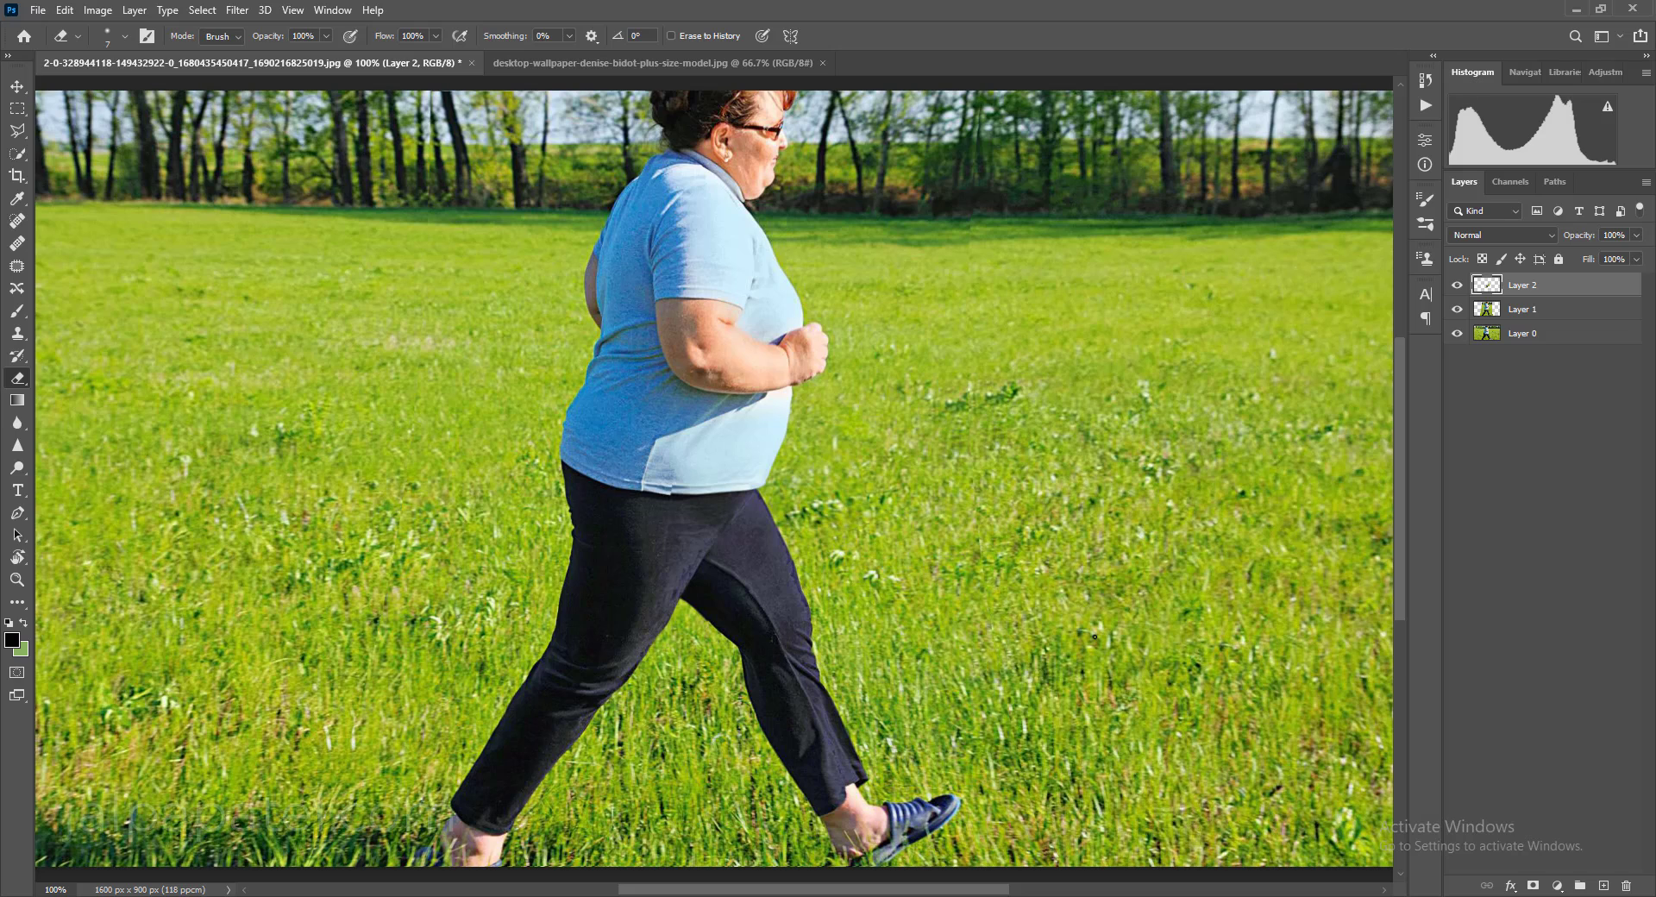
Select the upper torso and bent arm on Layer 1 with the Polygonal Lasso and copy the selection to a new layer
{"action": "scroll", "coordinate": [1094, 636], "scroll_direction": "up", "scroll_amount": 2}
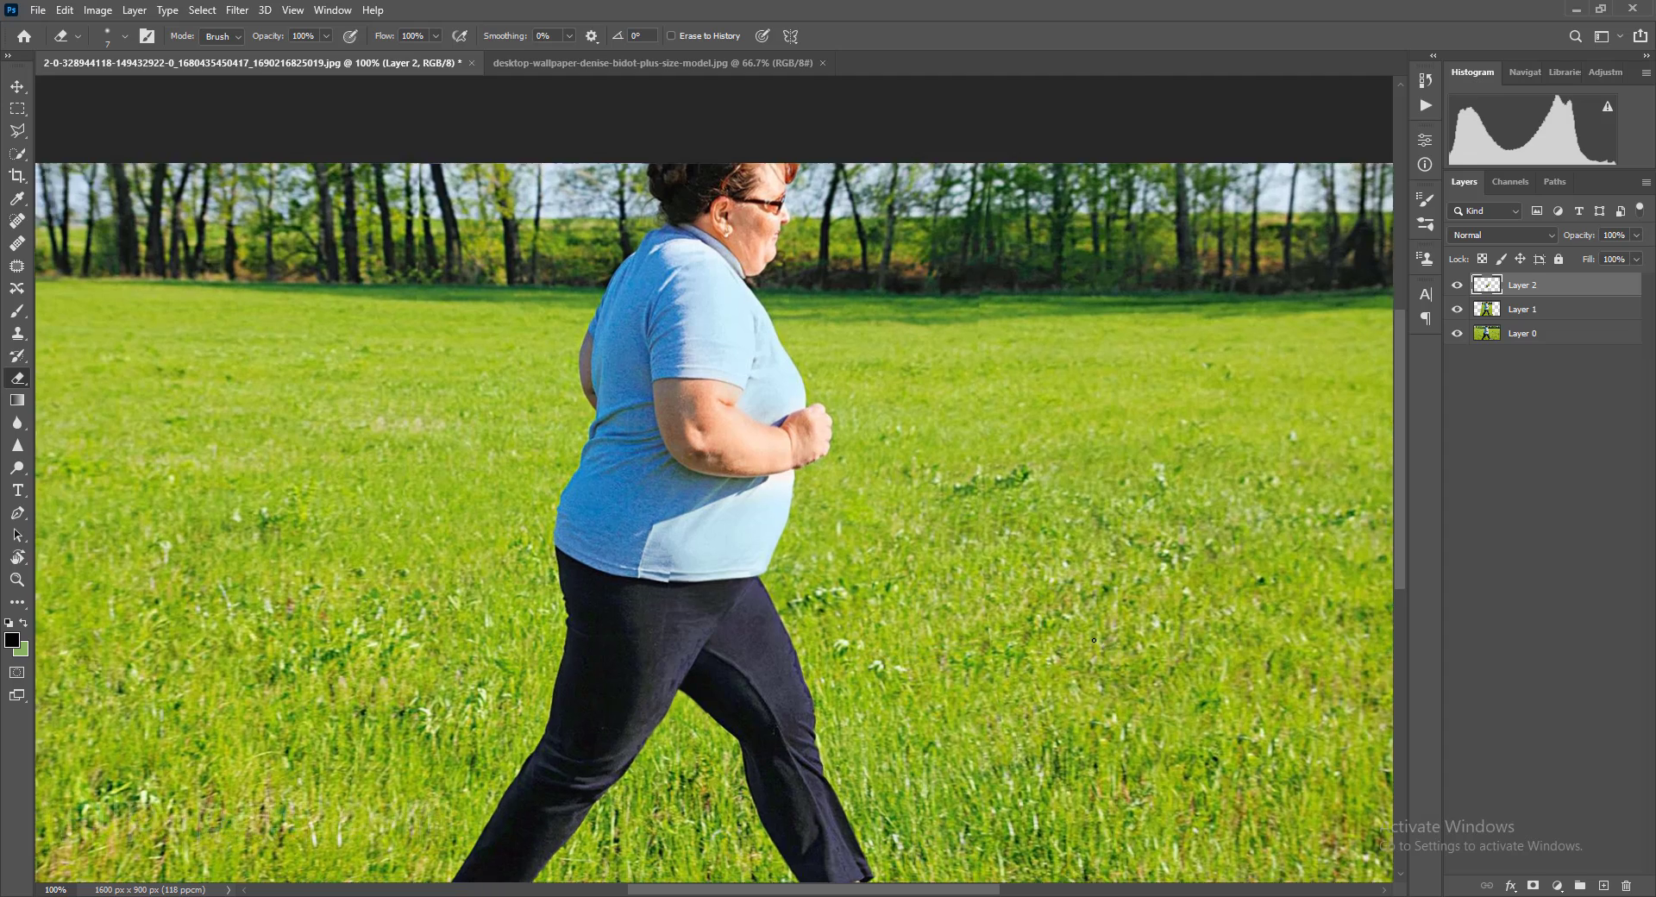
{"action": "key", "text": "ctrl+plus"}
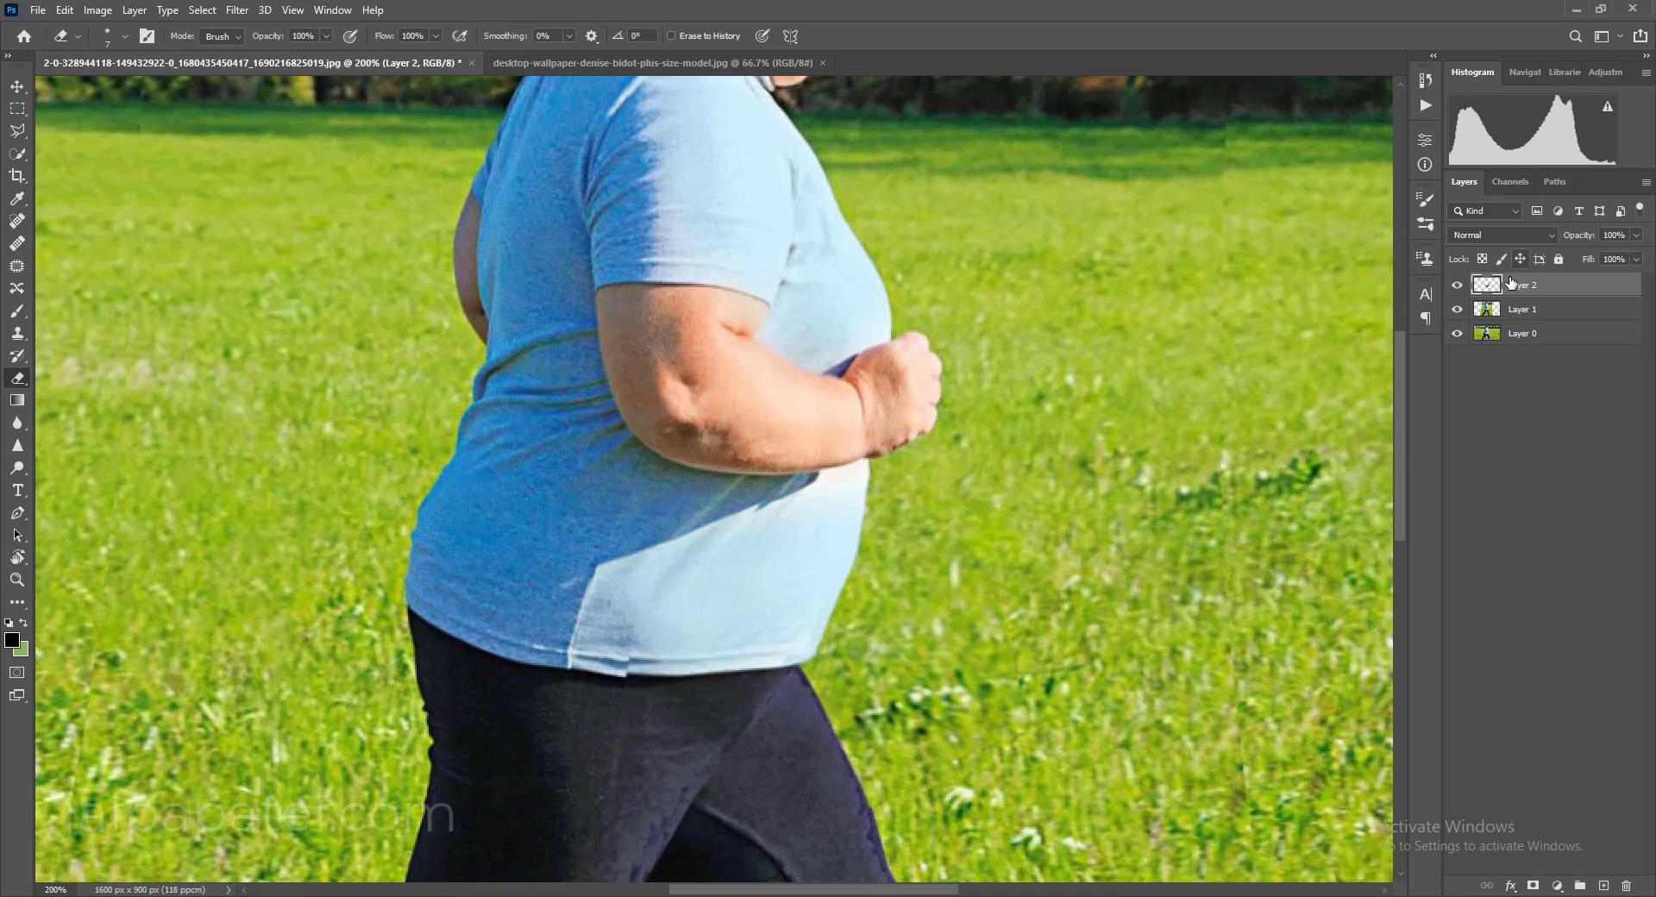
{"action": "left_click", "coordinate": [1487, 315]}
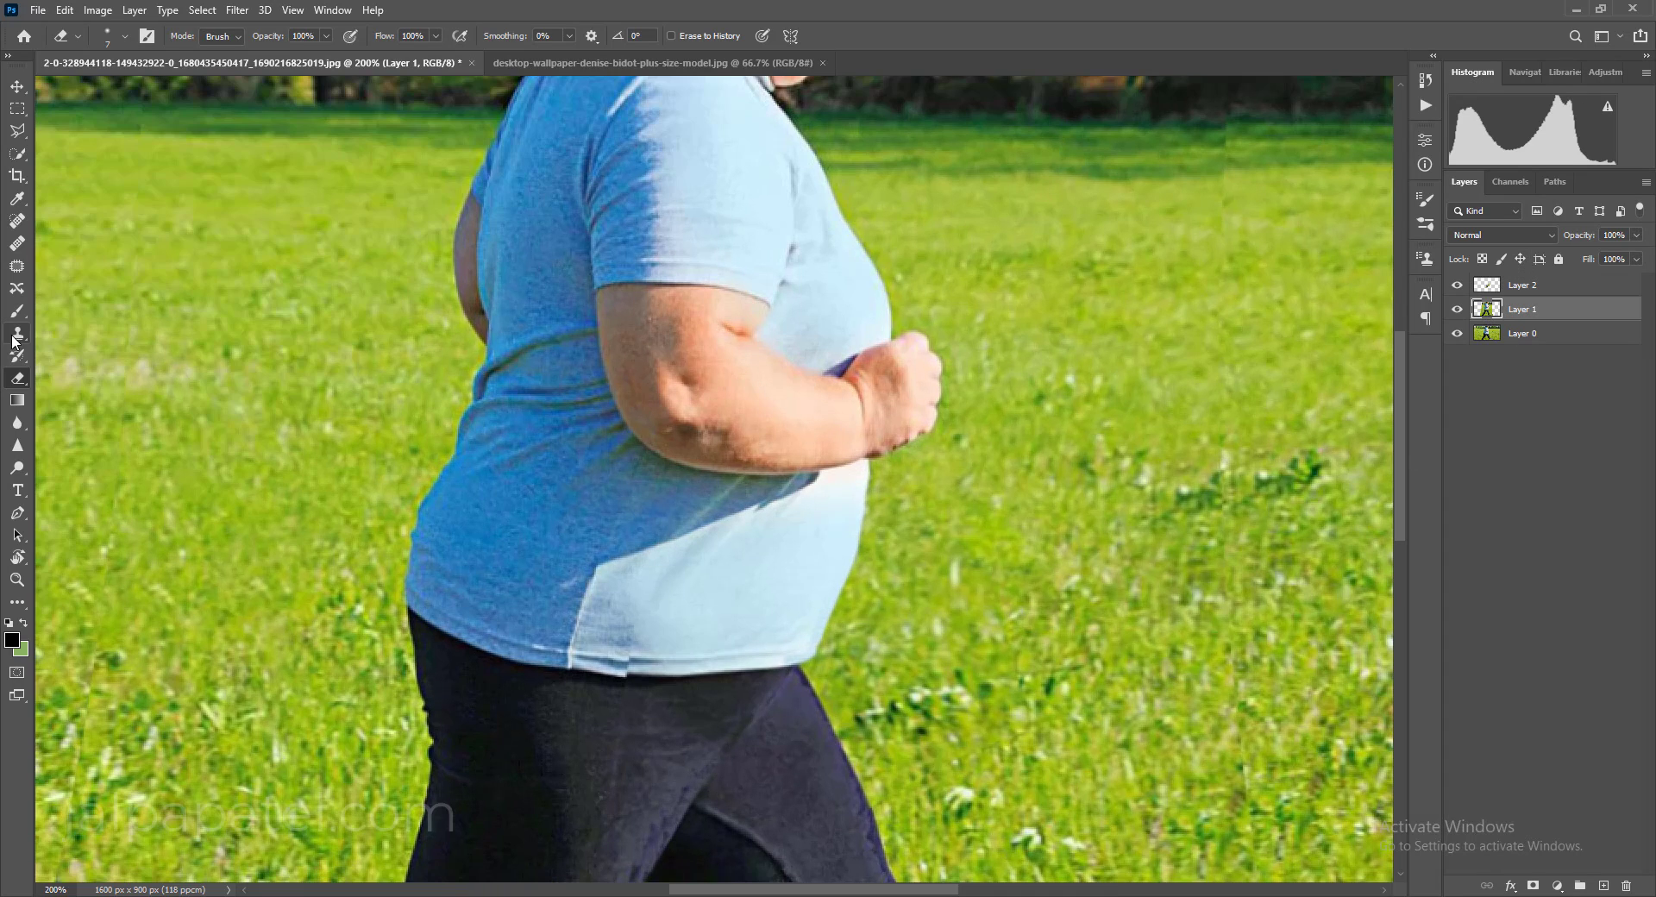
{"action": "left_click", "coordinate": [14, 134]}
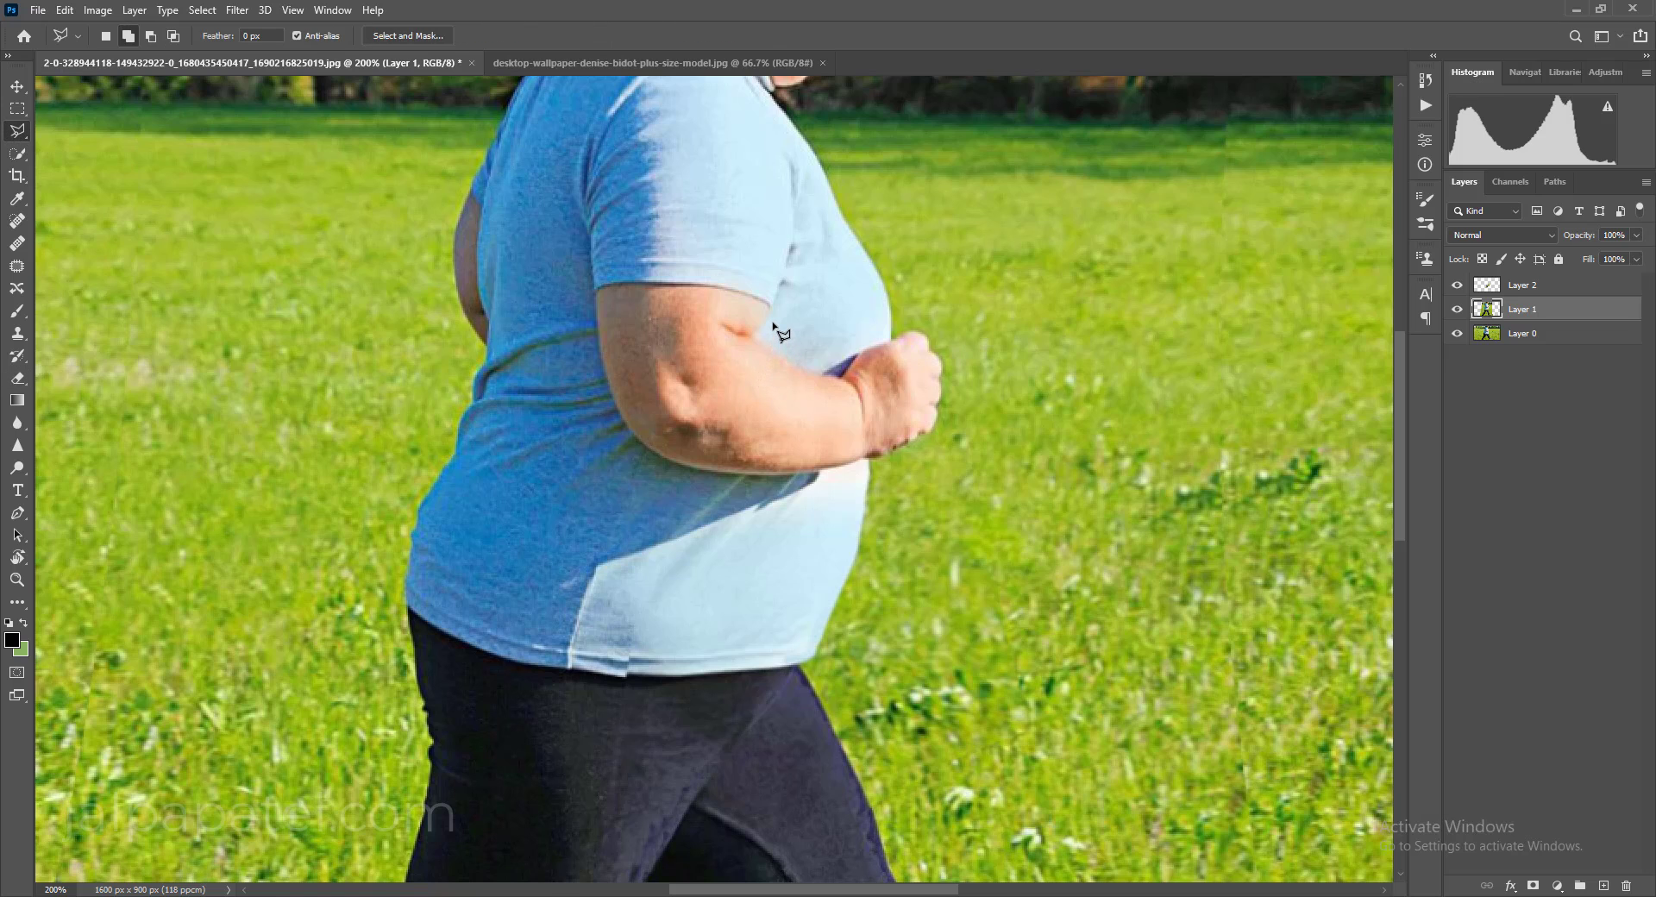
{"action": "key", "text": "ctrl+minus"}
{"action": "left_click", "coordinate": [657, 541]}
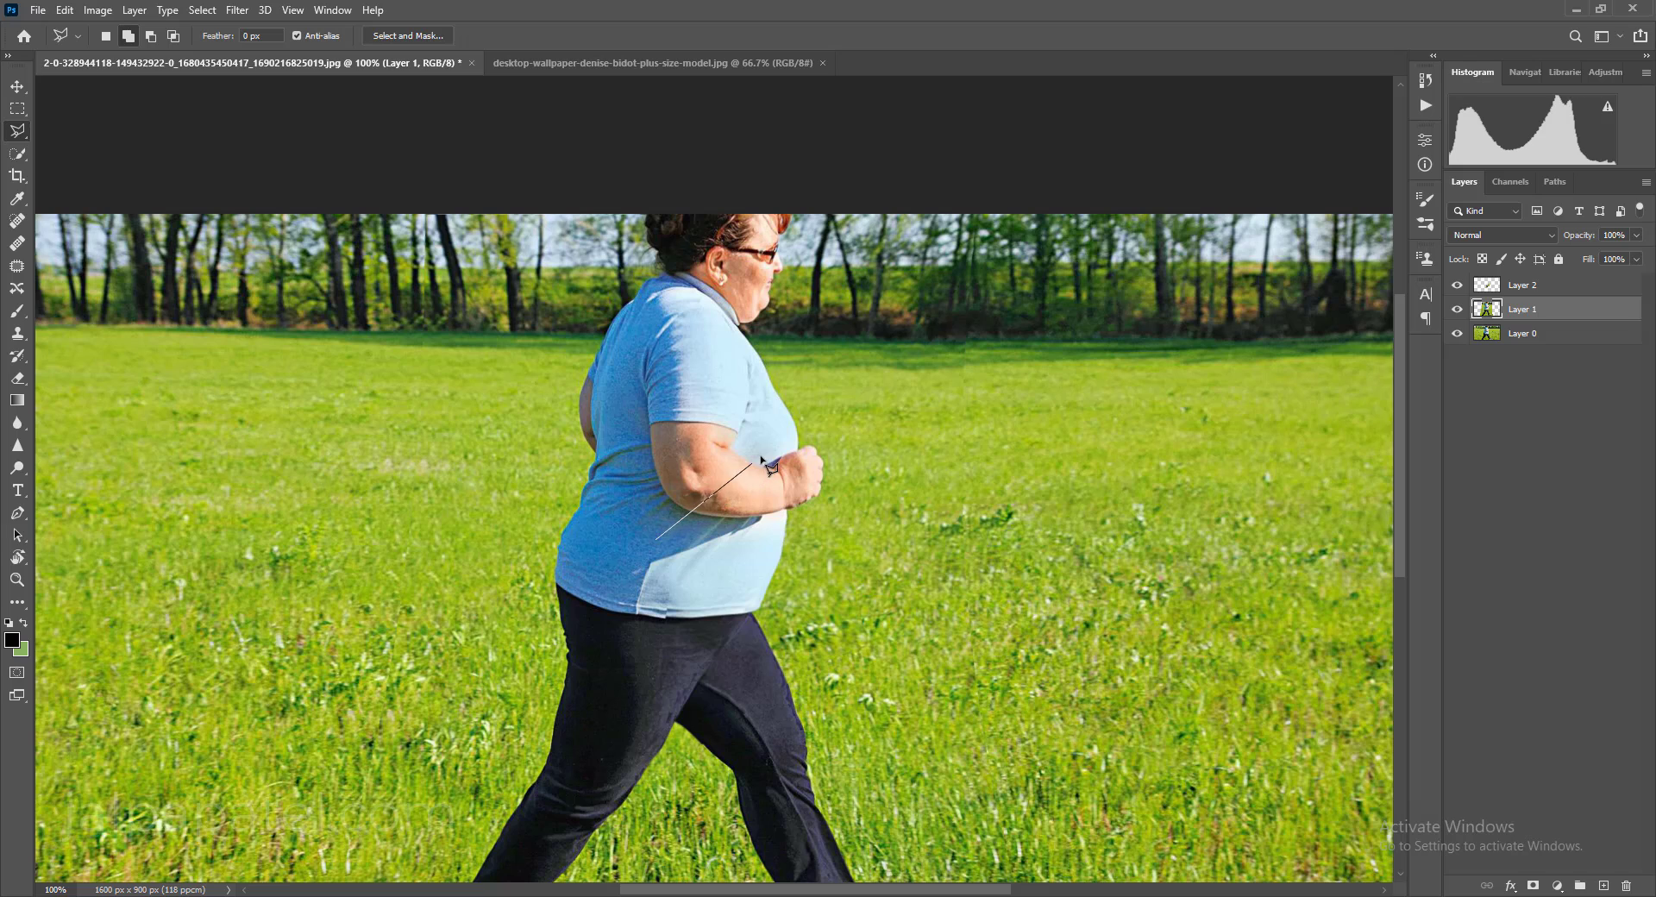
{"action": "left_click", "coordinate": [784, 430]}
{"action": "left_click", "coordinate": [747, 340]}
{"action": "left_click", "coordinate": [706, 307]}
{"action": "left_click", "coordinate": [661, 316]}
{"action": "left_click", "coordinate": [611, 361]}
{"action": "left_click", "coordinate": [600, 507]}
{"action": "left_click", "coordinate": [660, 539]}
{"action": "key", "text": "ctrl+j"}
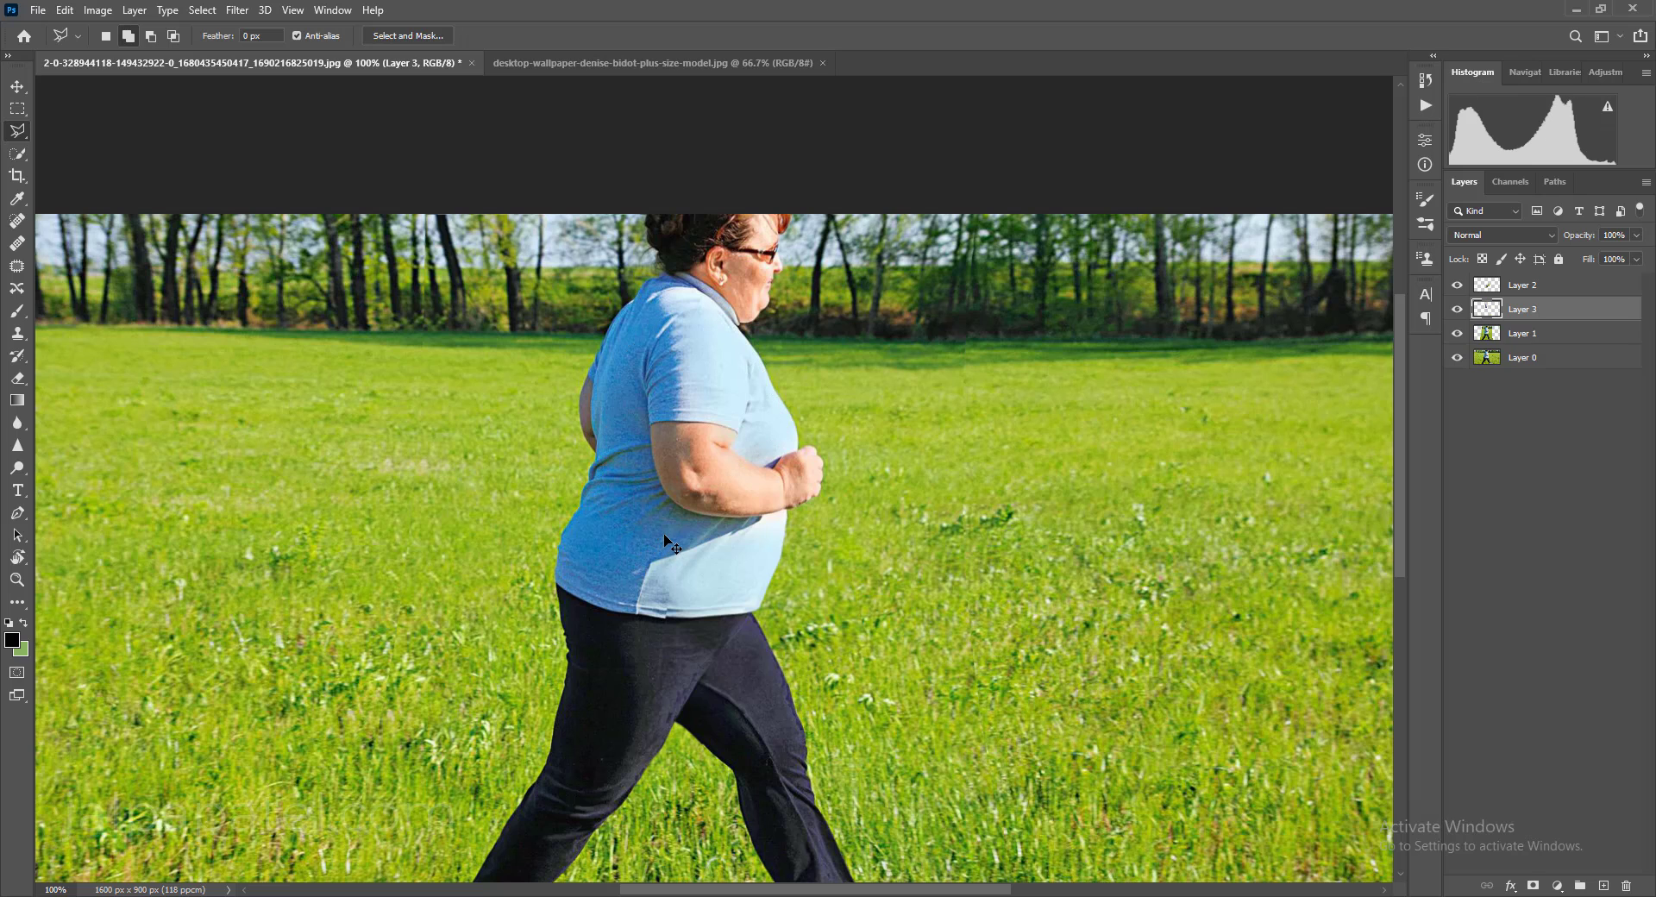
Warp Layer 3, pulling the chest edge inward and nudging the sleeve and lower back areas into place, and apply it
{"action": "key", "text": "ctrl+t"}
{"action": "right_click", "coordinate": [734, 411]}
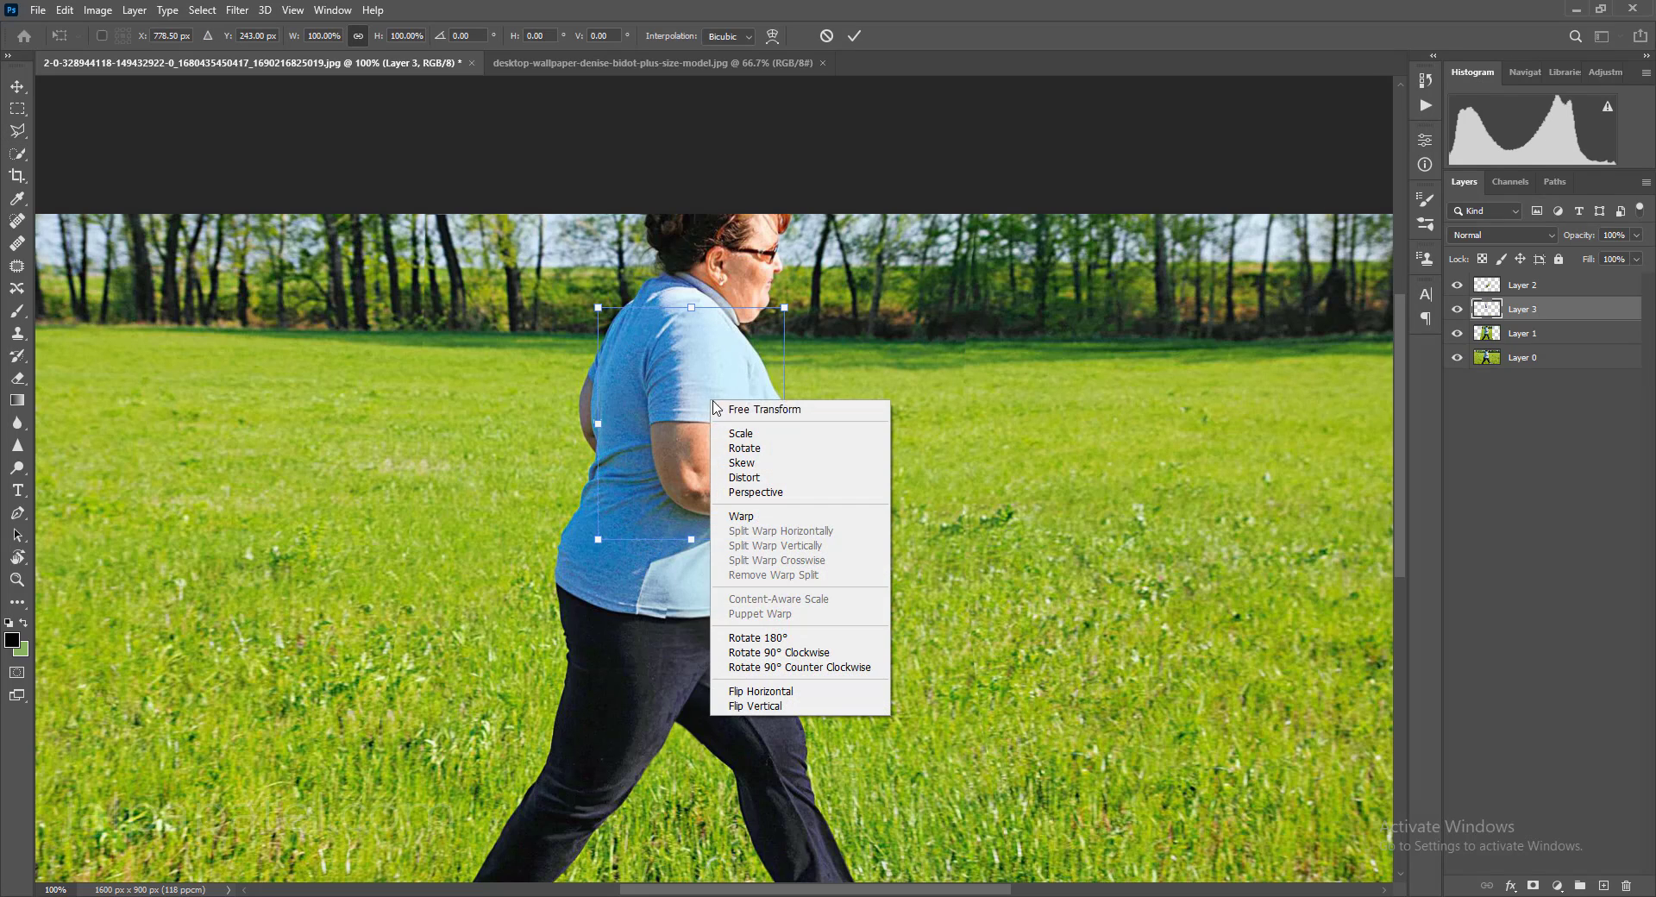
{"action": "left_click", "coordinate": [751, 520]}
{"action": "left_click_drag", "start_coordinate": [749, 397], "coordinate": [742, 394]}
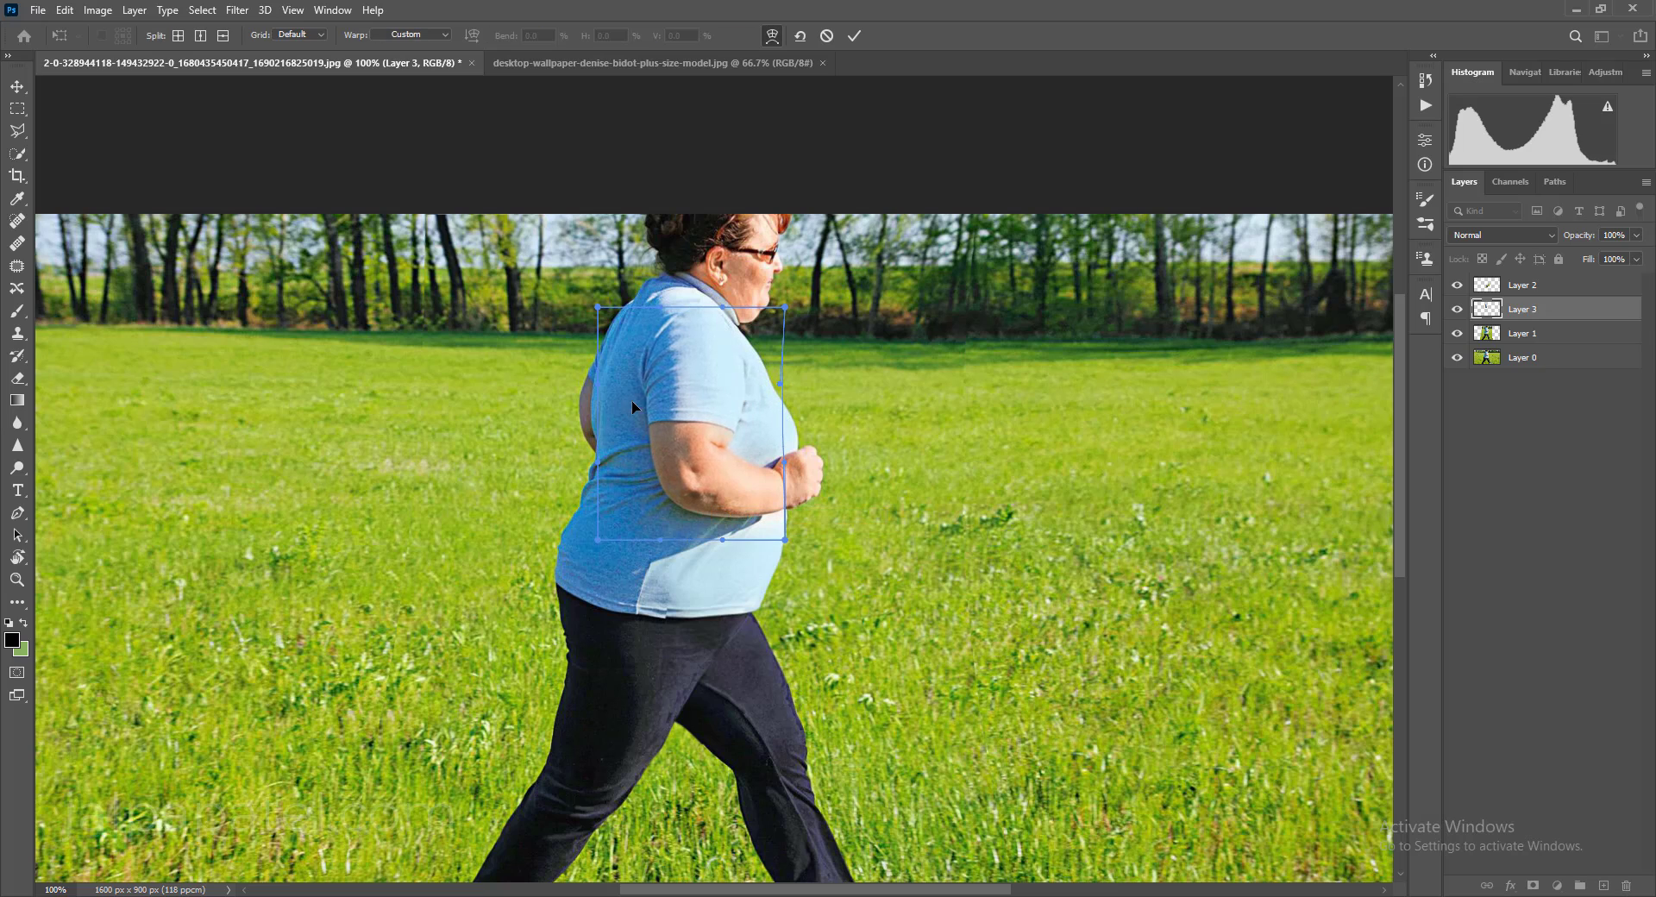
{"action": "left_click_drag", "start_coordinate": [621, 390], "coordinate": [625, 392]}
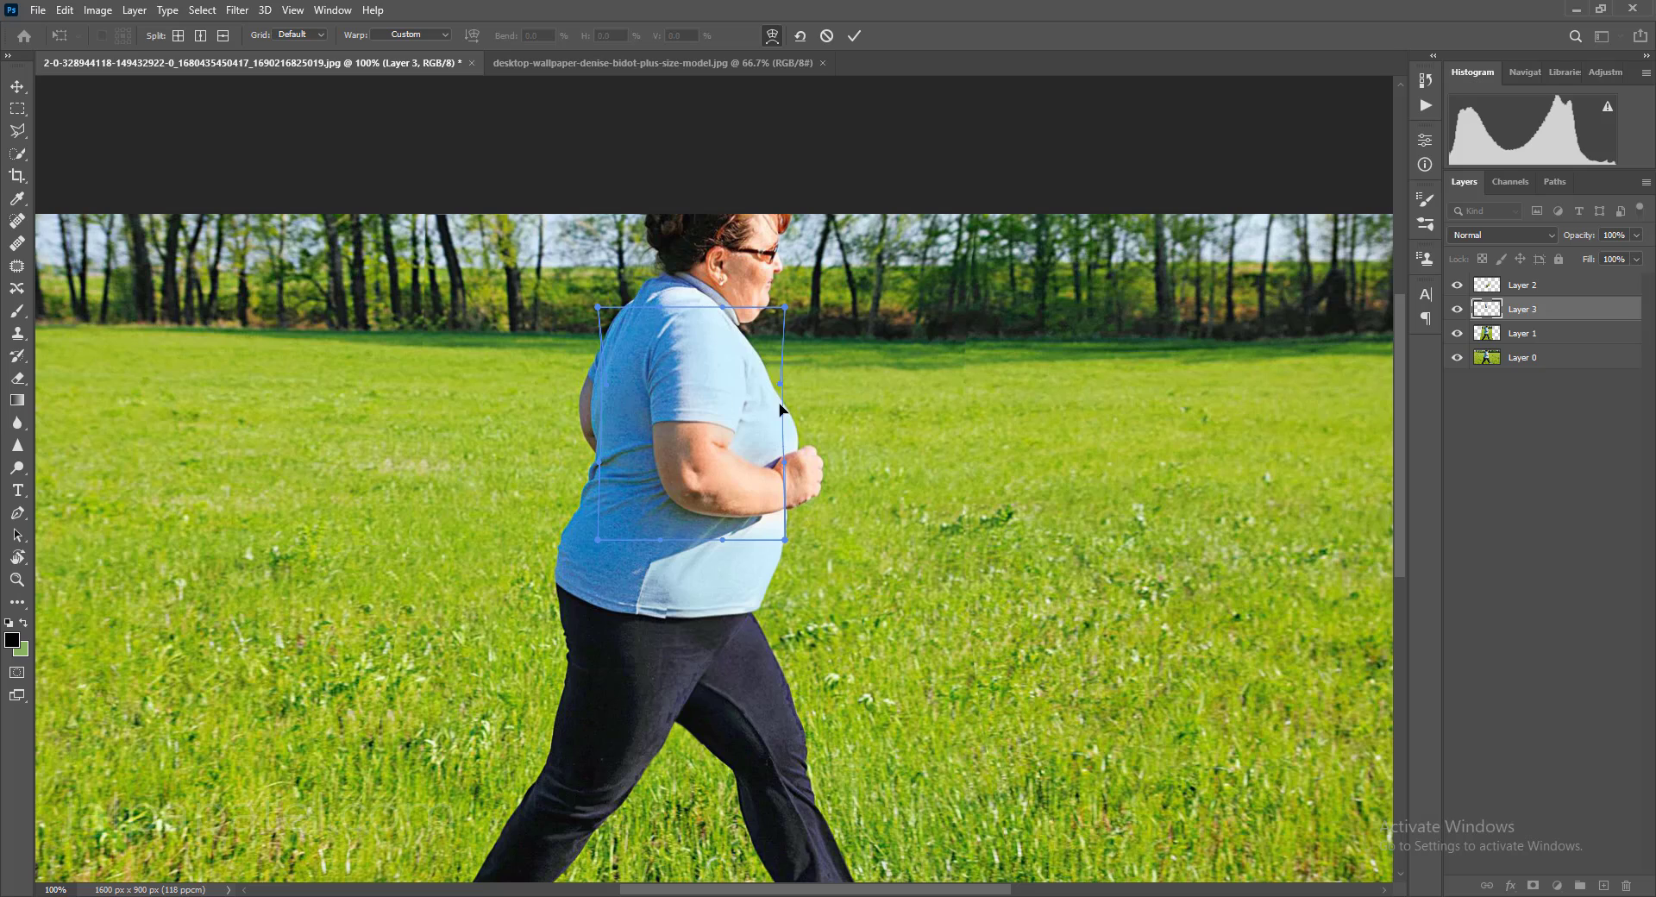
{"action": "left_click_drag", "start_coordinate": [755, 439], "coordinate": [757, 441]}
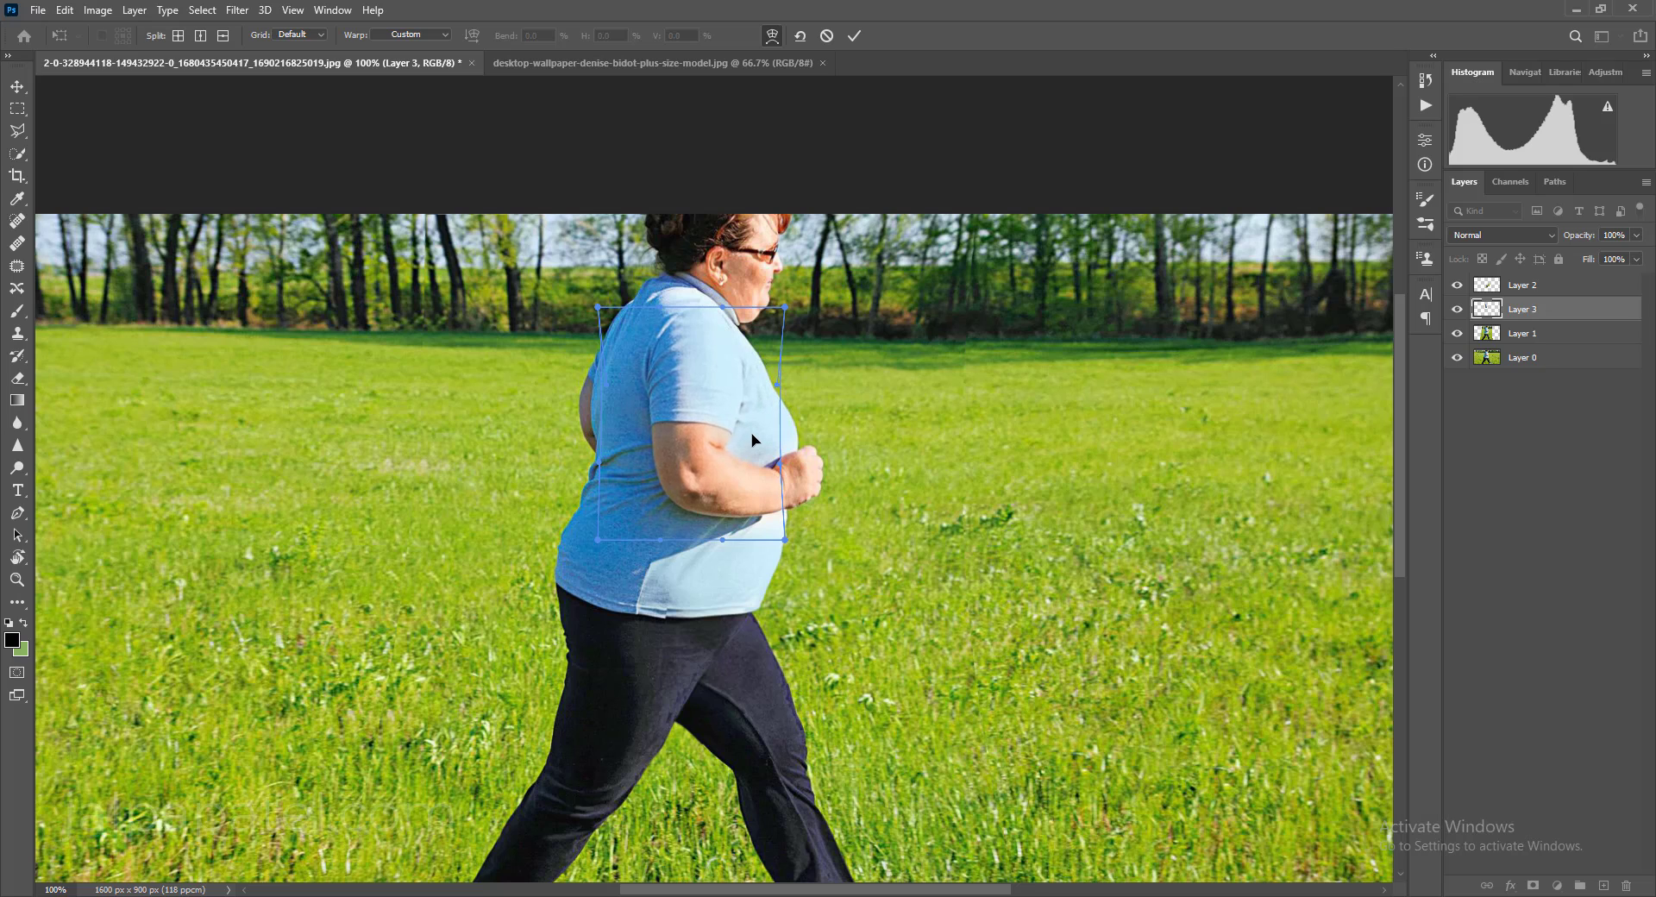
{"action": "left_click_drag", "start_coordinate": [636, 520], "coordinate": [633, 513]}
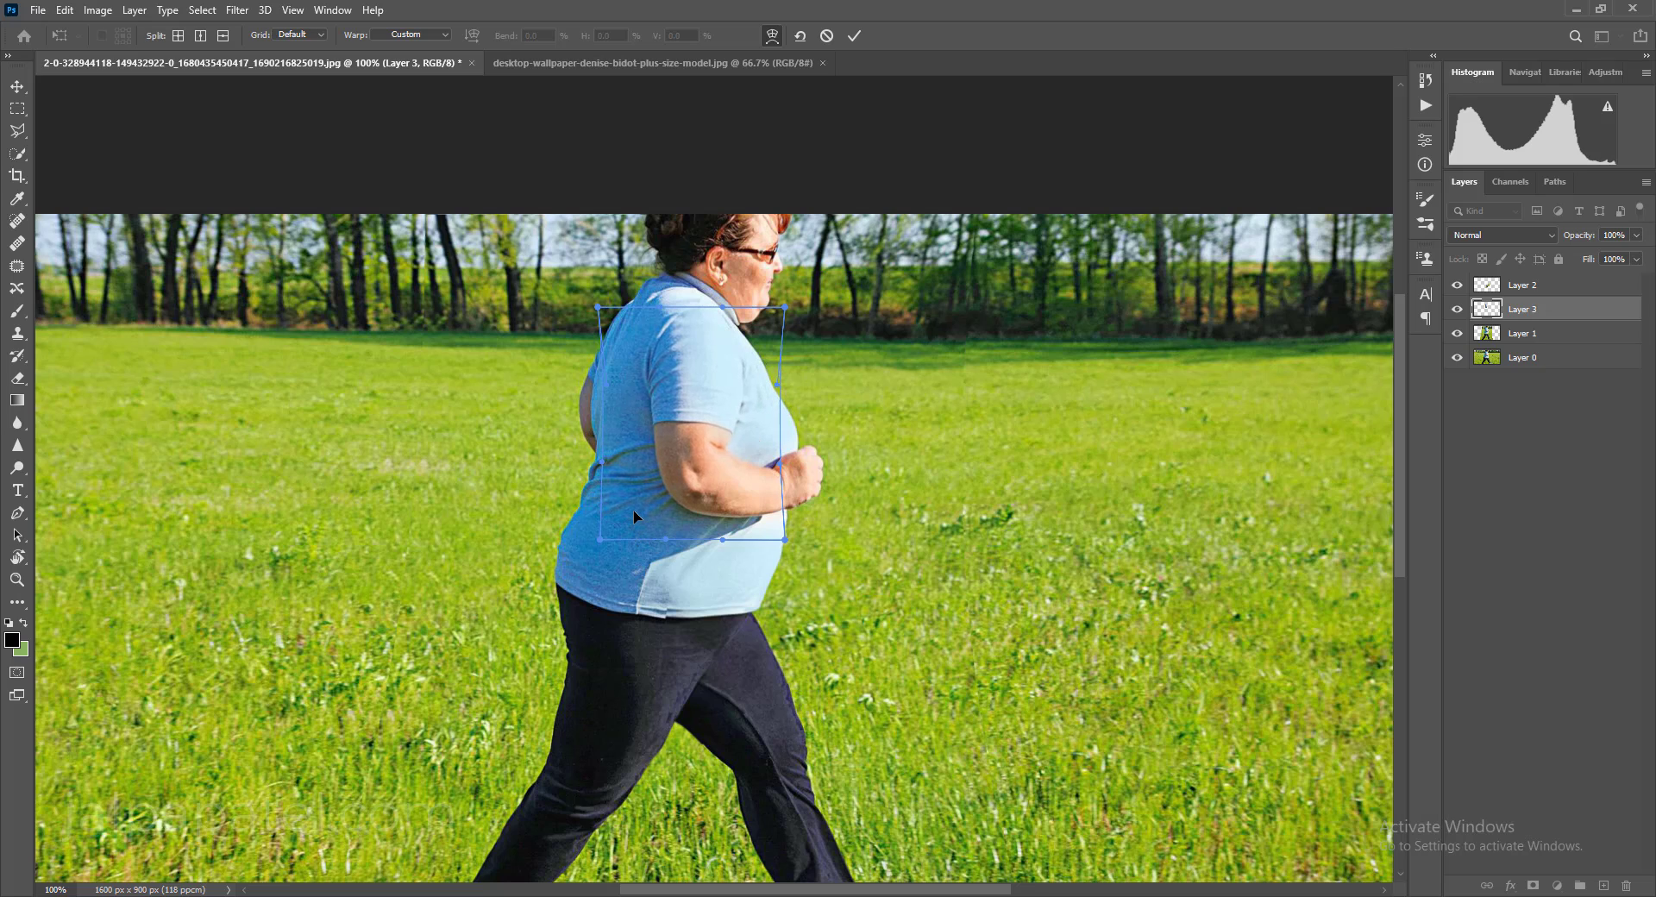
{"action": "left_click_drag", "start_coordinate": [767, 415], "coordinate": [760, 413]}
{"action": "key", "text": "Return"}
{"action": "key", "text": "l"}
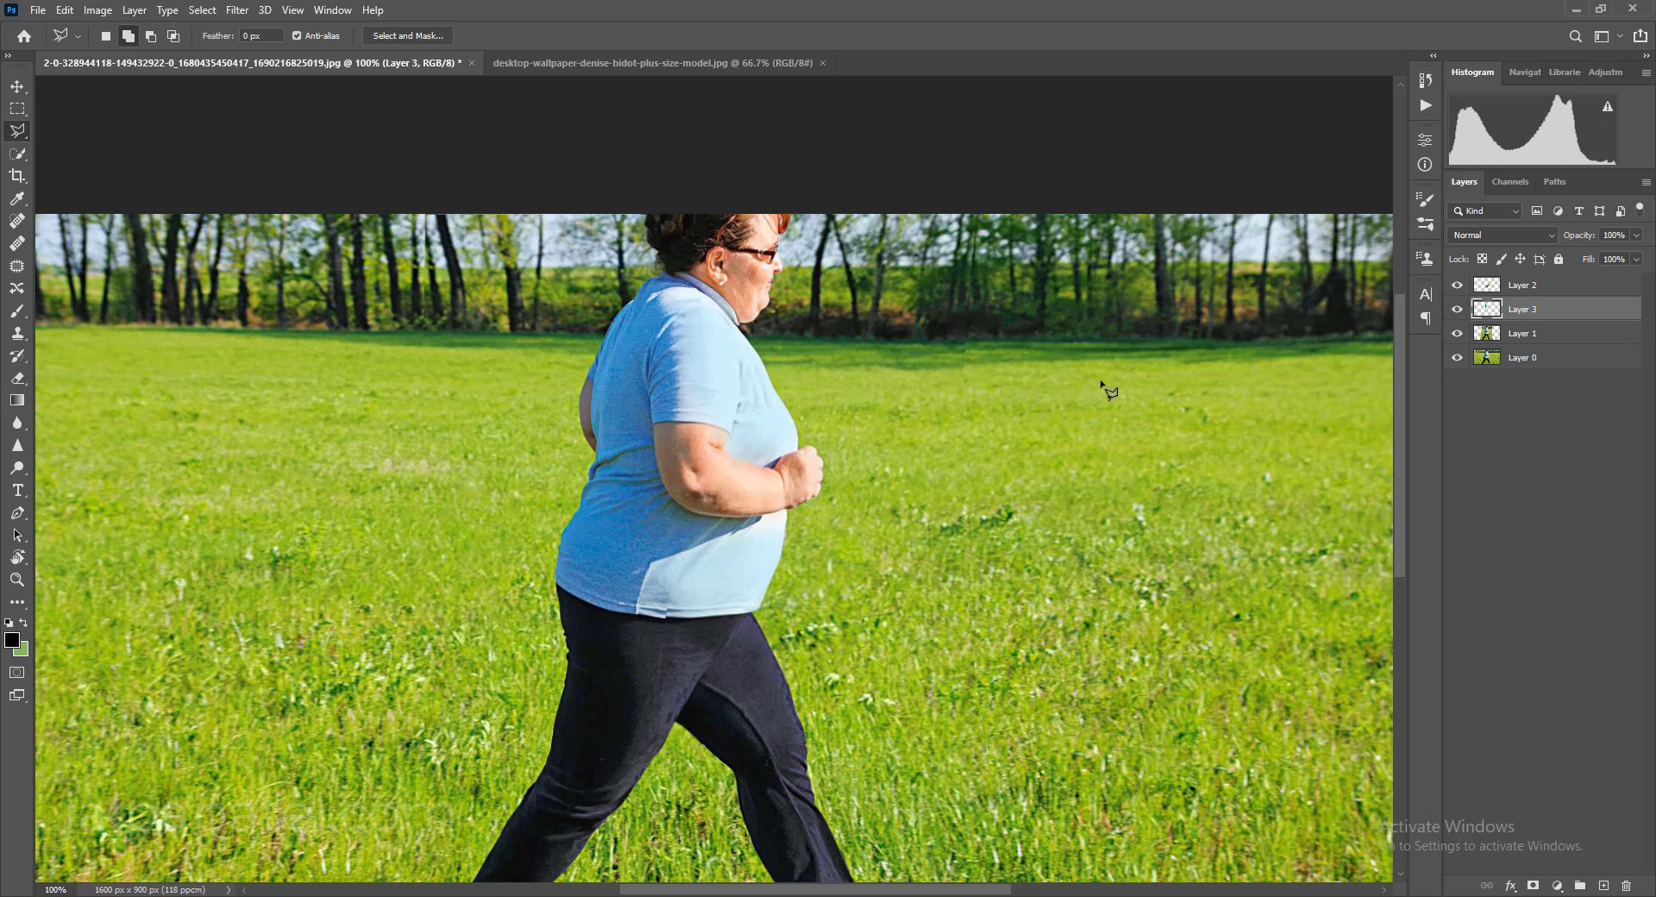
Select the forearm and the shirt around it on Layer 1 with the Polygonal Lasso, from the inner elbow to the wrist
{"action": "key", "text": "ctrl+plus"}
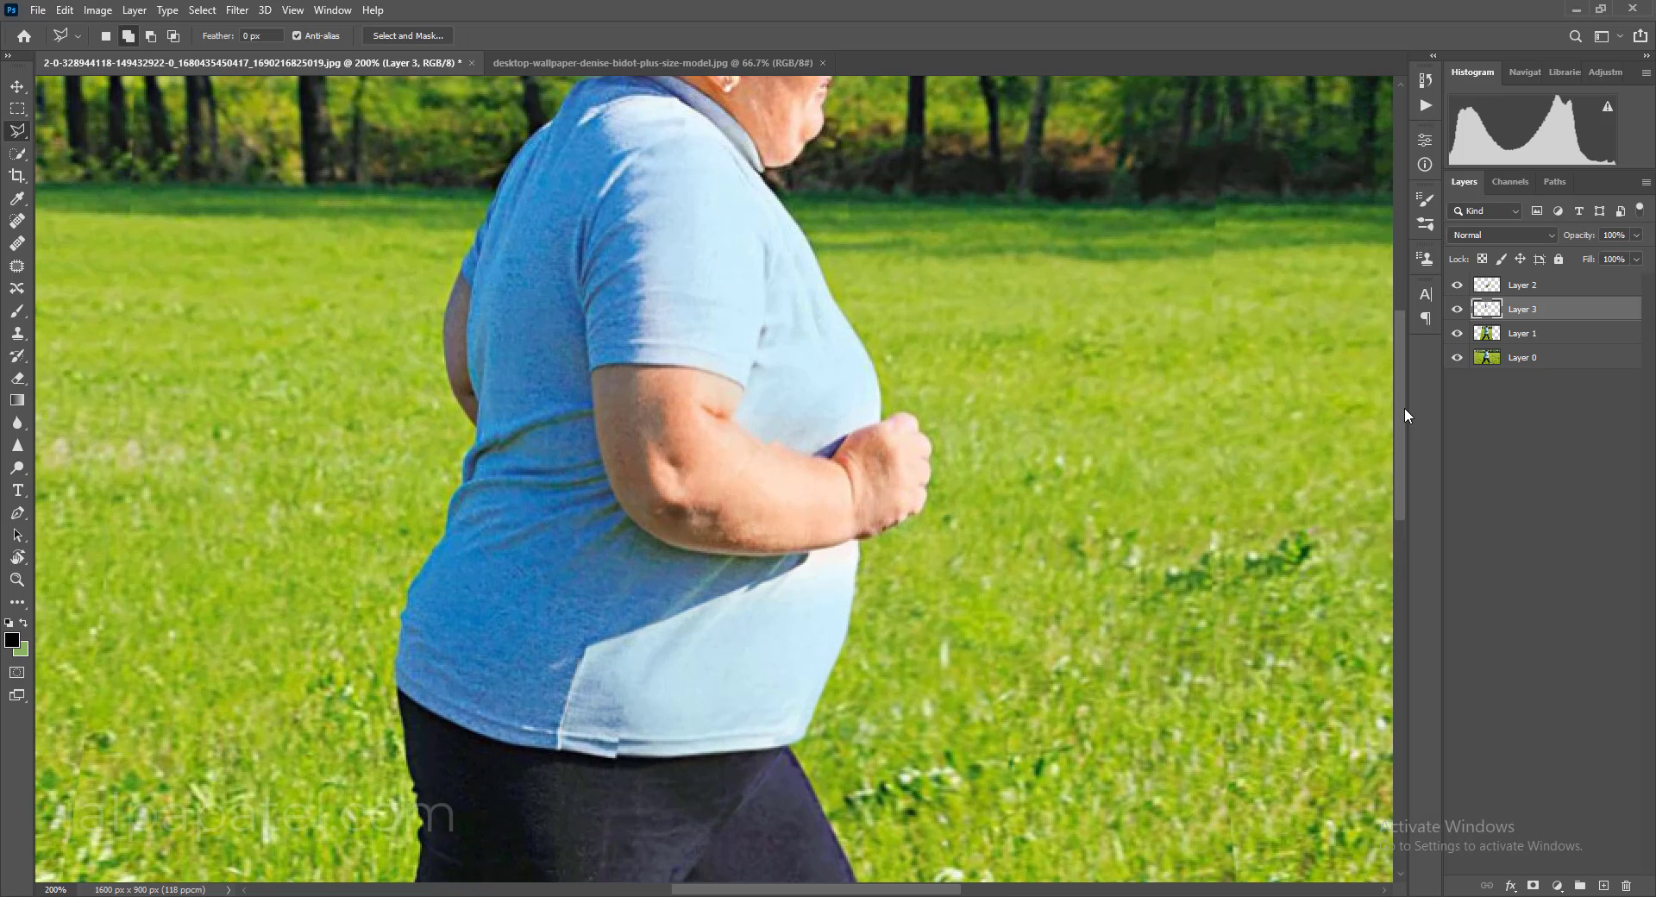
{"action": "left_click", "coordinate": [1543, 339]}
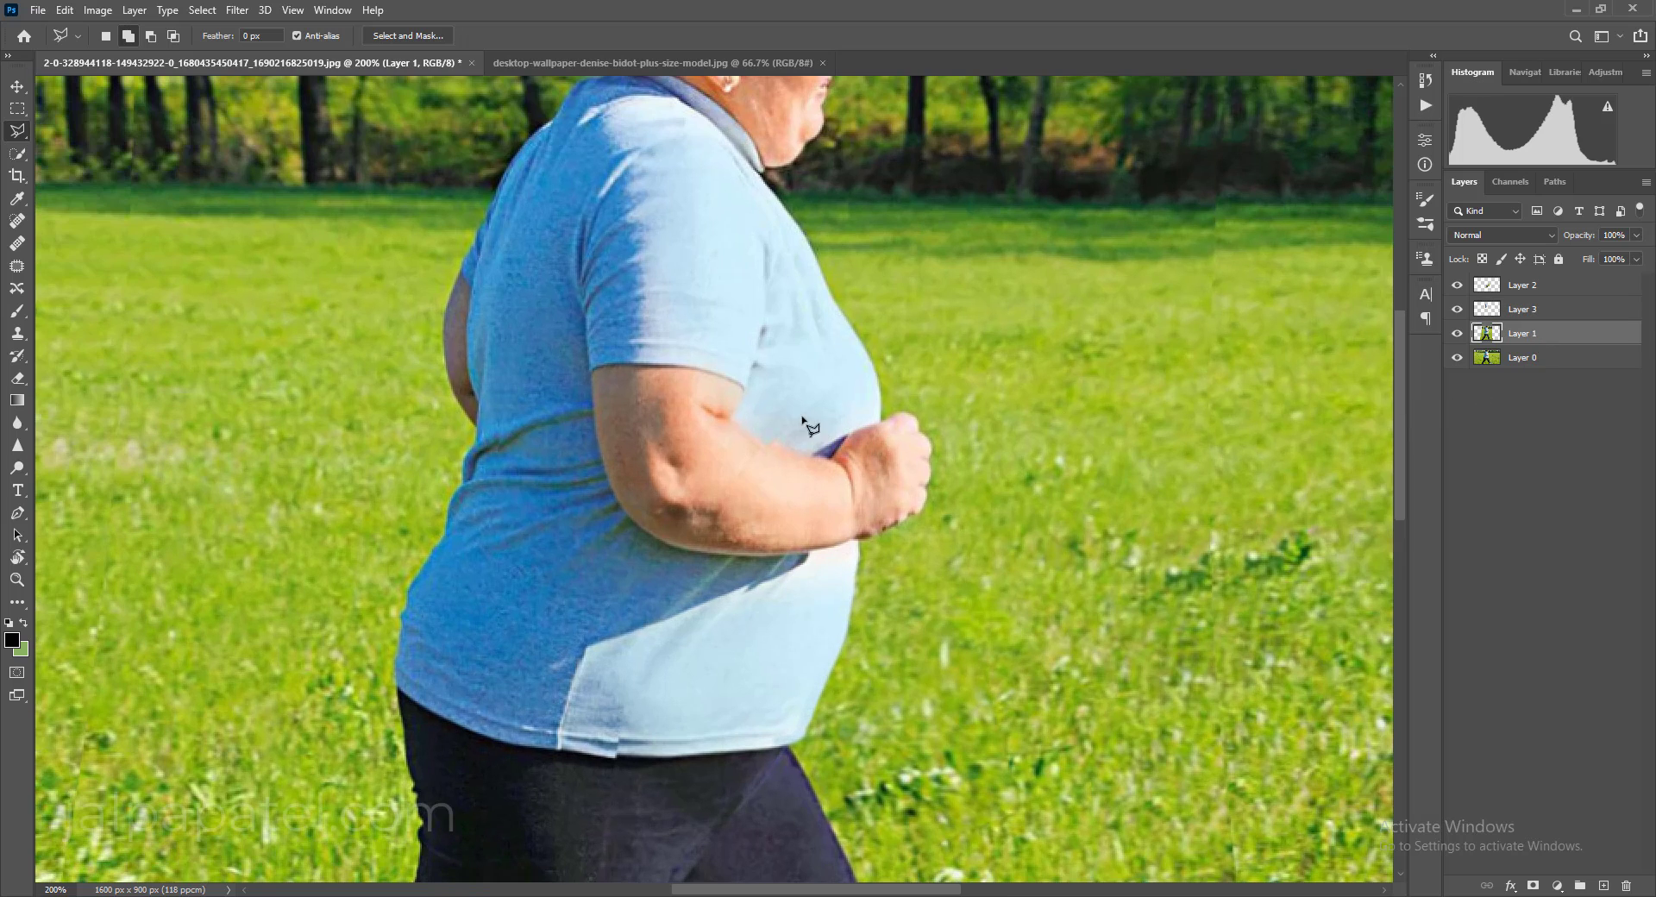
{"action": "left_click", "coordinate": [748, 403]}
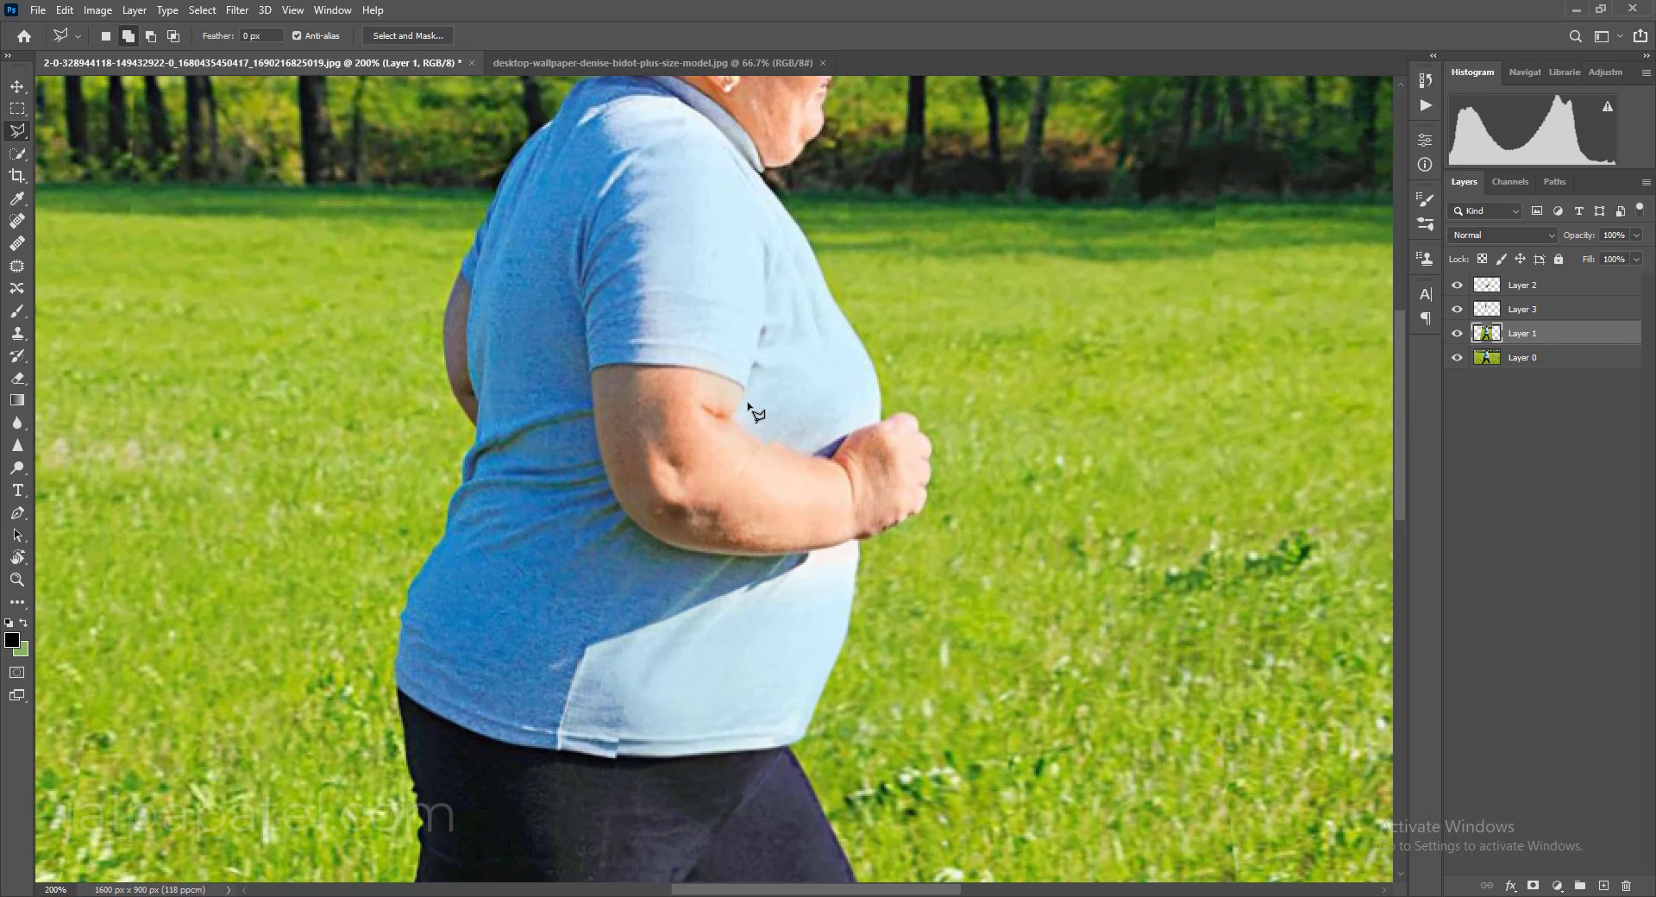
{"action": "left_click", "coordinate": [826, 430]}
{"action": "left_click", "coordinate": [870, 471]}
{"action": "left_click", "coordinate": [865, 541]}
{"action": "left_click", "coordinate": [820, 613]}
{"action": "left_click", "coordinate": [590, 597]}
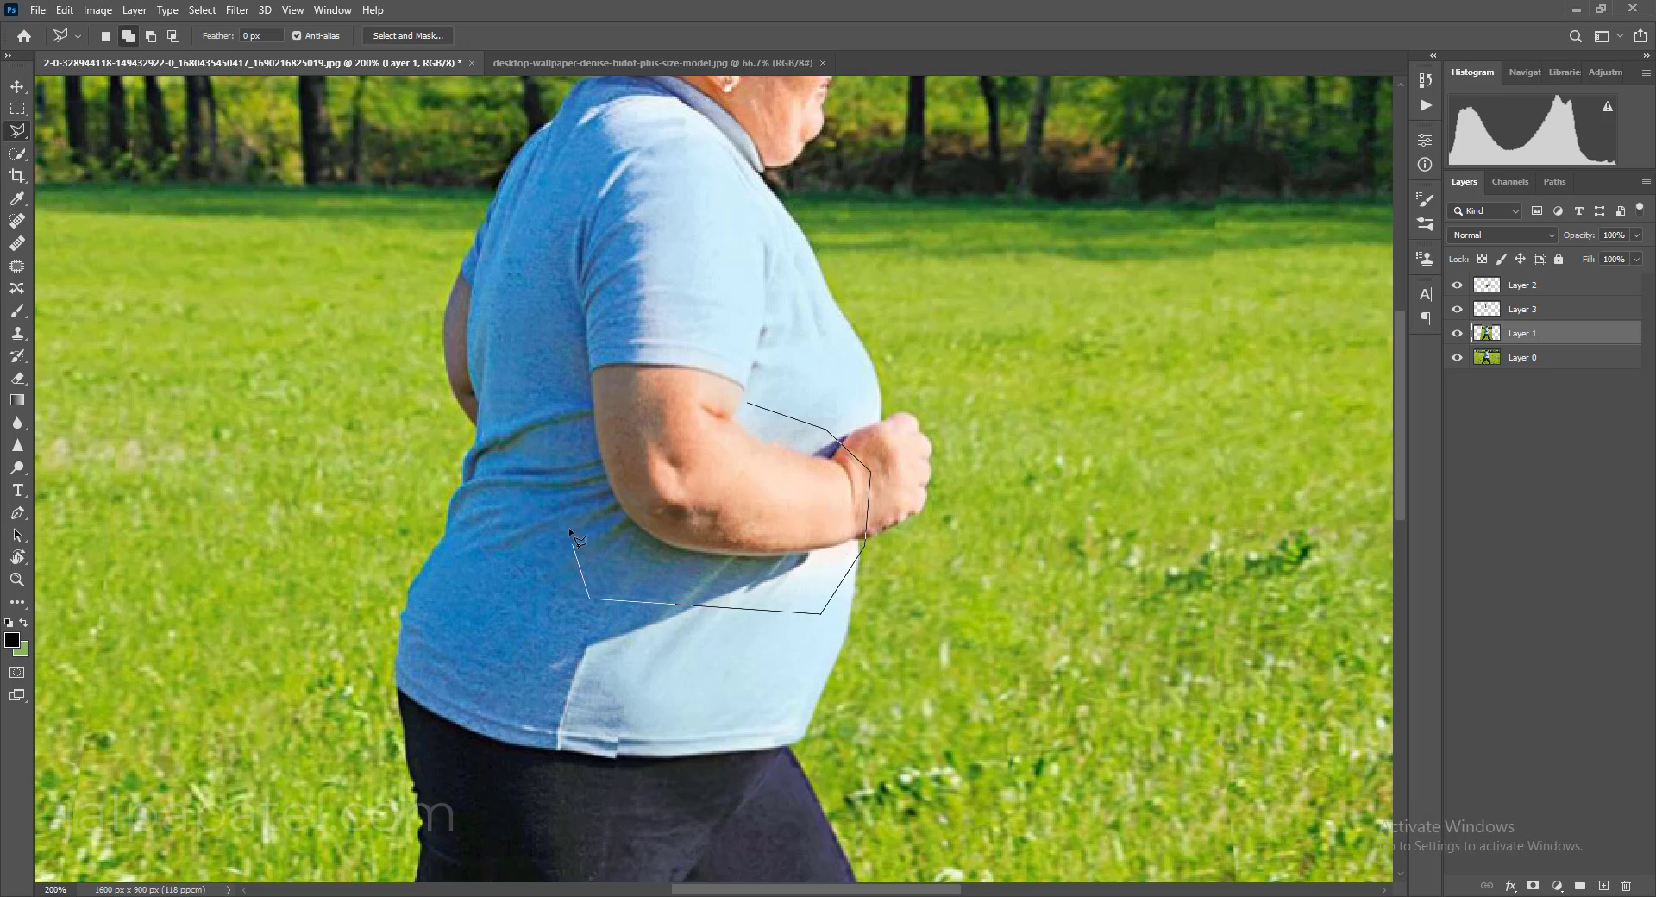
{"action": "left_click", "coordinate": [570, 530]}
{"action": "left_click", "coordinate": [617, 440]}
{"action": "left_click", "coordinate": [747, 402]}
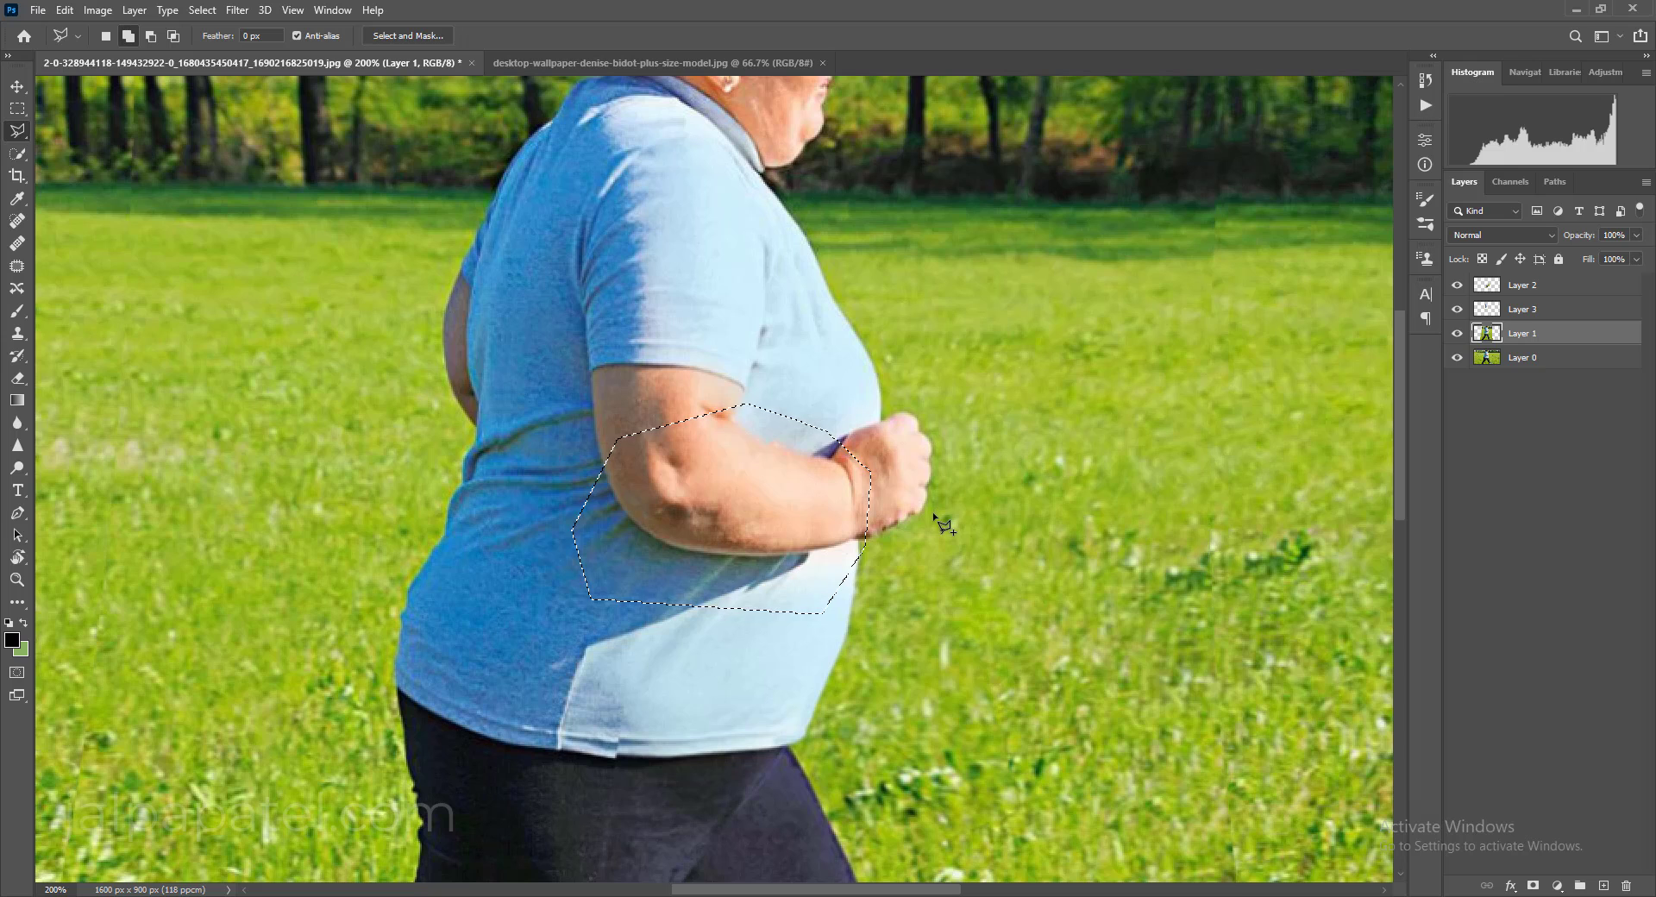
{"action": "key", "text": "ctrl+t"}
{"action": "right_click", "coordinate": [771, 495]}
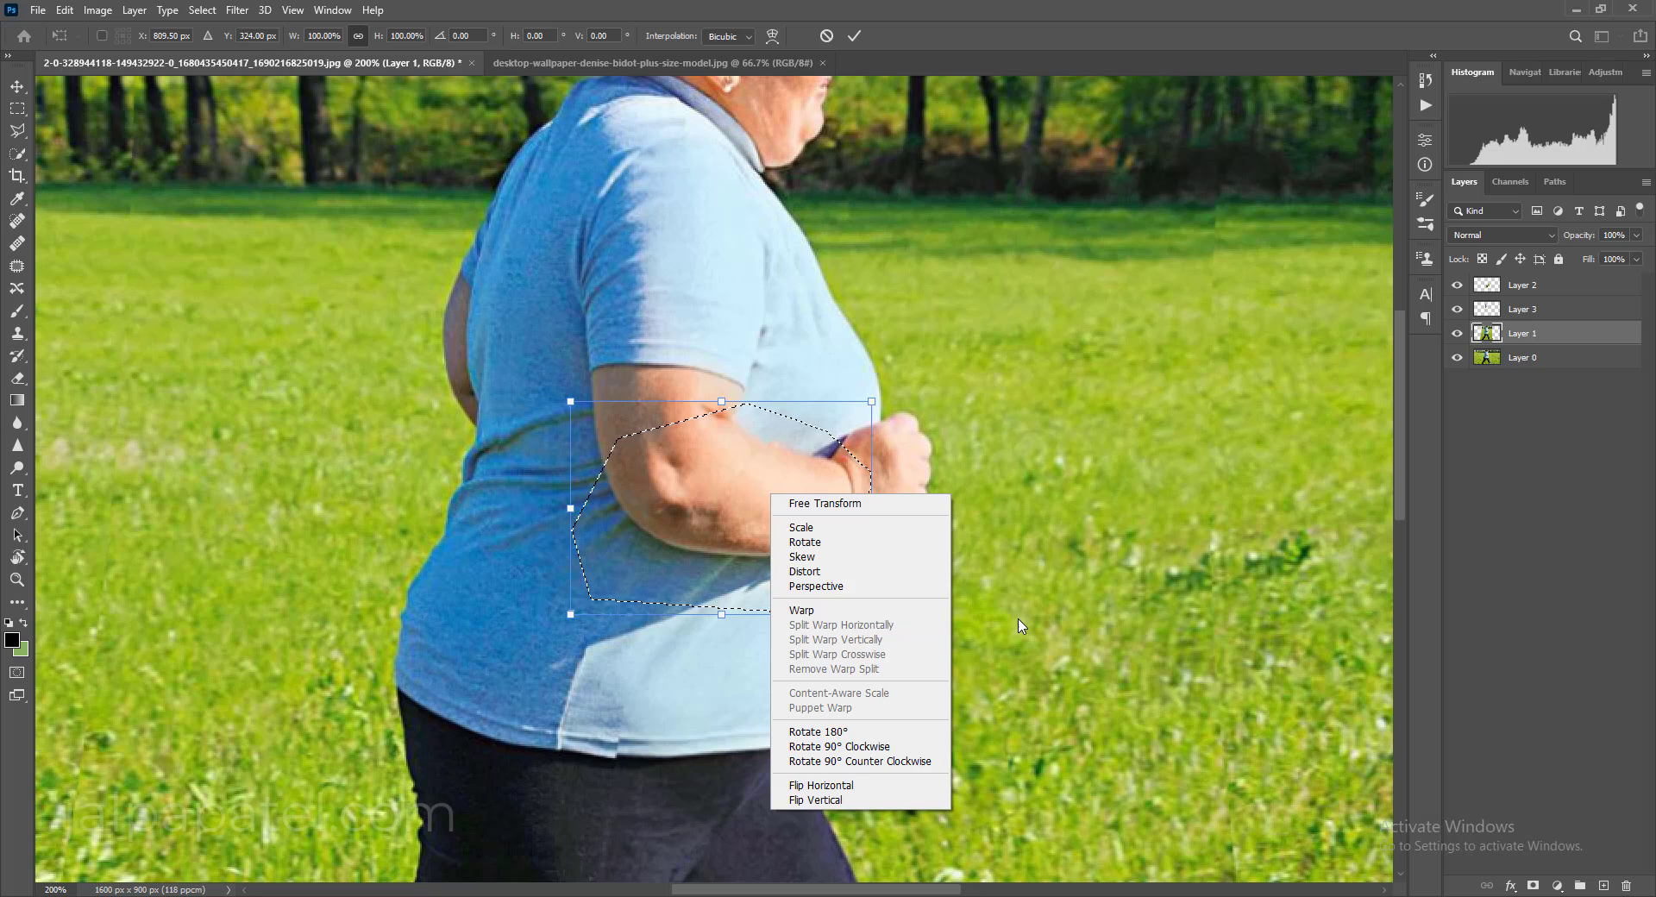
{"action": "key", "text": "Escape"}
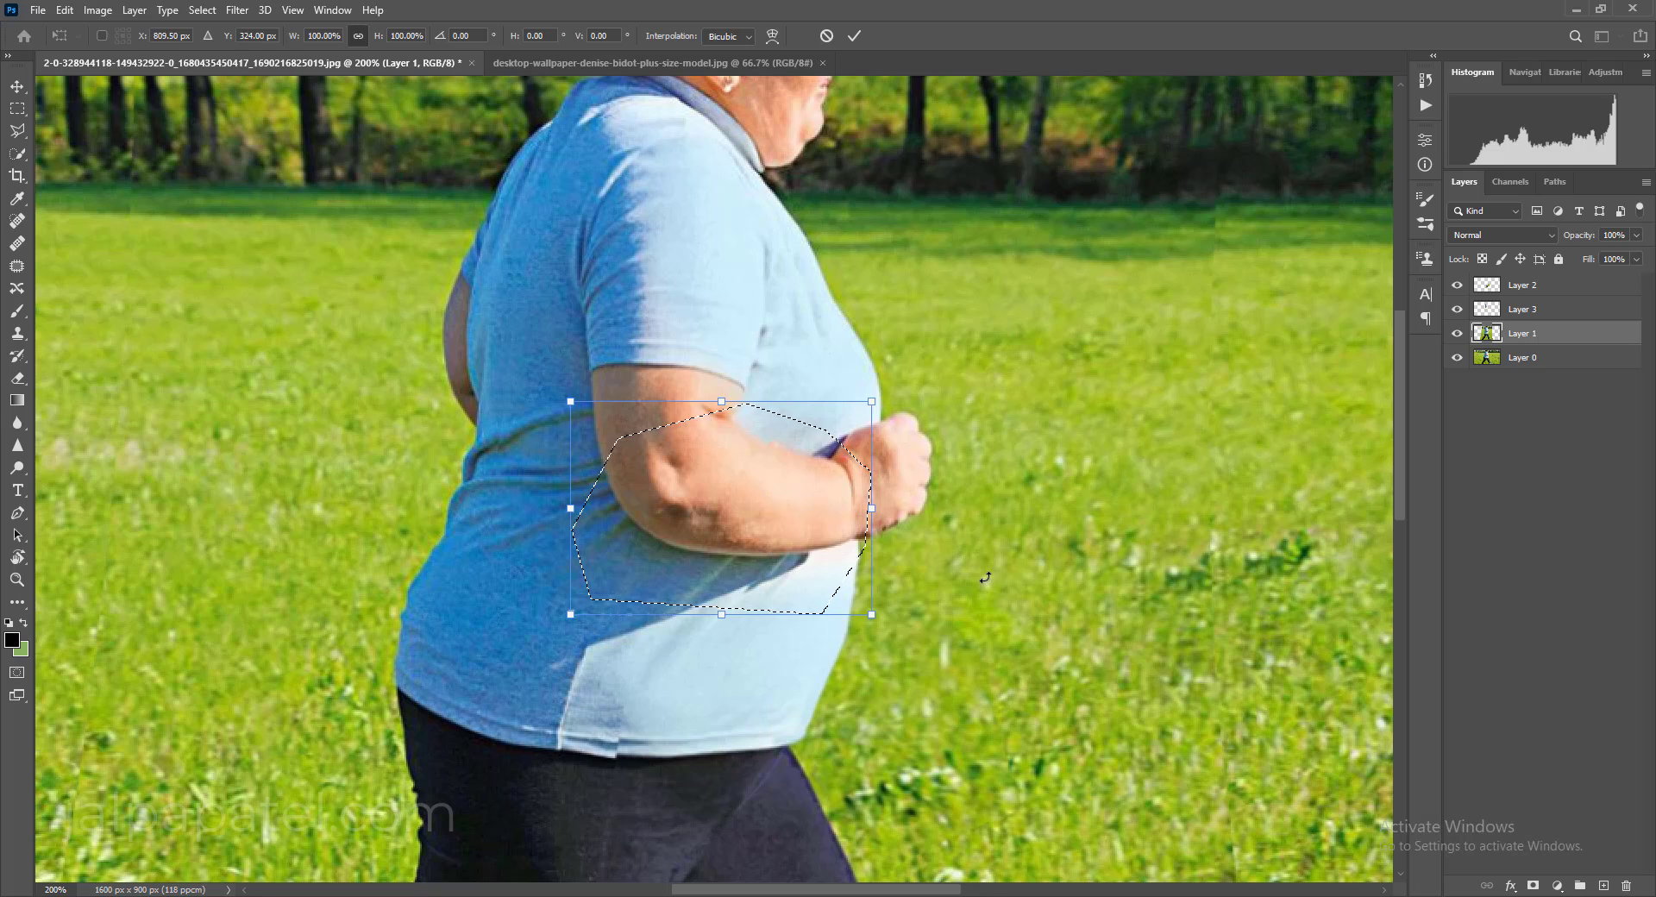
{"action": "key", "text": "Escape"}
Copy the selected forearm area to a new layer and warp it, pulling the upper edge down and the lower edge up to slim the forearm
{"action": "key", "text": "ctrl+j"}
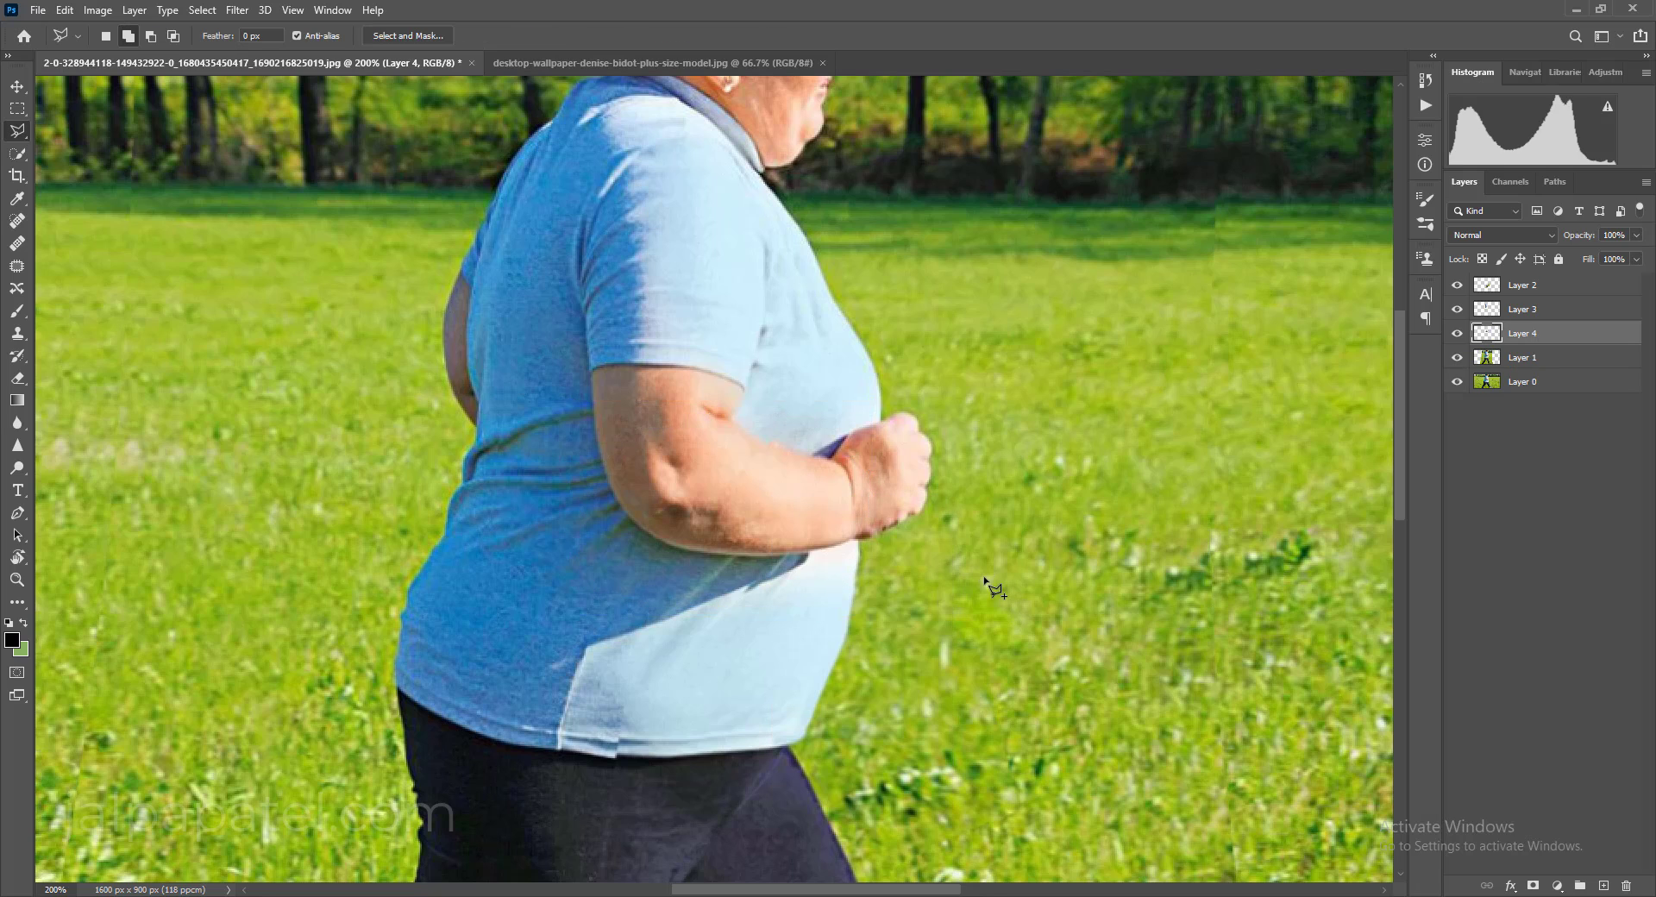
{"action": "key", "text": "ctrl+t"}
{"action": "right_click", "coordinate": [764, 481]}
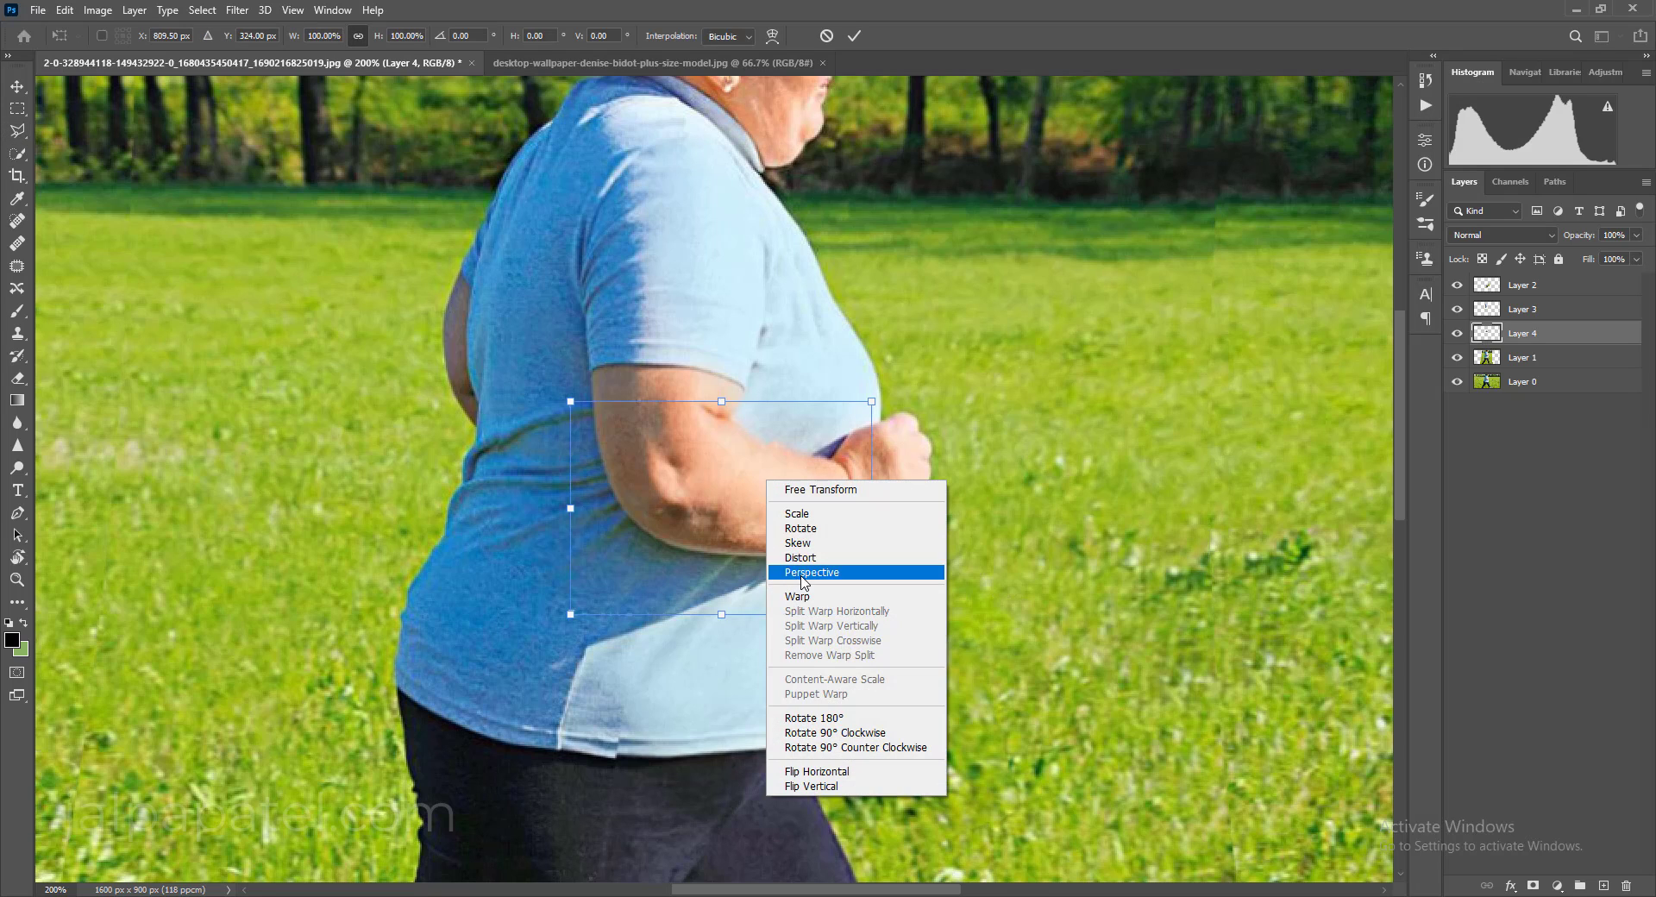
{"action": "left_click", "coordinate": [811, 602]}
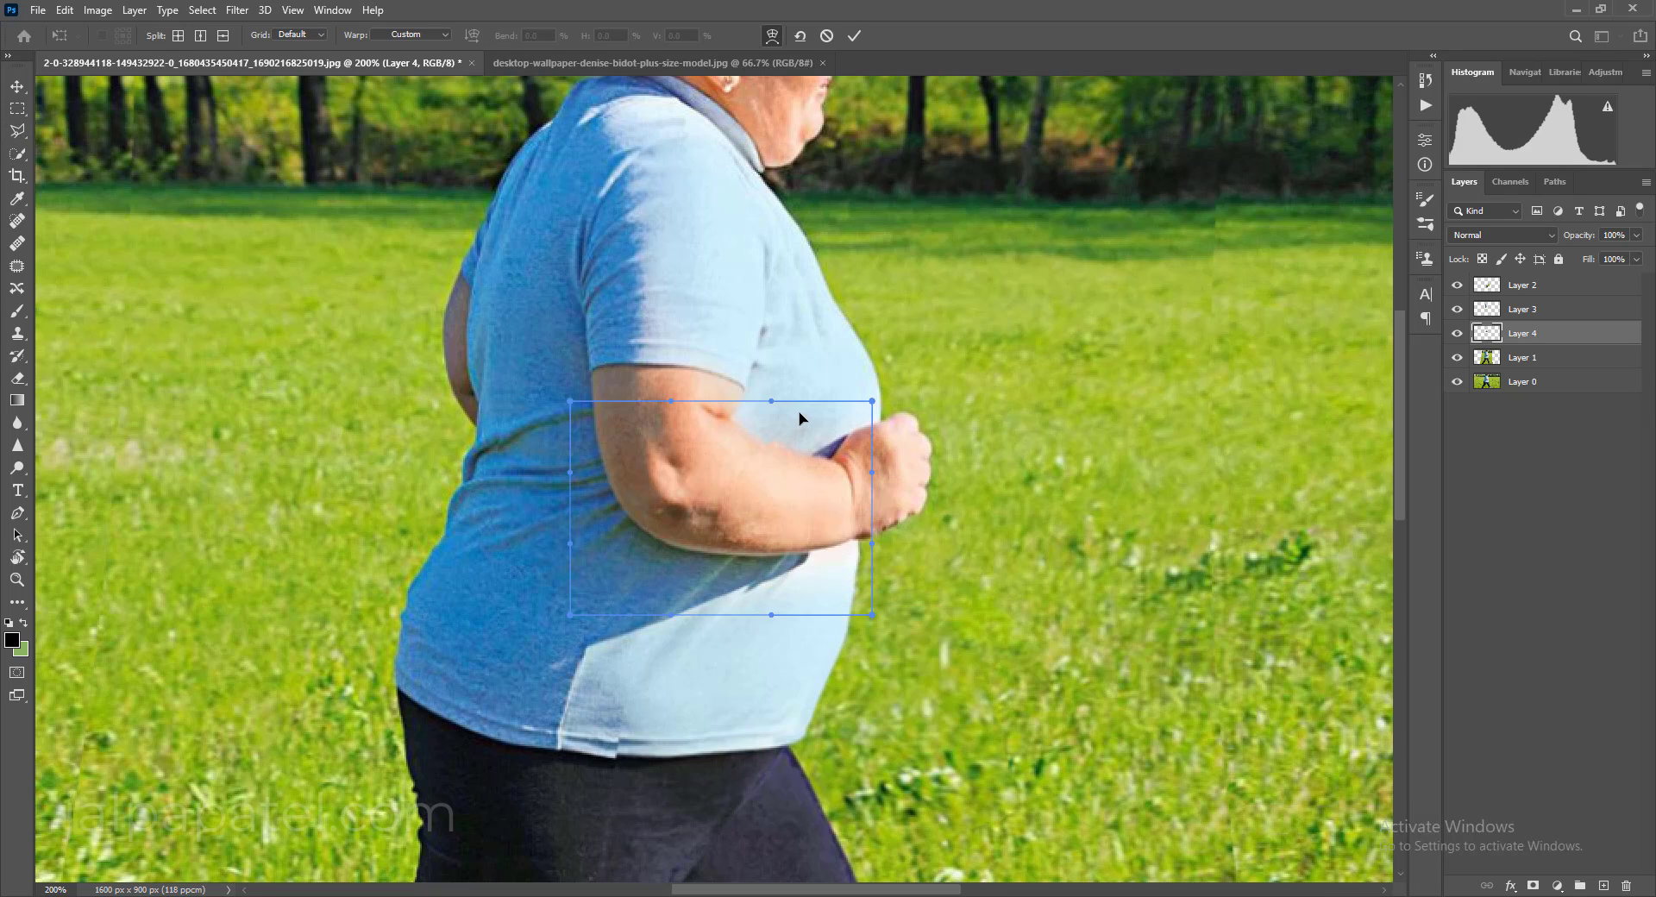
{"action": "left_click_drag", "start_coordinate": [800, 420], "coordinate": [794, 426]}
{"action": "left_click_drag", "start_coordinate": [673, 595], "coordinate": [673, 588]}
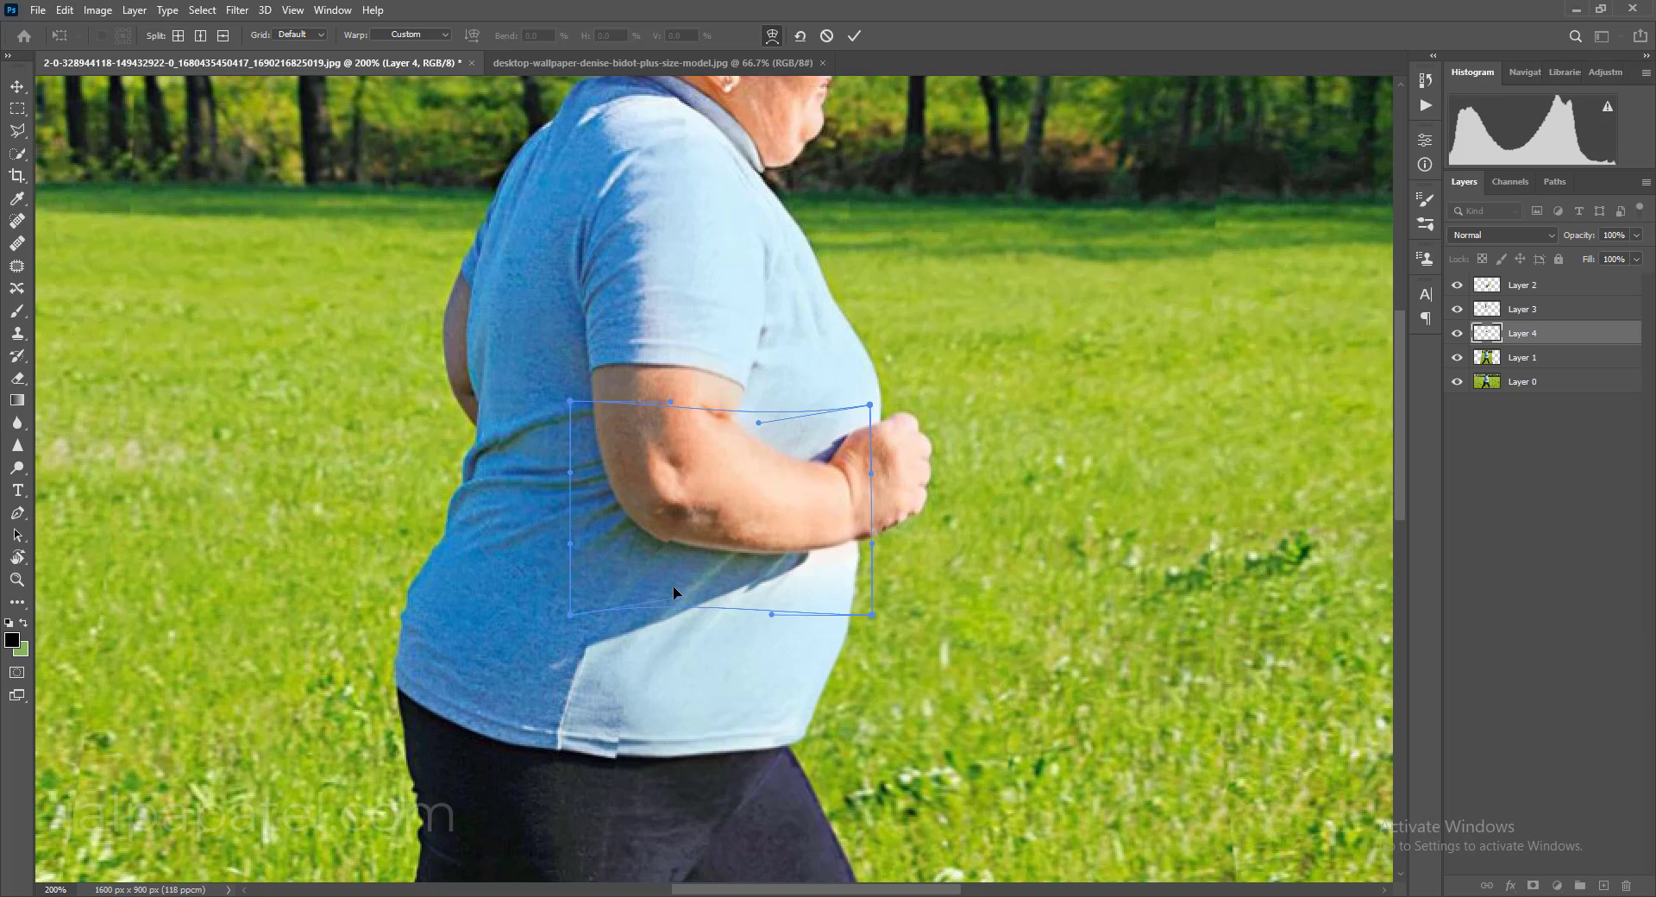
{"action": "left_click_drag", "start_coordinate": [795, 600], "coordinate": [792, 585]}
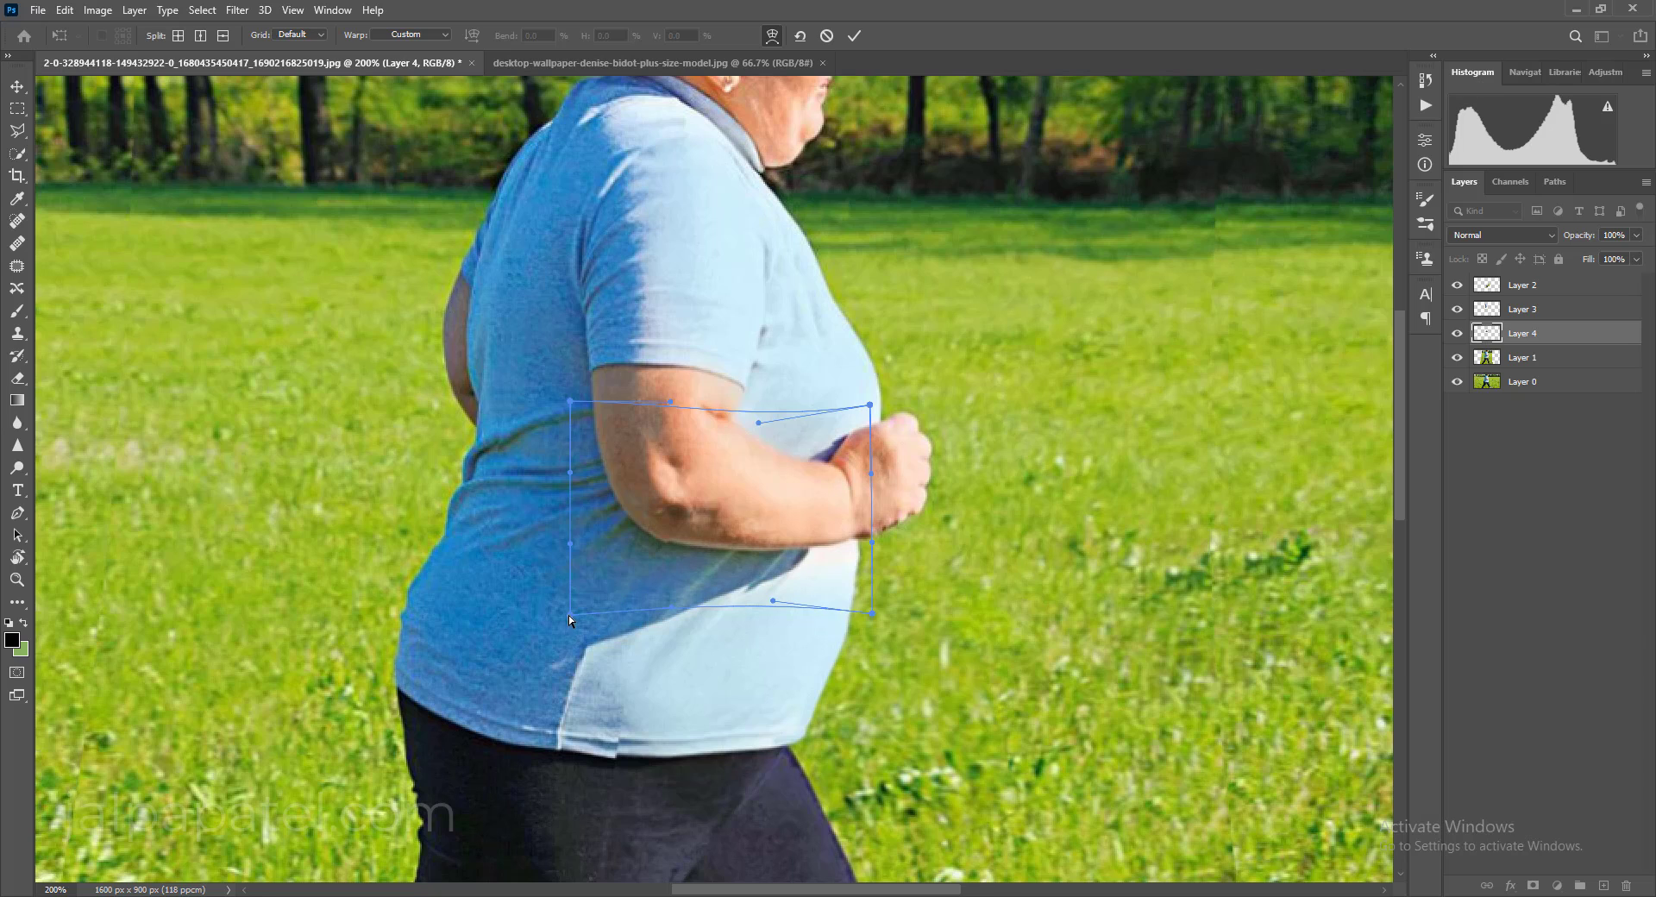
Extend the Layer 4 warp's rear lower corner downward, refine the edge near the inner elbow, and apply the warp
{"action": "left_click_drag", "start_coordinate": [569, 614], "coordinate": [571, 634]}
{"action": "left_click_drag", "start_coordinate": [814, 413], "coordinate": [812, 419]}
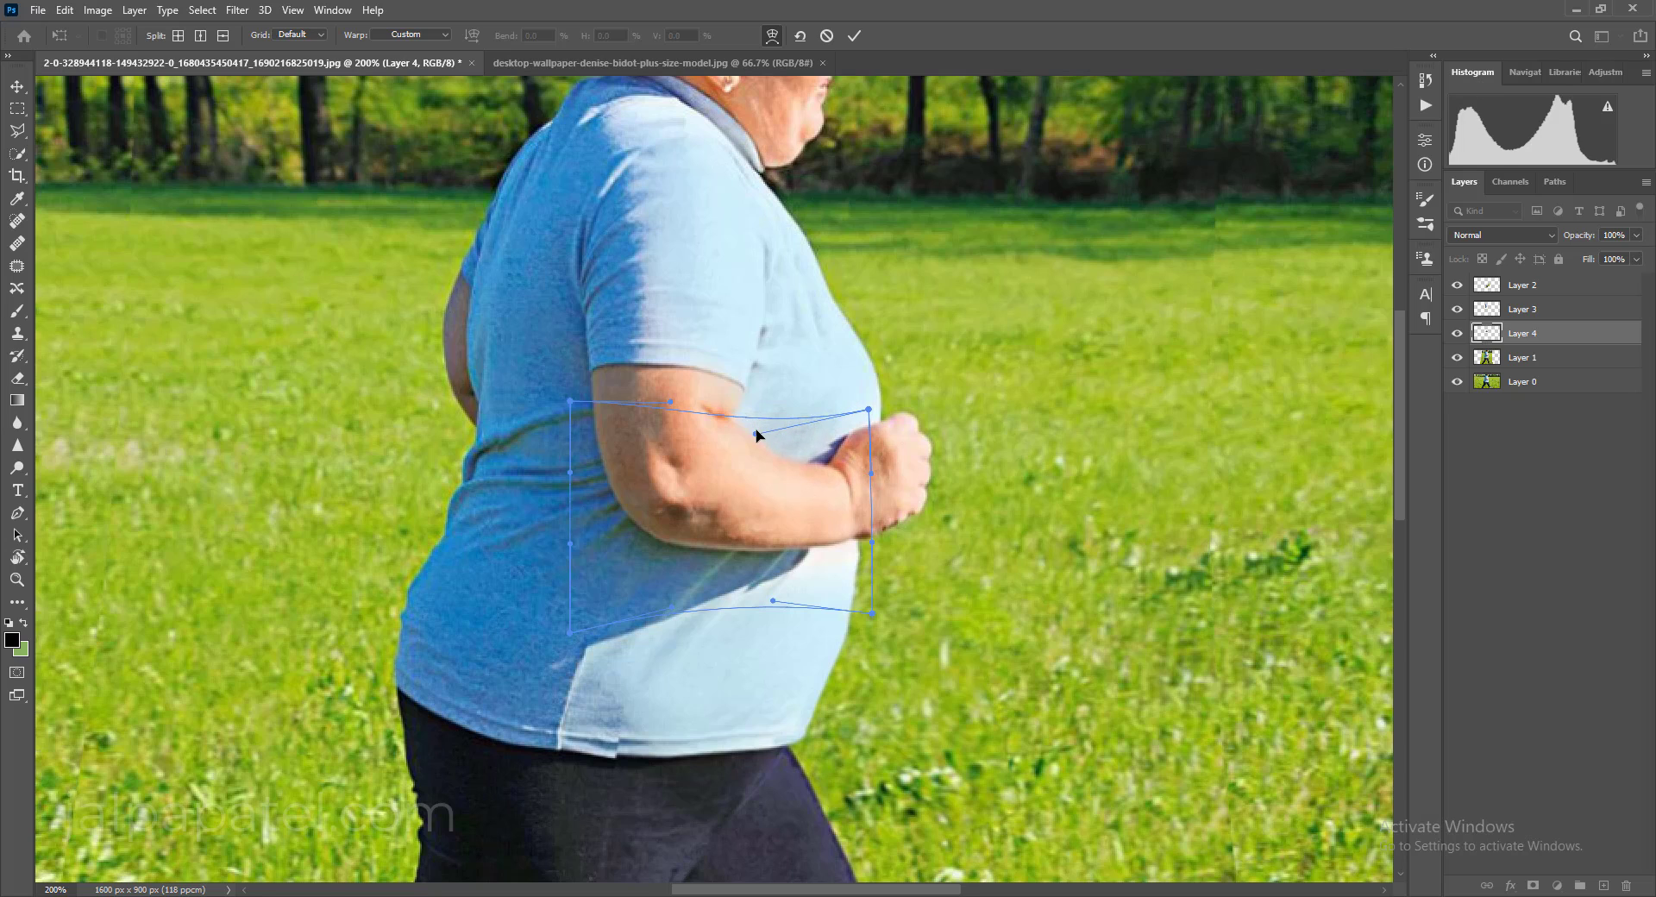
{"action": "left_click_drag", "start_coordinate": [755, 434], "coordinate": [745, 435]}
{"action": "left_click_drag", "start_coordinate": [746, 433], "coordinate": [750, 424]}
{"action": "key", "text": "Return"}
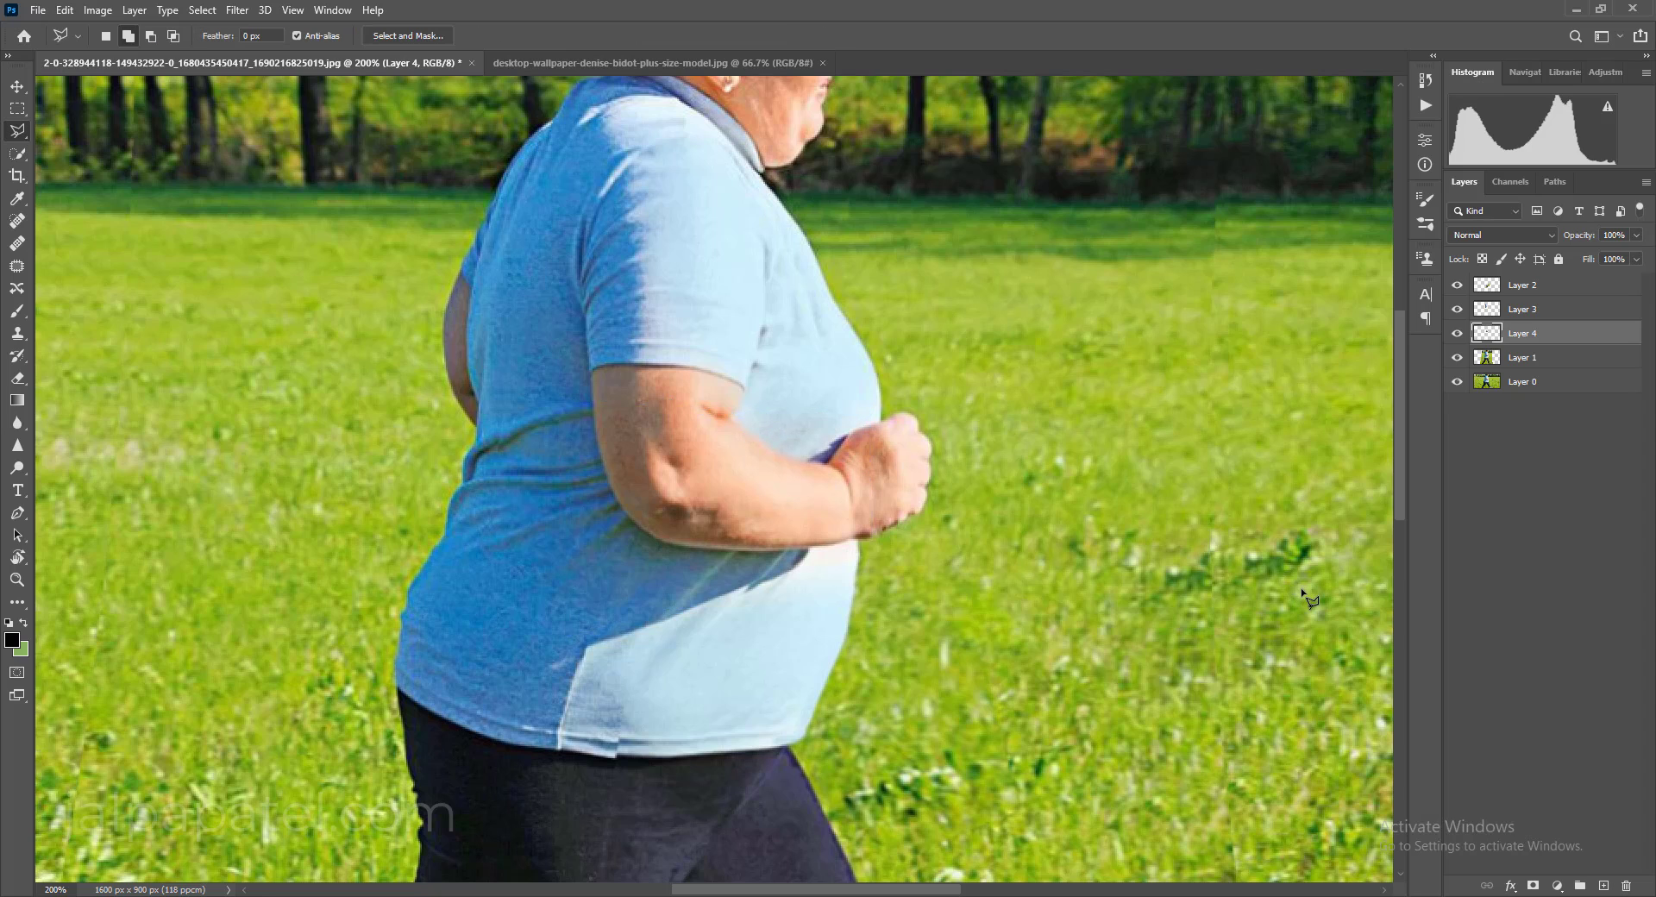
{"action": "left_click_drag", "start_coordinate": [807, 343], "coordinate": [772, 538]}
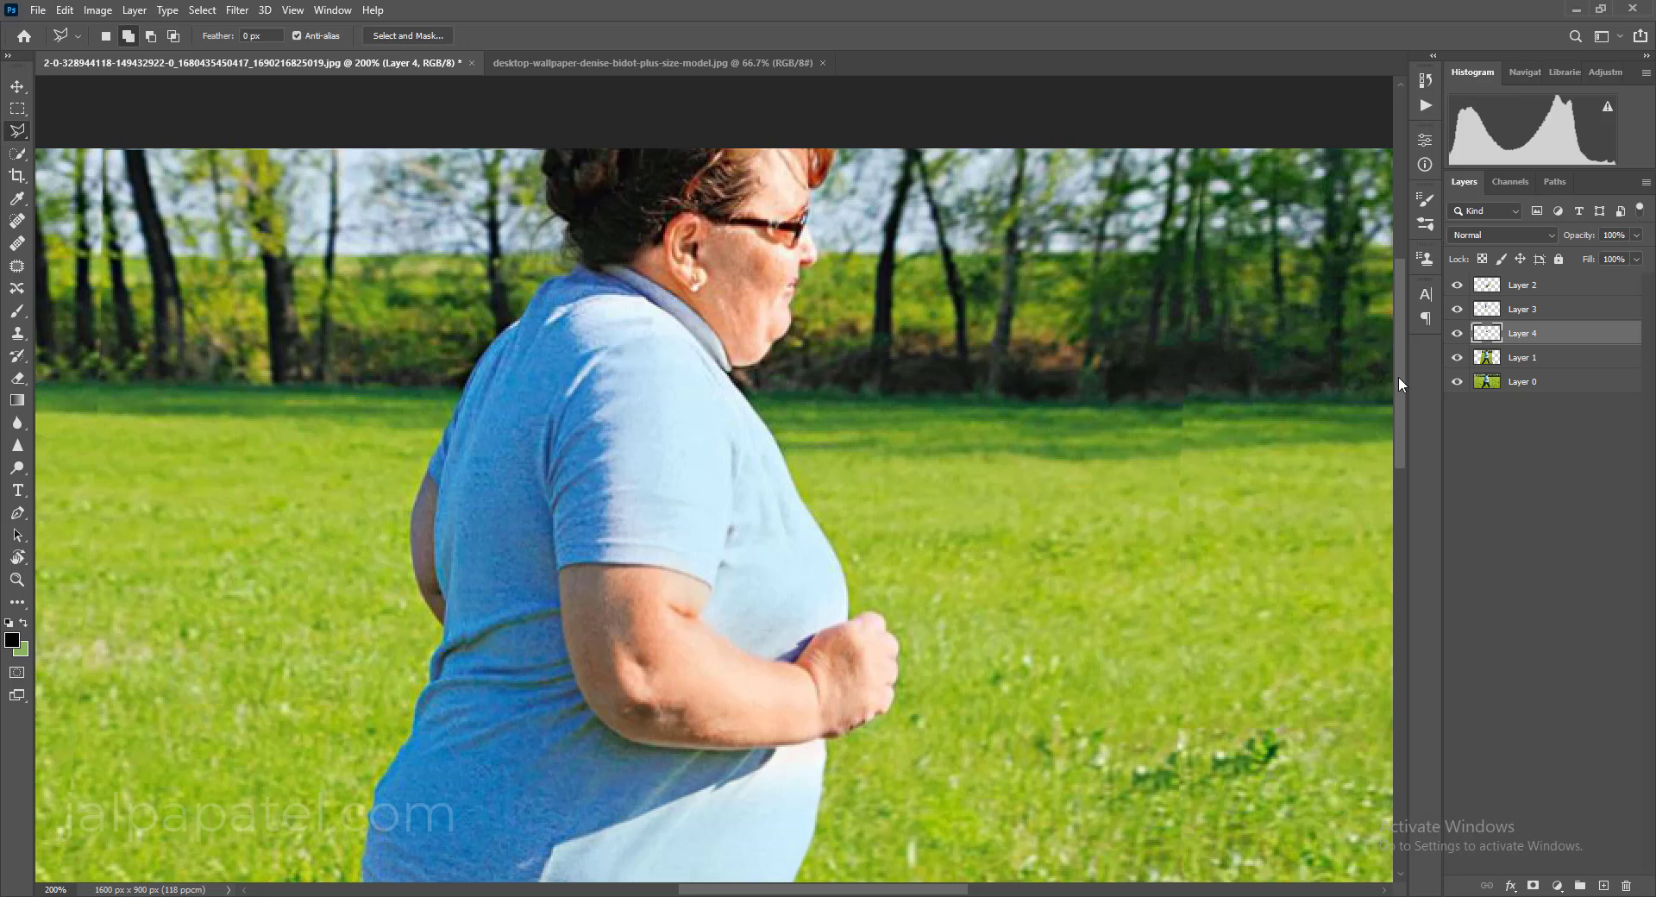
Select the chin, jaw and front of the collar on Layer 1 with the Polygonal Lasso
{"action": "left_click", "coordinate": [1491, 358]}
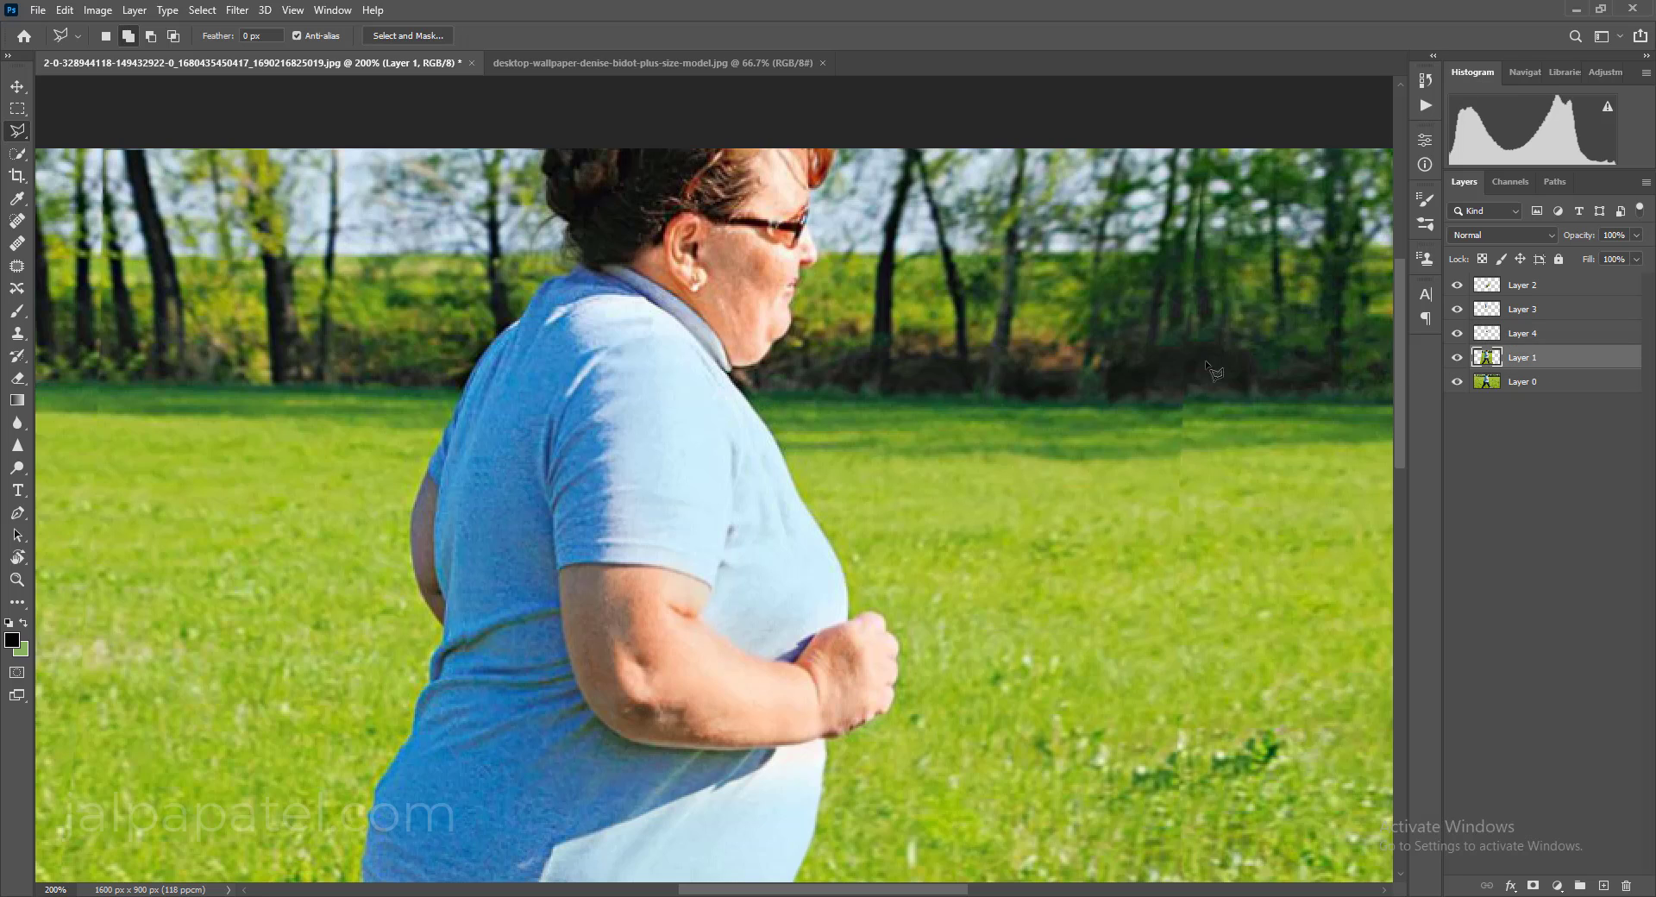
{"action": "left_click", "coordinate": [731, 423]}
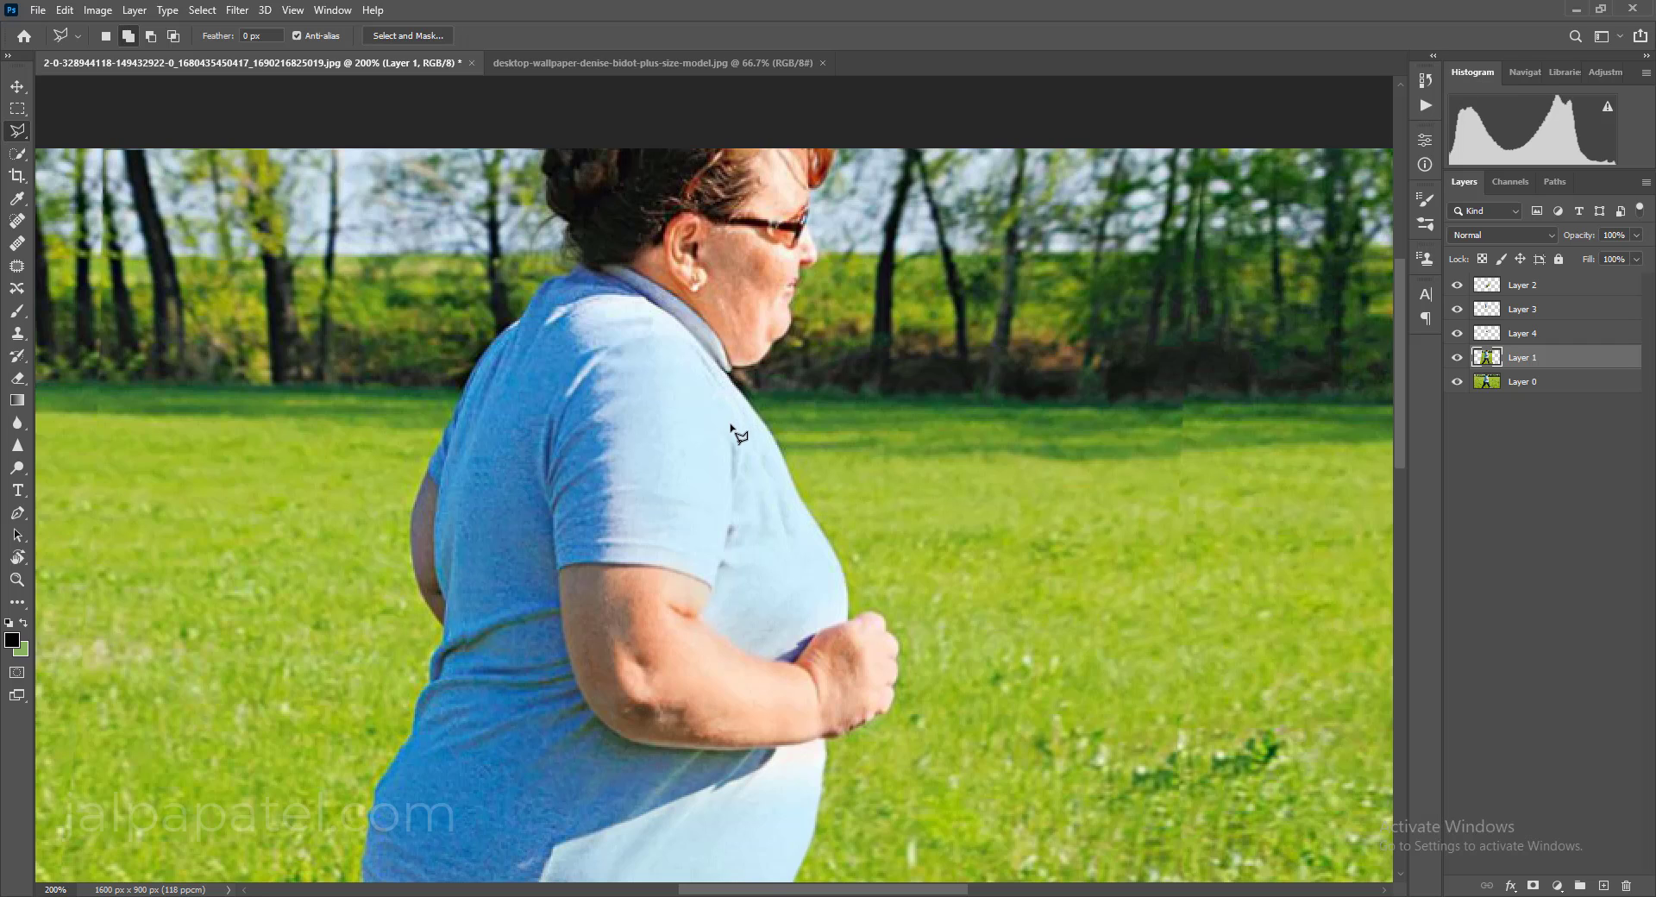
{"action": "left_click", "coordinate": [781, 315]}
{"action": "left_click", "coordinate": [771, 278]}
{"action": "left_click", "coordinate": [712, 278]}
{"action": "left_click", "coordinate": [665, 312]}
{"action": "left_click", "coordinate": [732, 422]}
Copy the selected chin and neck area to a new layer, warp it upward to tighten the chin, and apply the warp
{"action": "key", "text": "ctrl+j"}
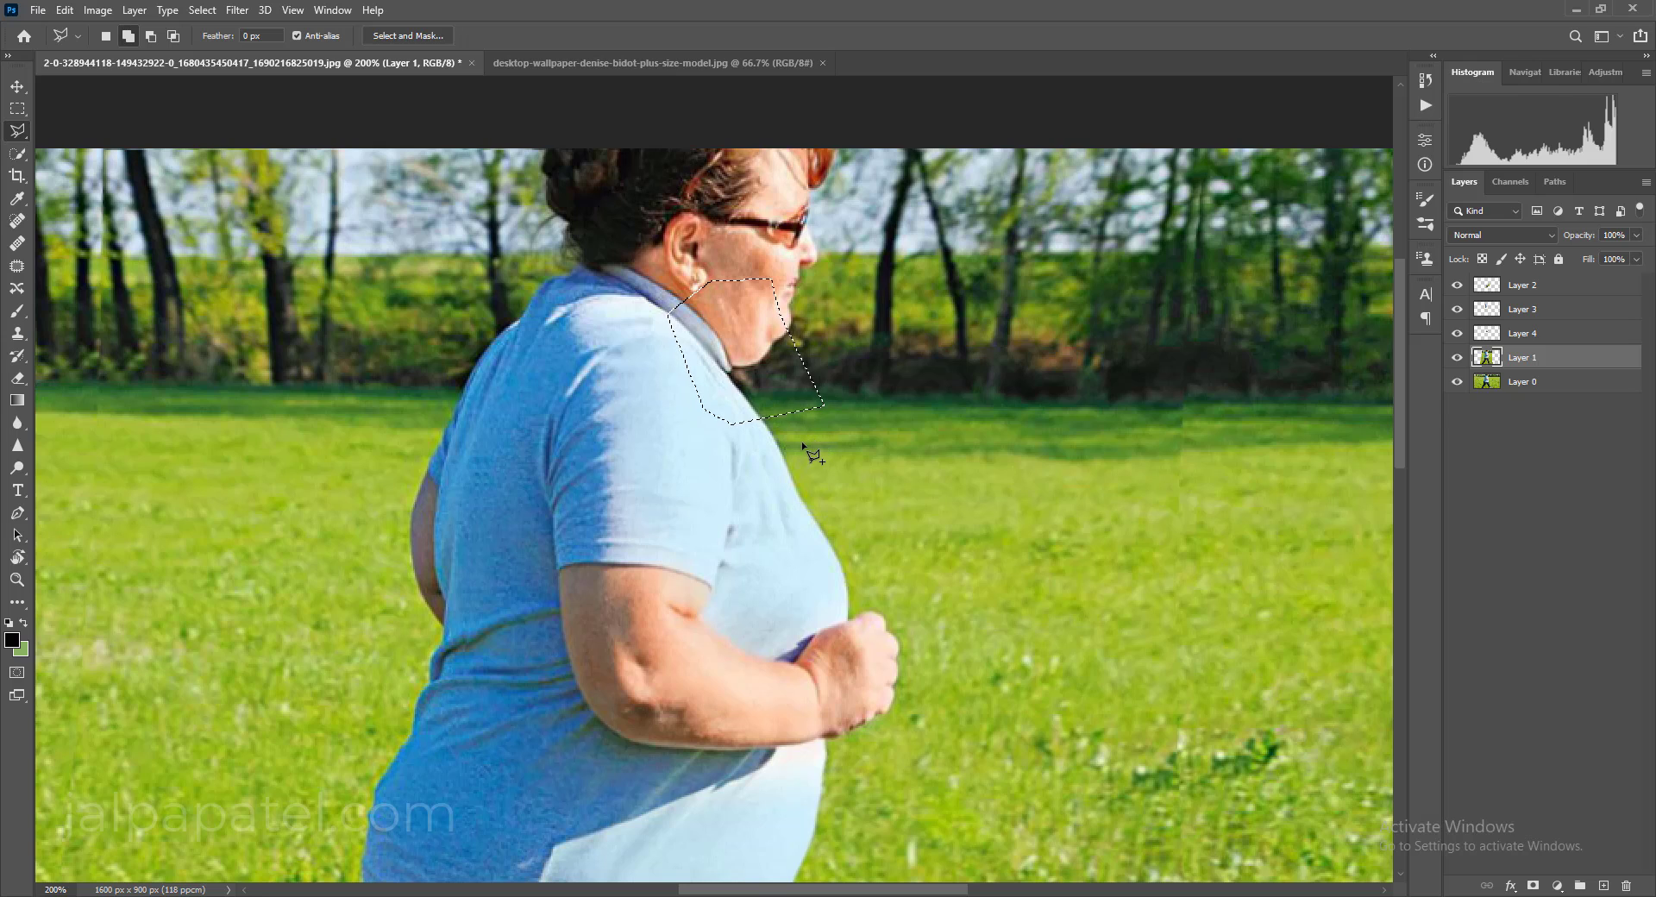
{"action": "key", "text": "ctrl+t"}
{"action": "right_click", "coordinate": [744, 367]}
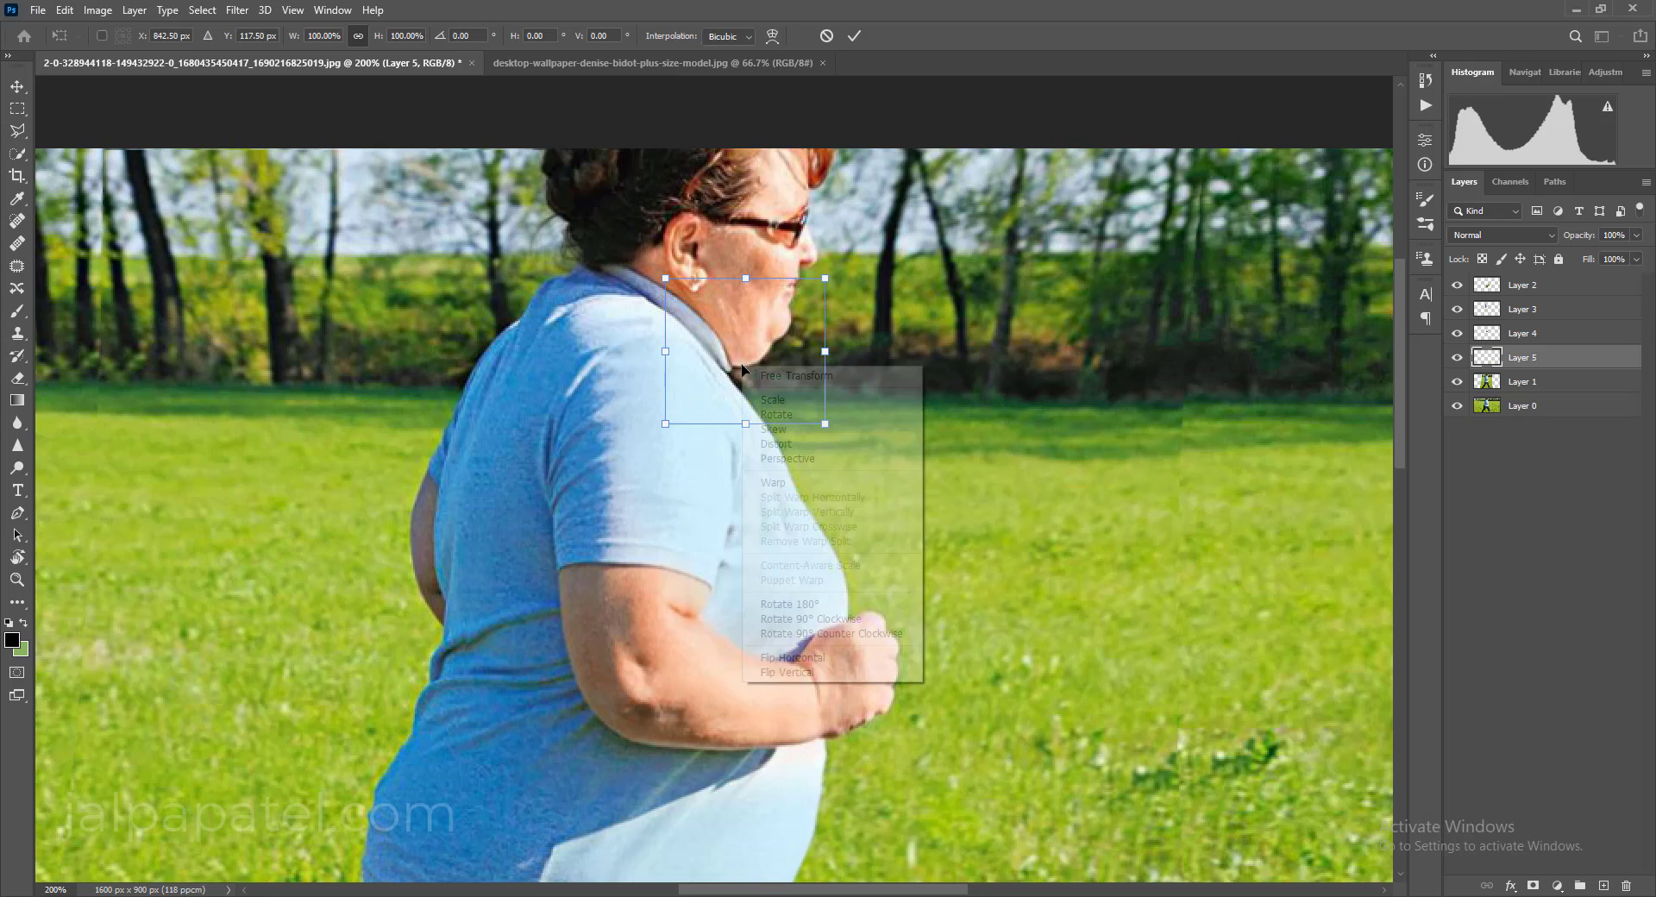
{"action": "left_click", "coordinate": [770, 484]}
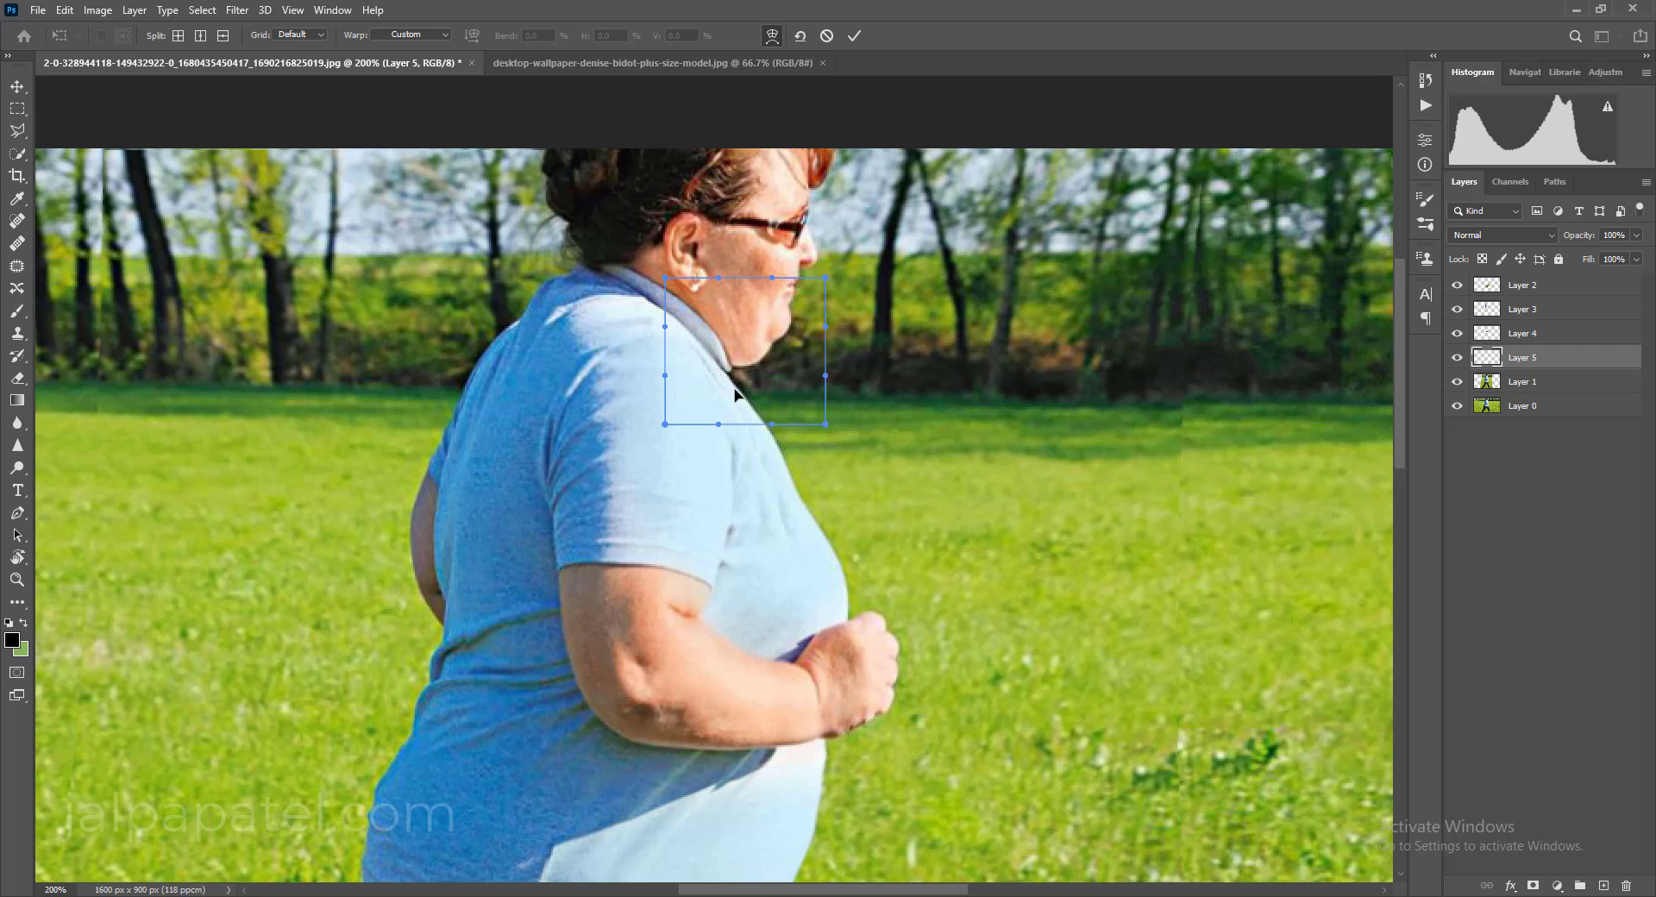
{"action": "left_click_drag", "start_coordinate": [731, 388], "coordinate": [728, 377]}
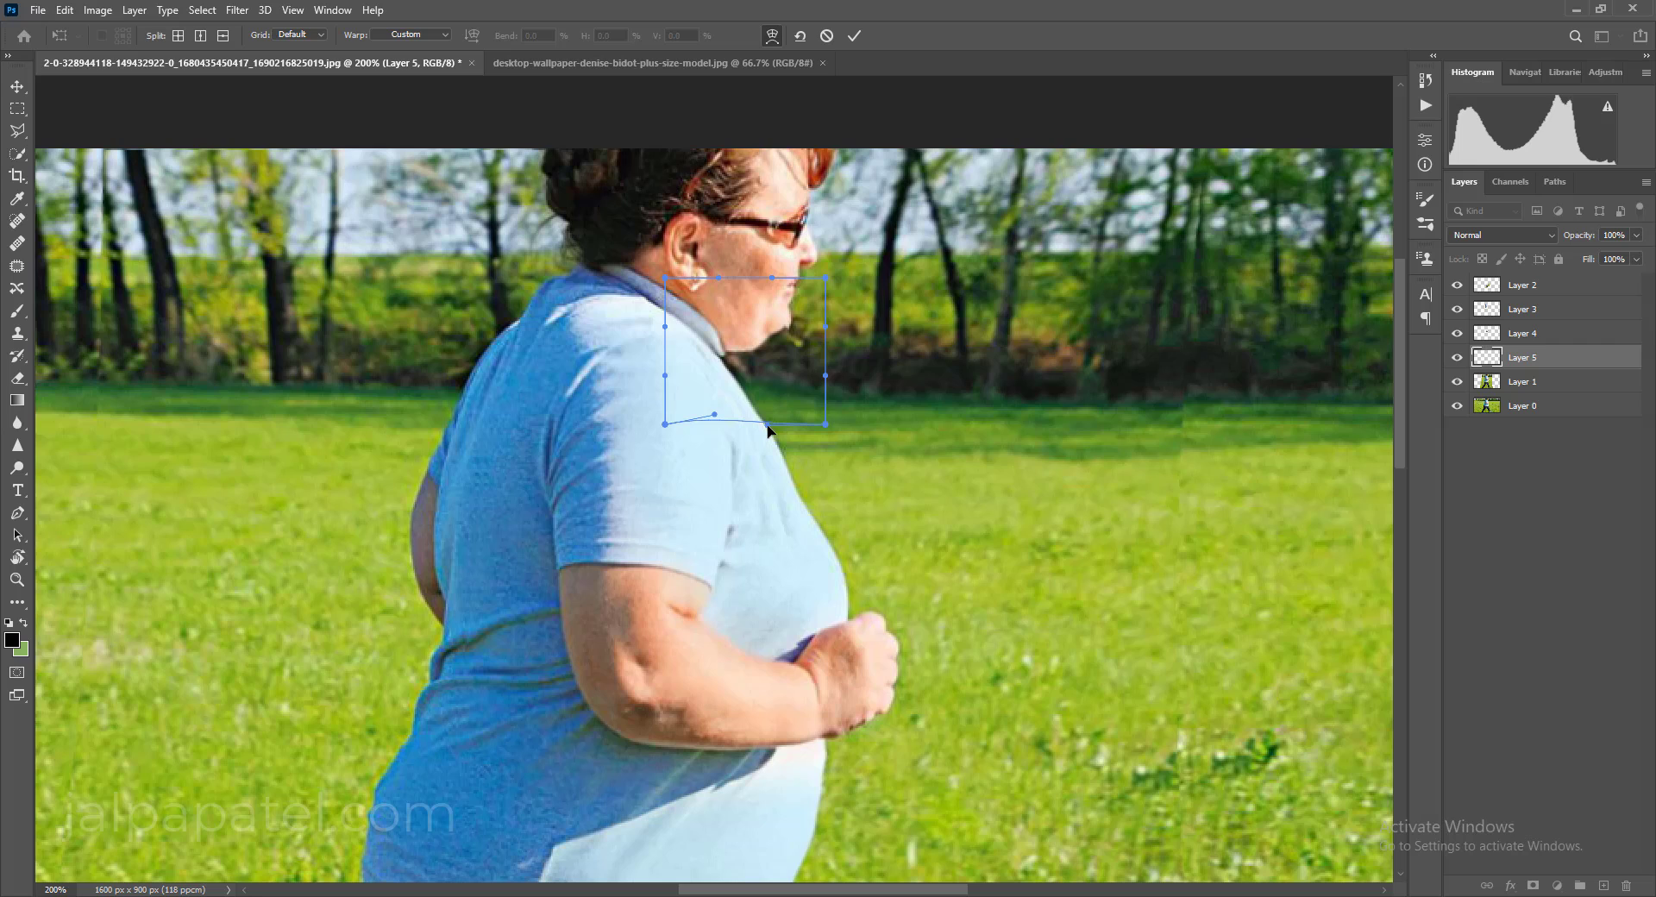
{"action": "key", "text": "Return"}
{"action": "key", "text": "l"}
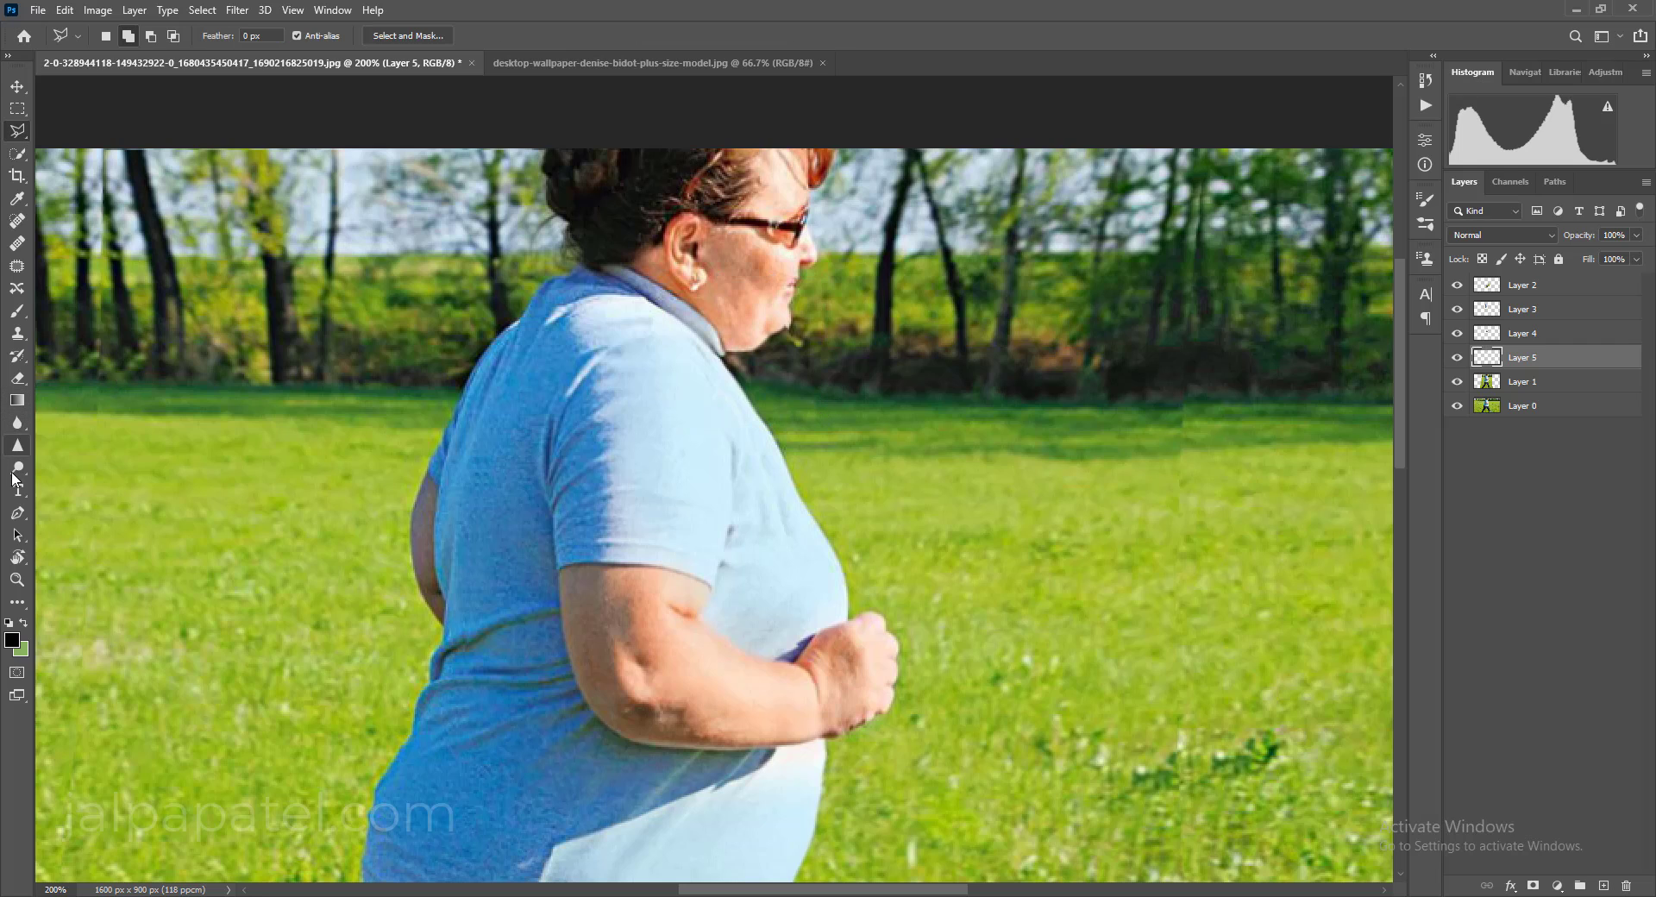
Warp Layer 5 once more, nudging the underside of the chin slightly upward near the collar, and apply it
{"action": "left_click", "coordinate": [24, 378]}
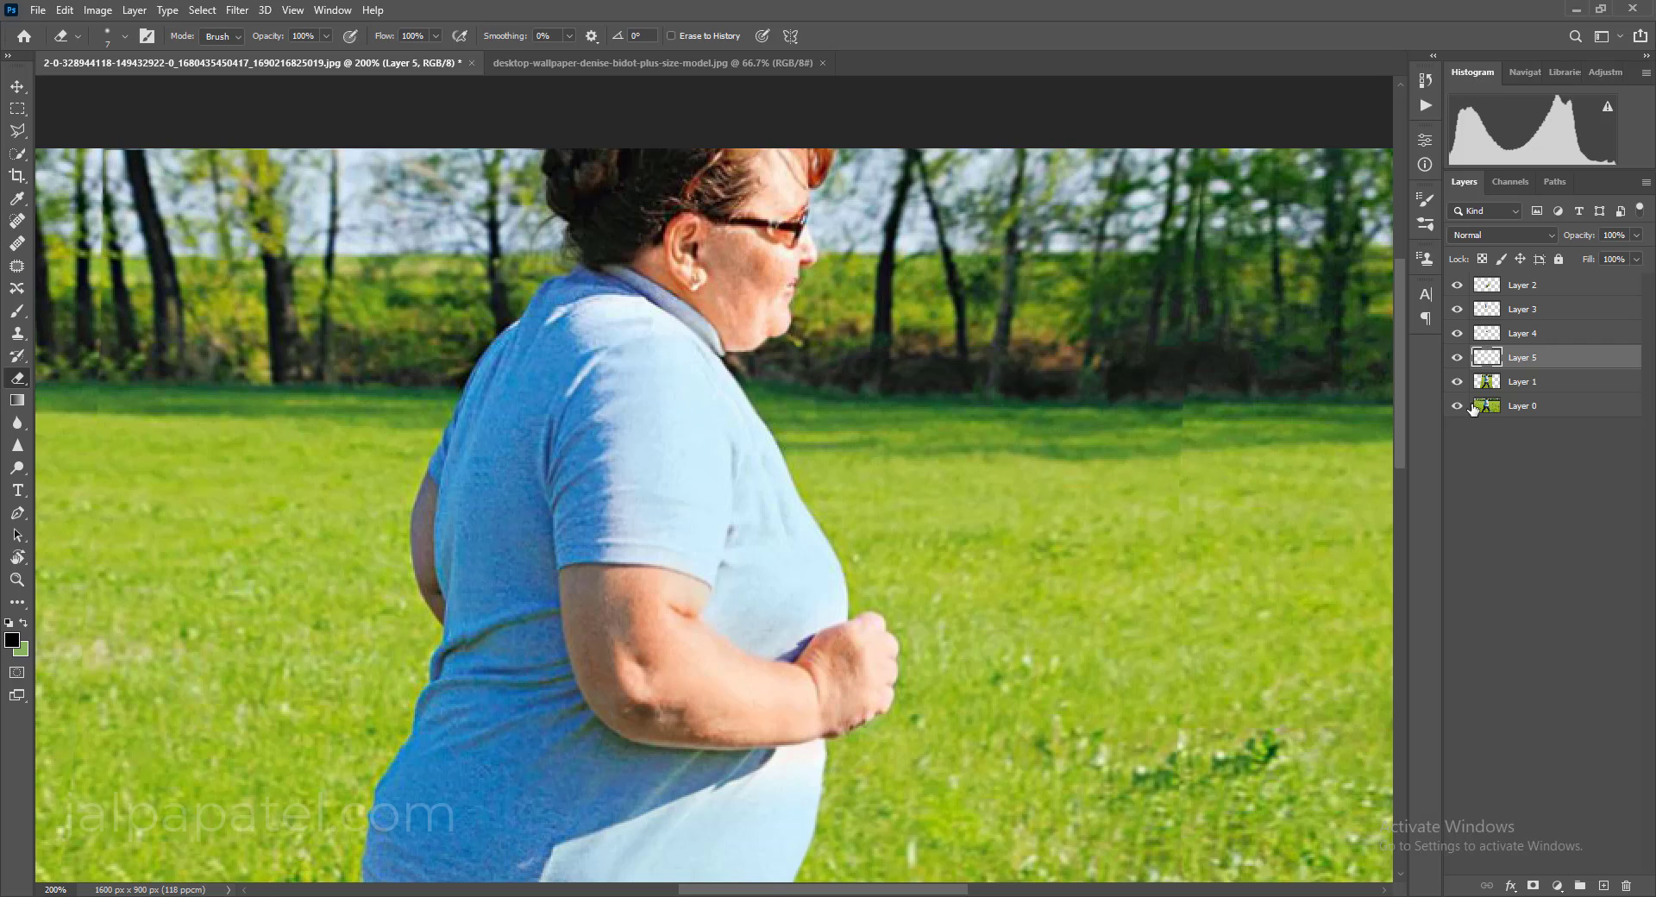
{"action": "key", "text": "ctrl+t"}
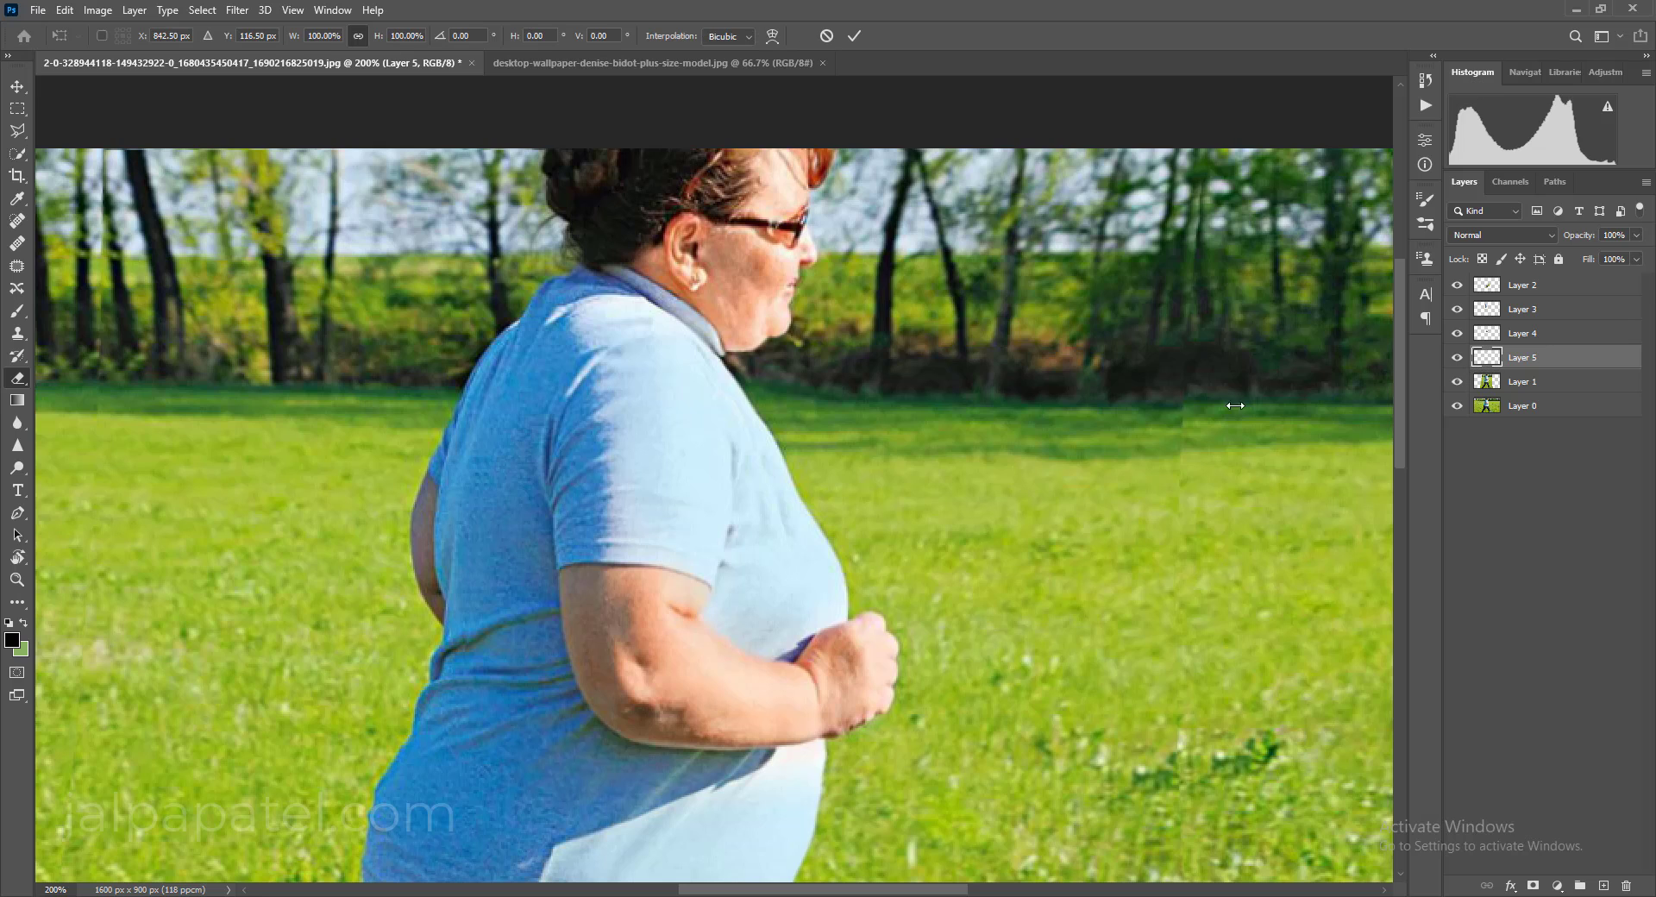
{"action": "right_click", "coordinate": [739, 359]}
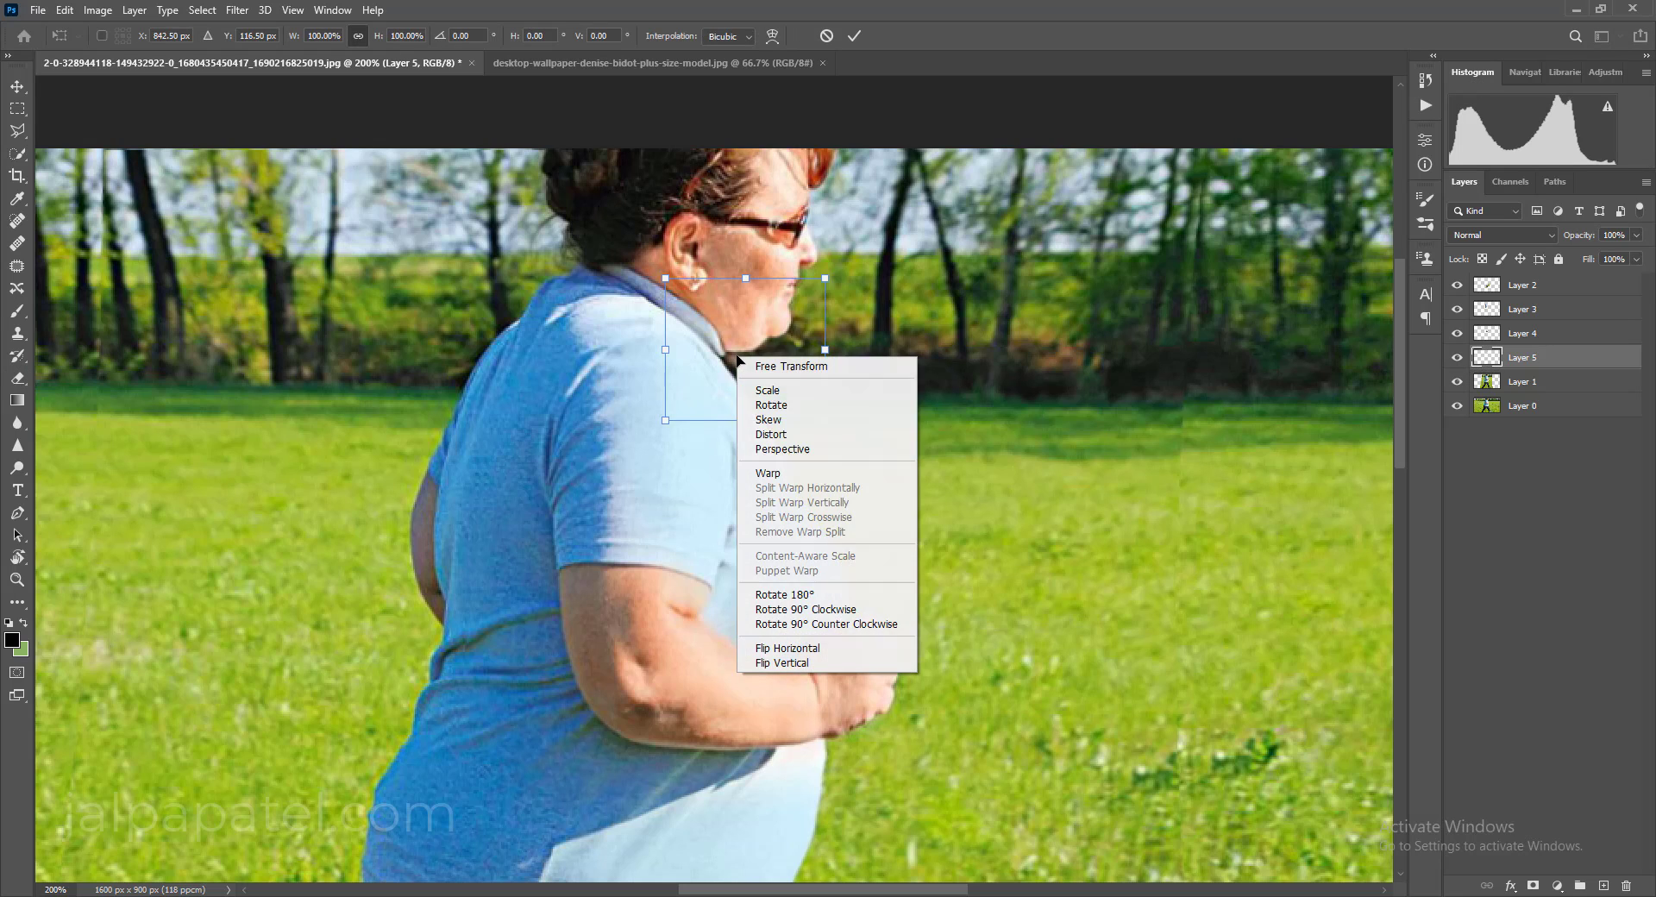
{"action": "left_click", "coordinate": [767, 473]}
{"action": "left_click_drag", "start_coordinate": [732, 367], "coordinate": [727, 363]}
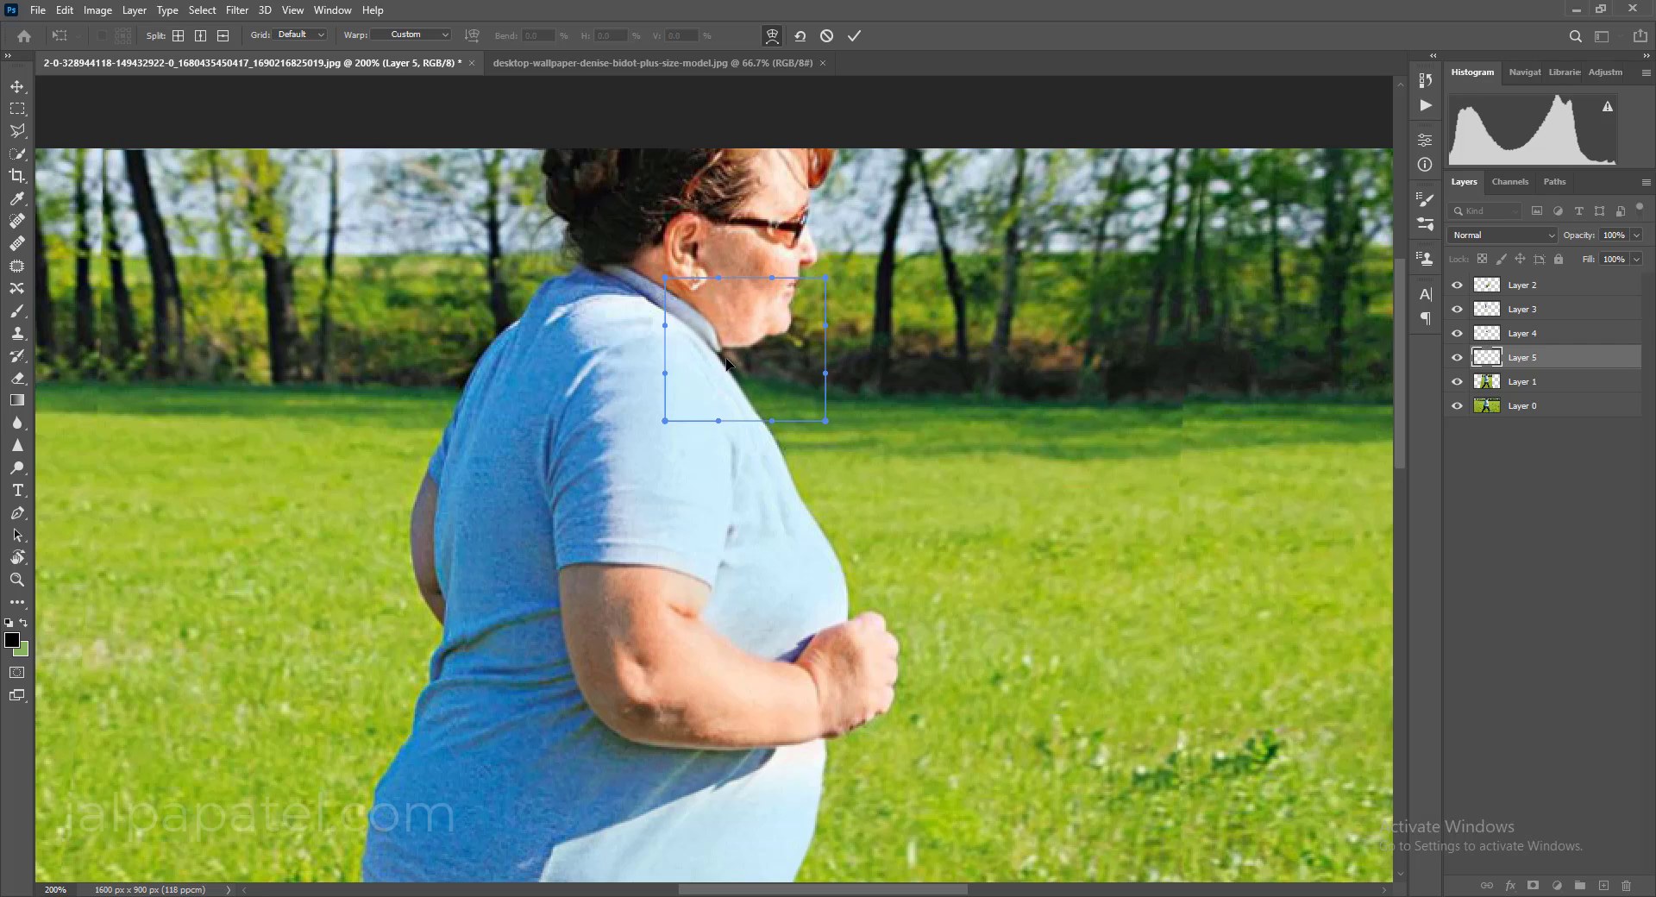
{"action": "key", "text": "Return"}
{"action": "key", "text": "e"}
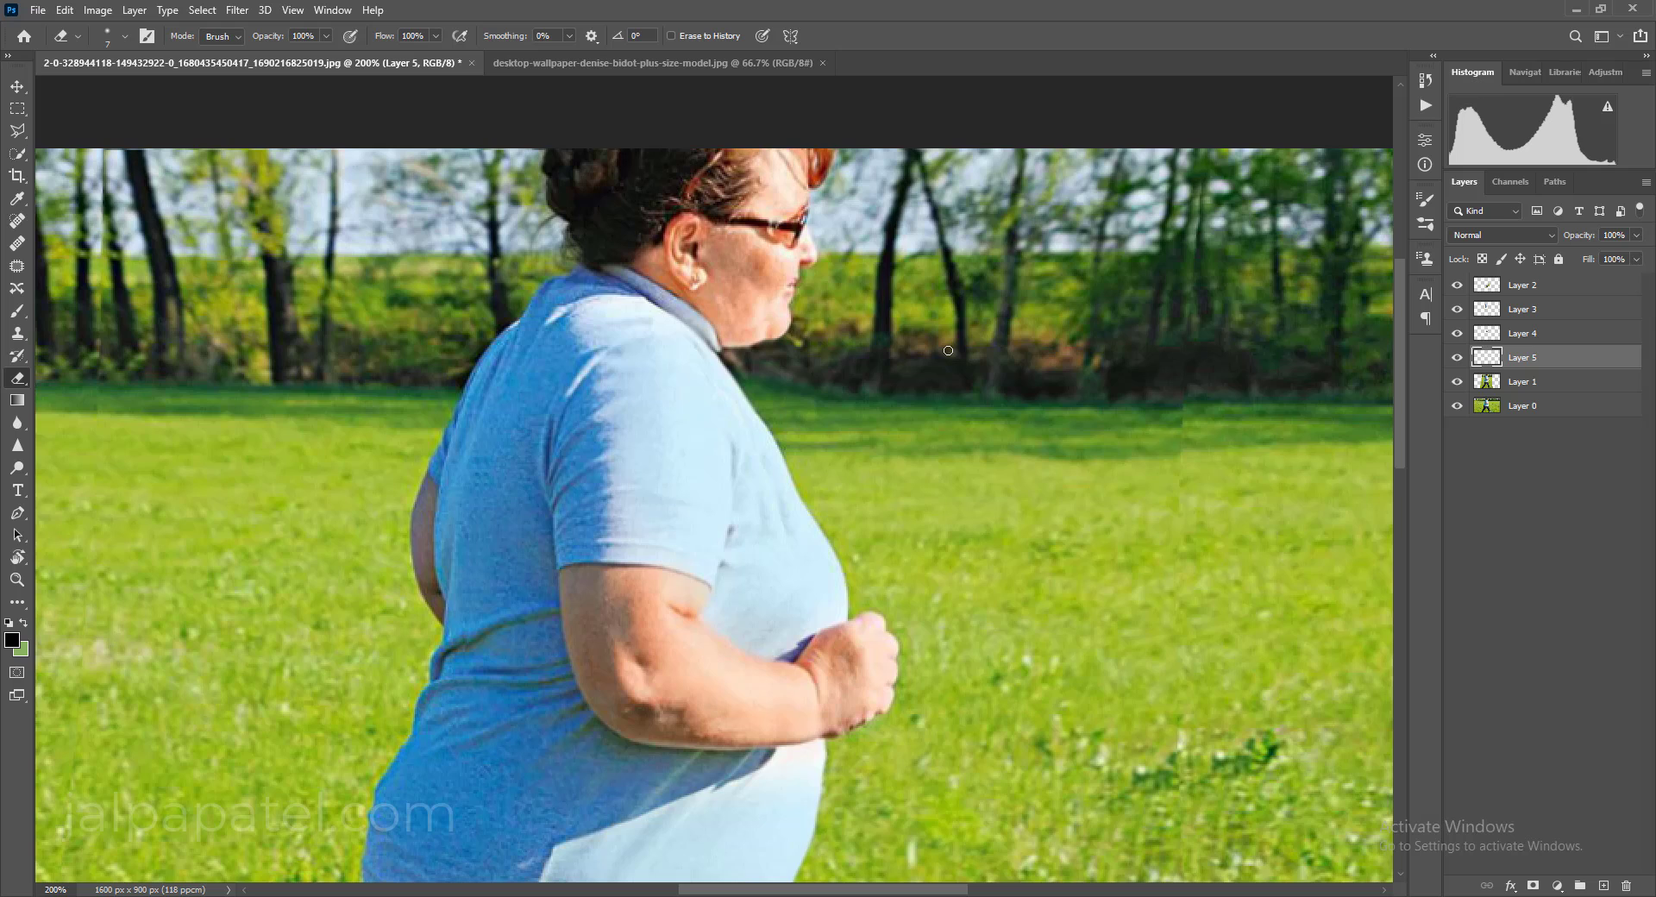
Select the front of the torso with the fist on Layer 1, from below the chin to the shirt hem, and copy it to a new layer
{"action": "key", "text": "ctrl+minus"}
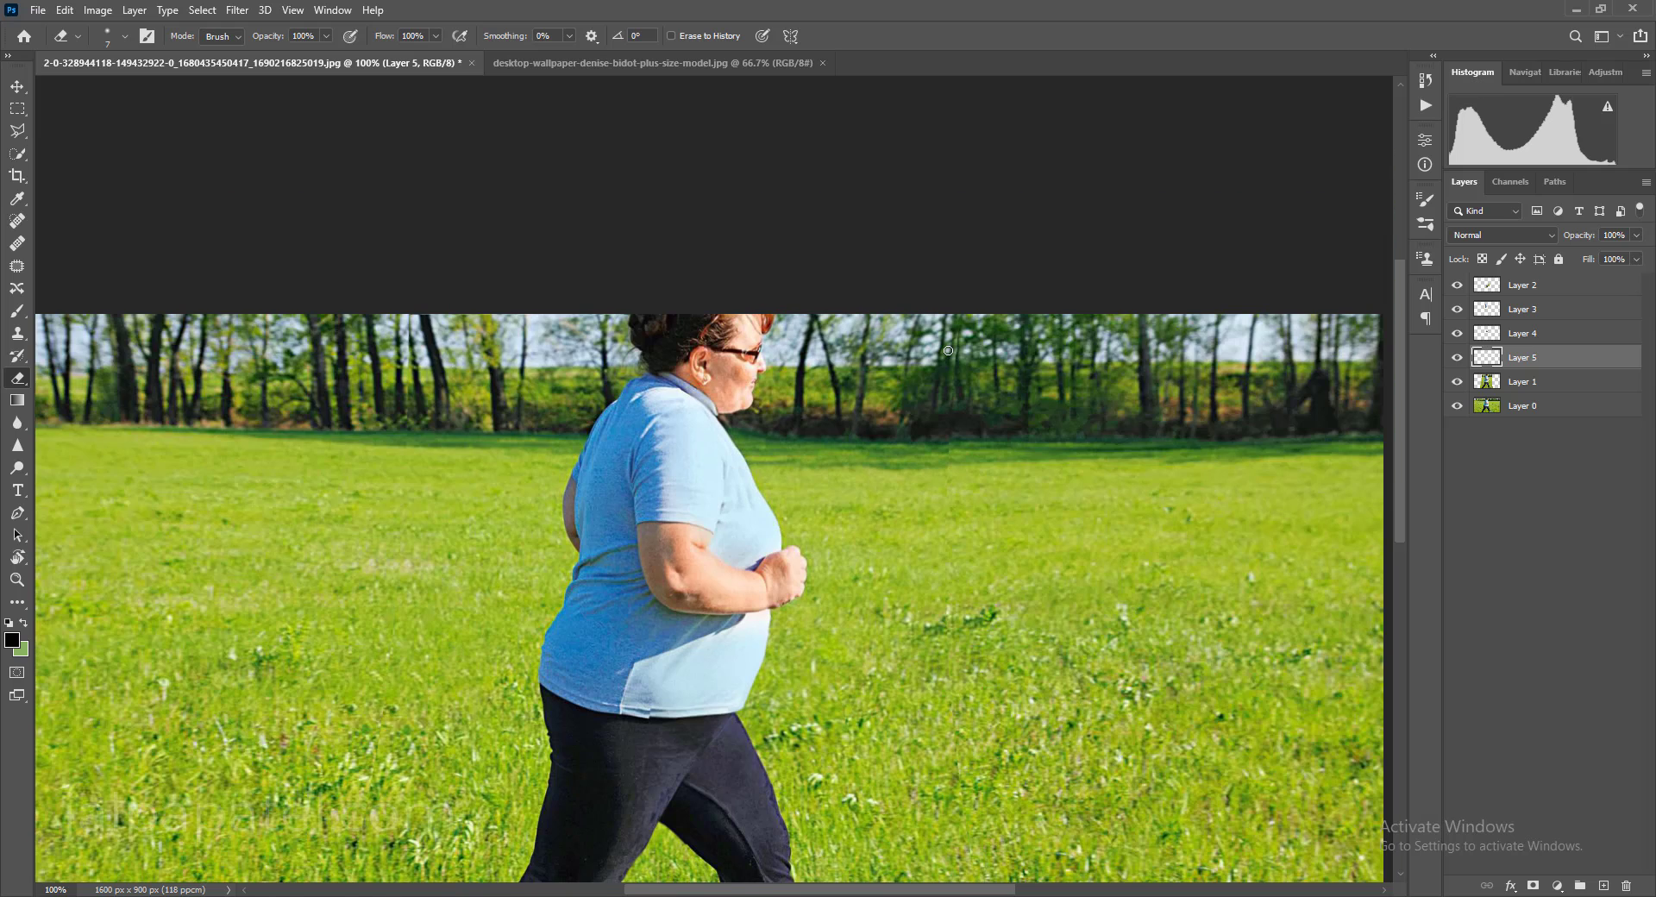
{"action": "key", "text": "ctrl+minus"}
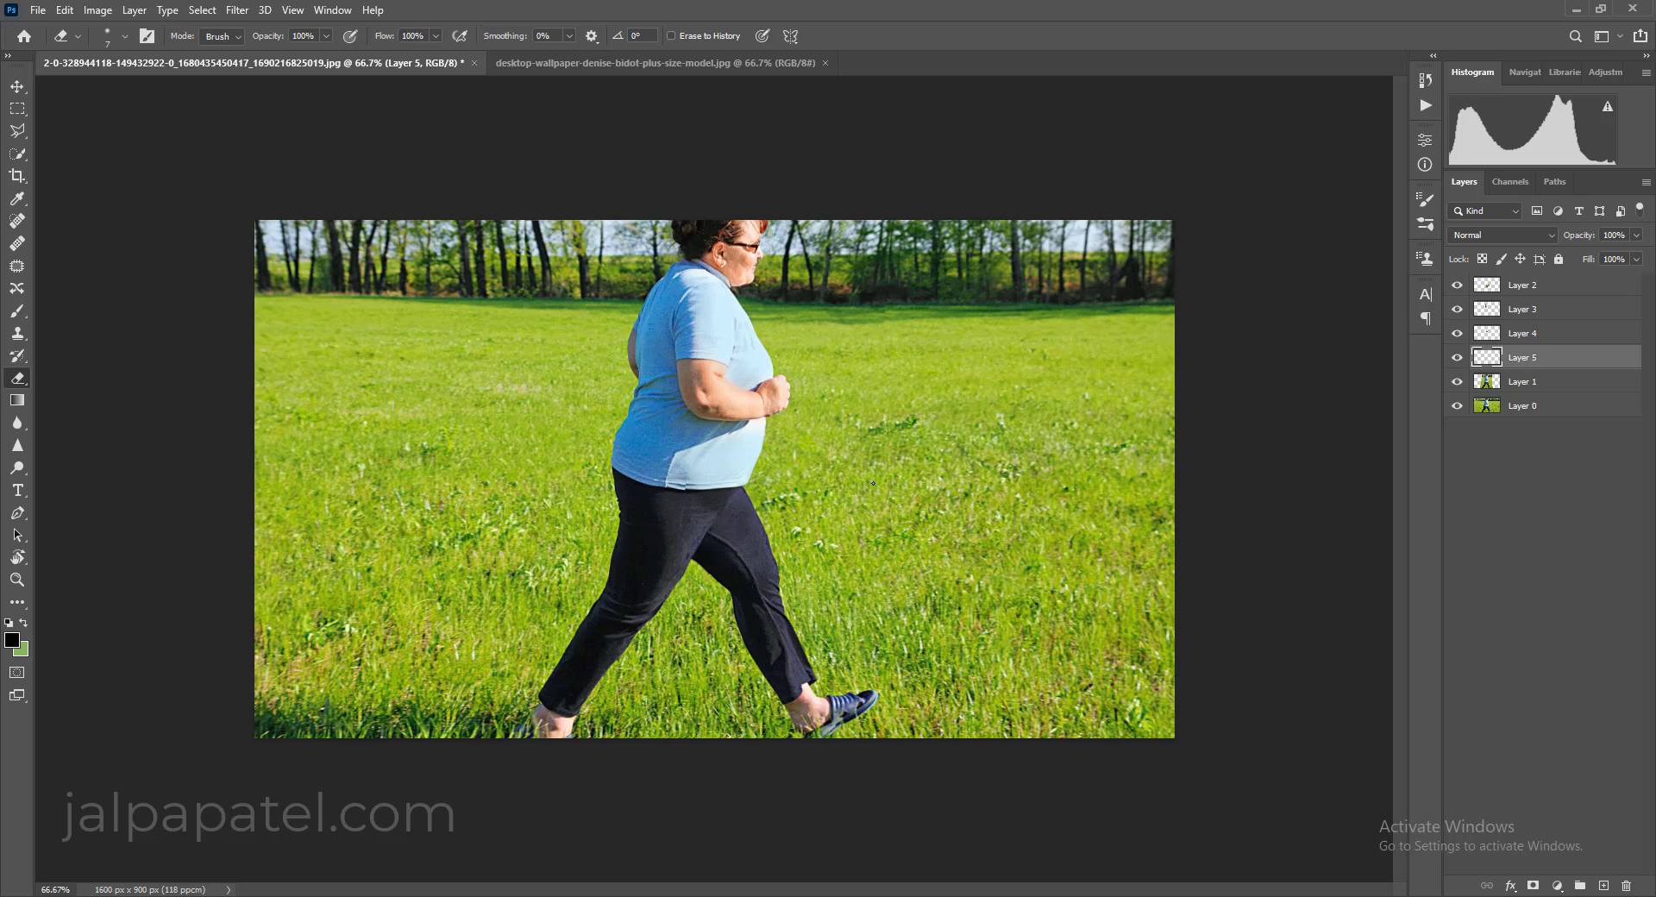
{"action": "left_click", "coordinate": [1497, 384]}
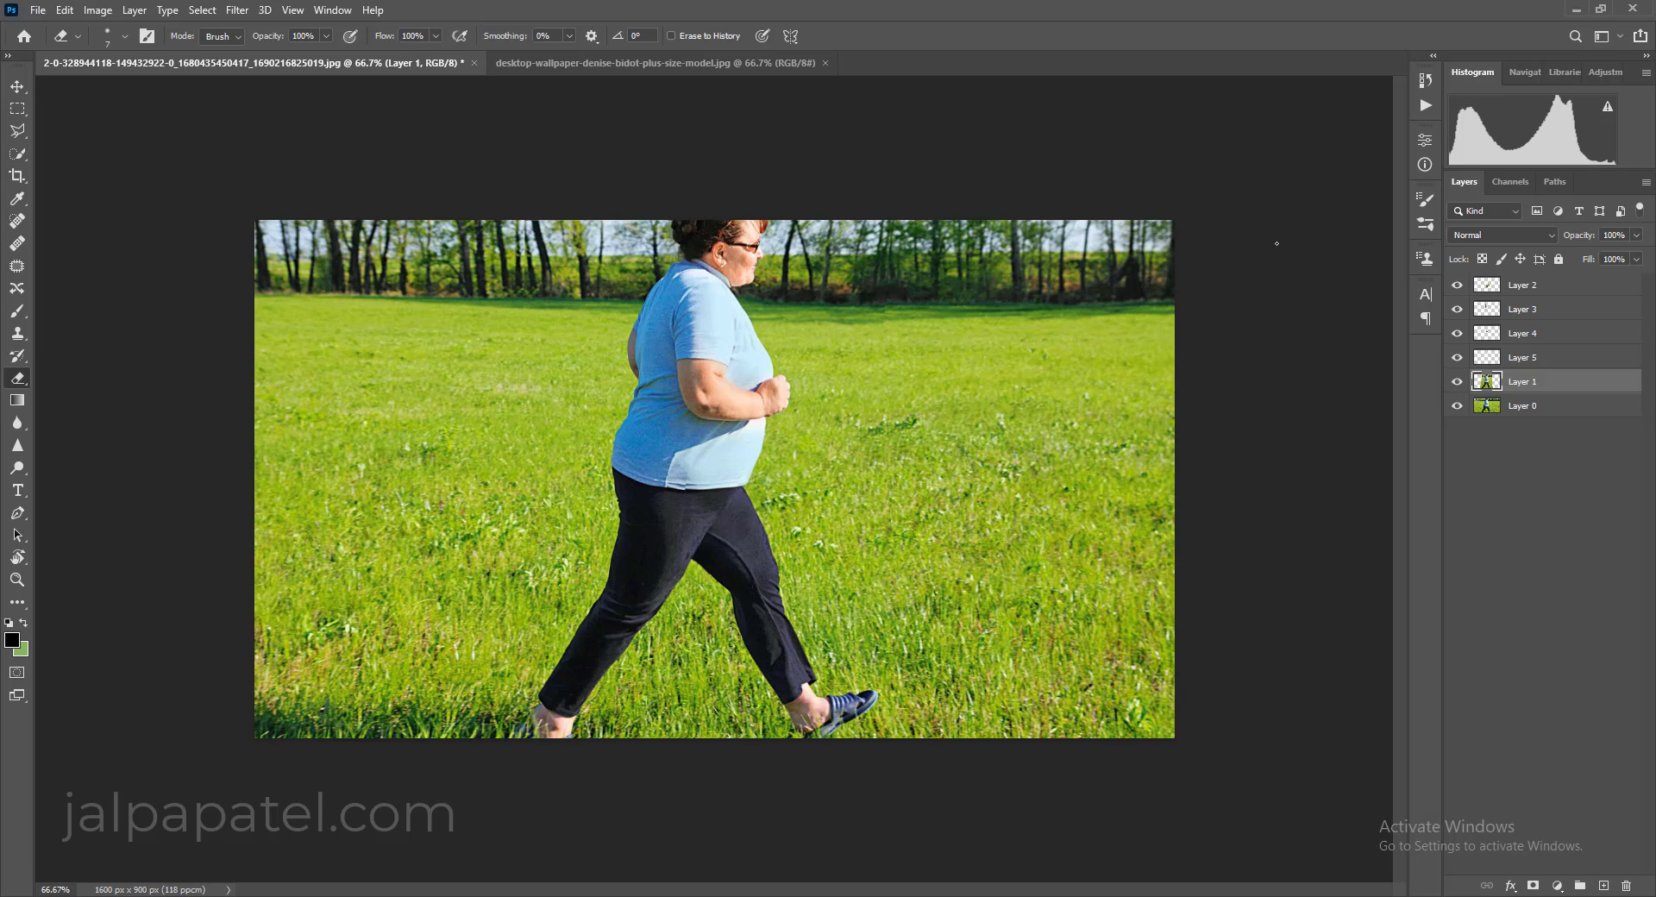
{"action": "key", "text": "ctrl+plus"}
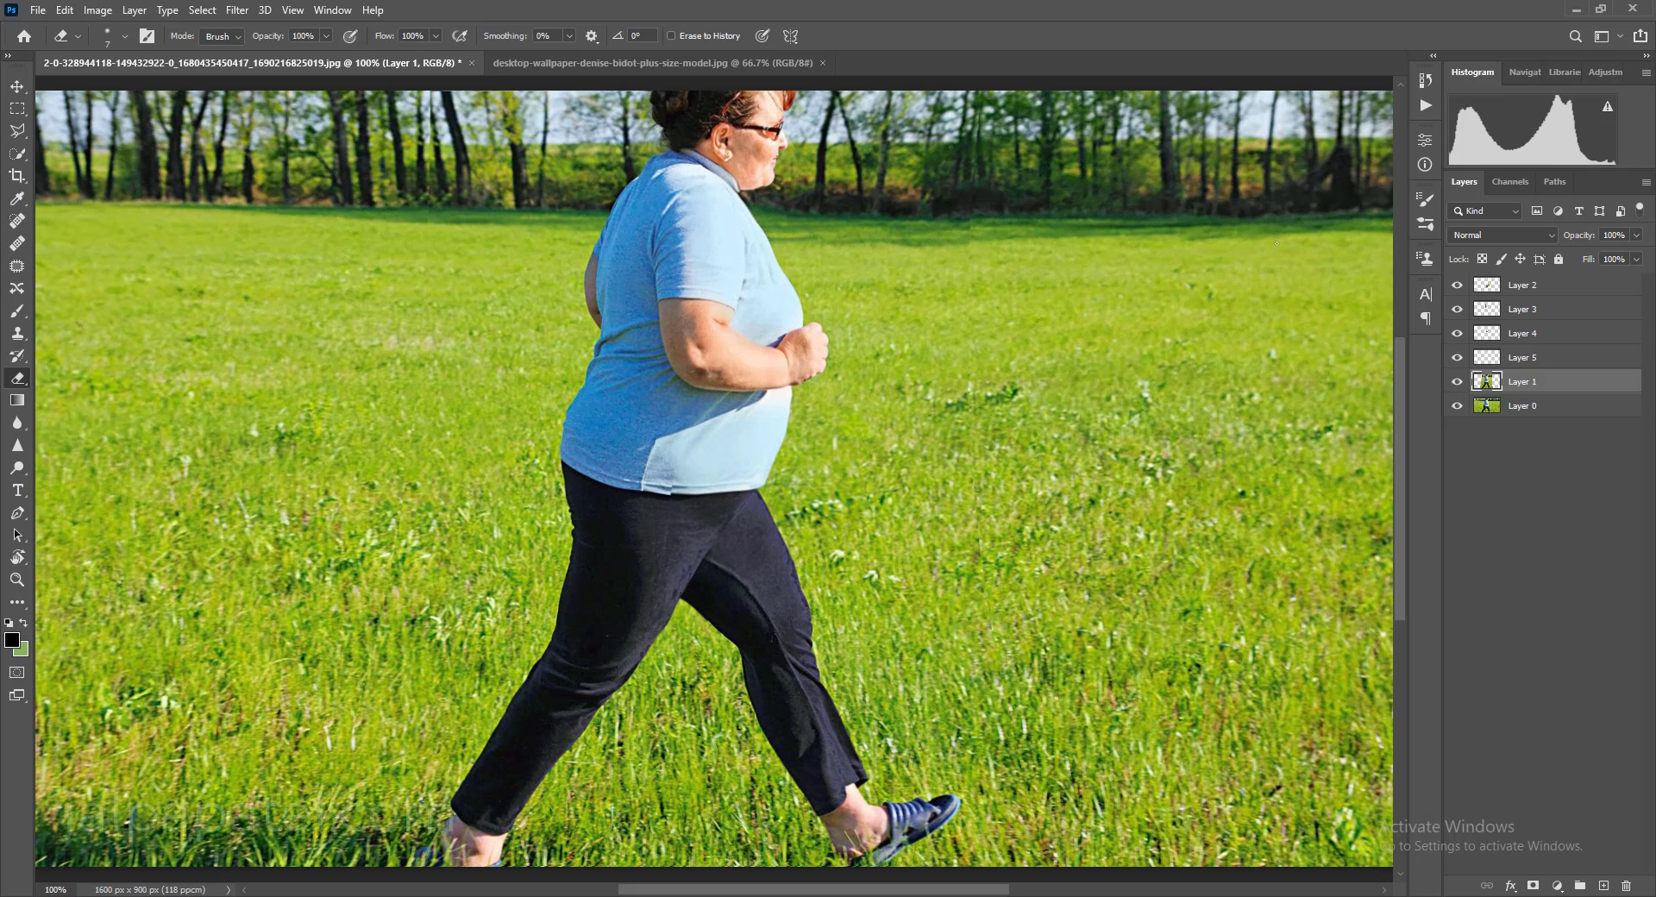
{"action": "left_click", "coordinate": [21, 132]}
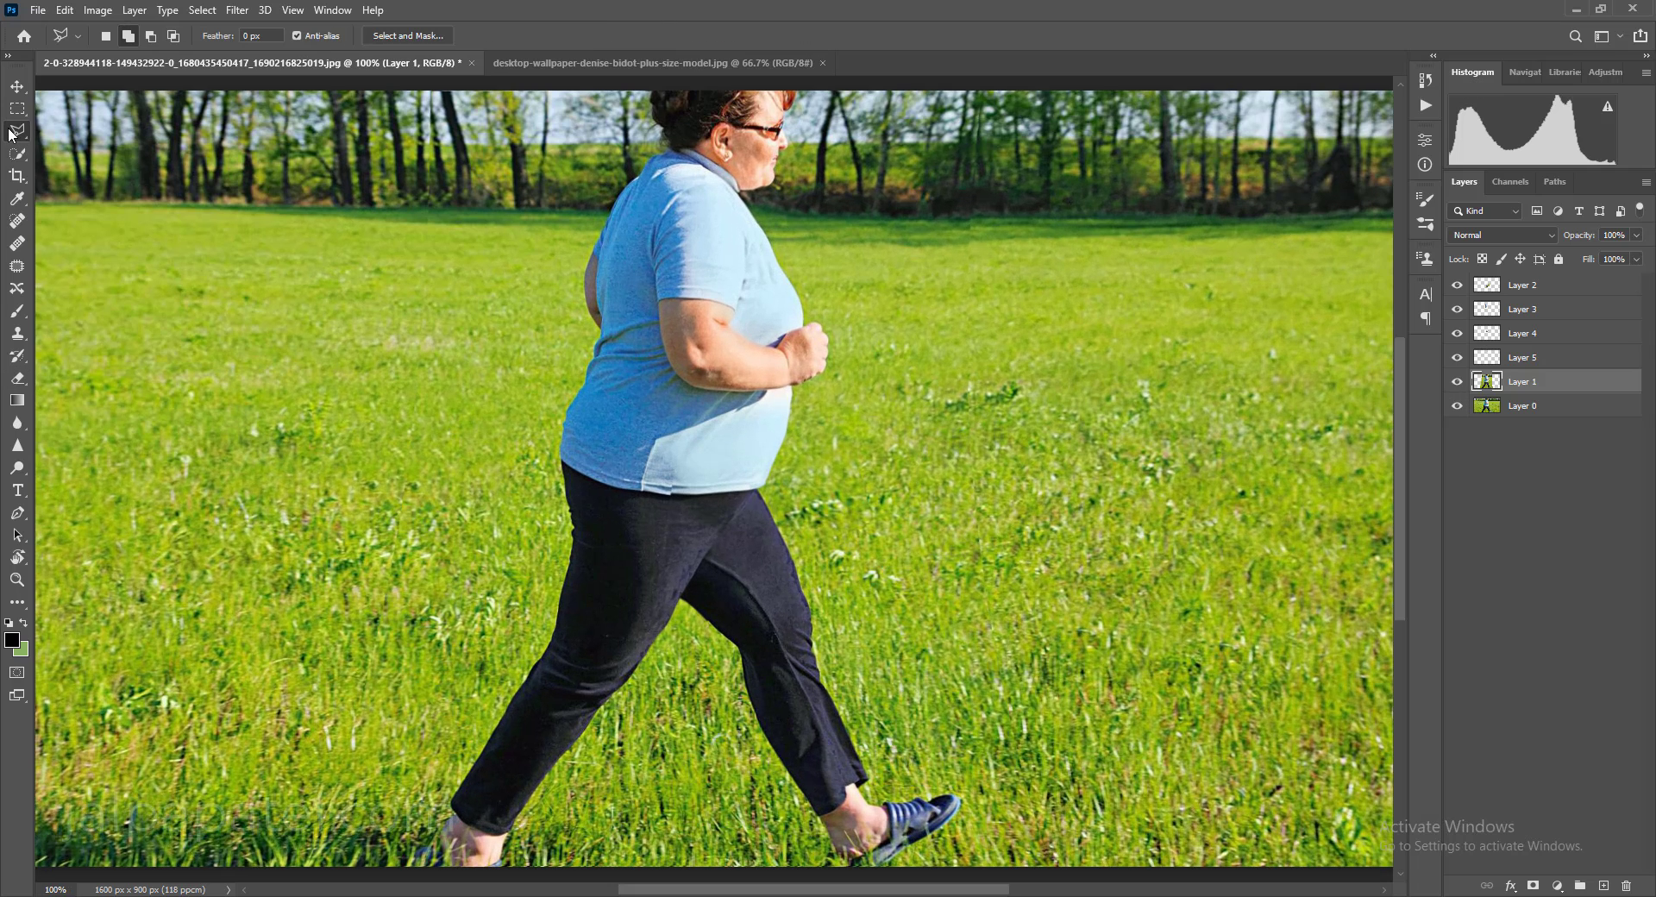
{"action": "left_click", "coordinate": [749, 195]}
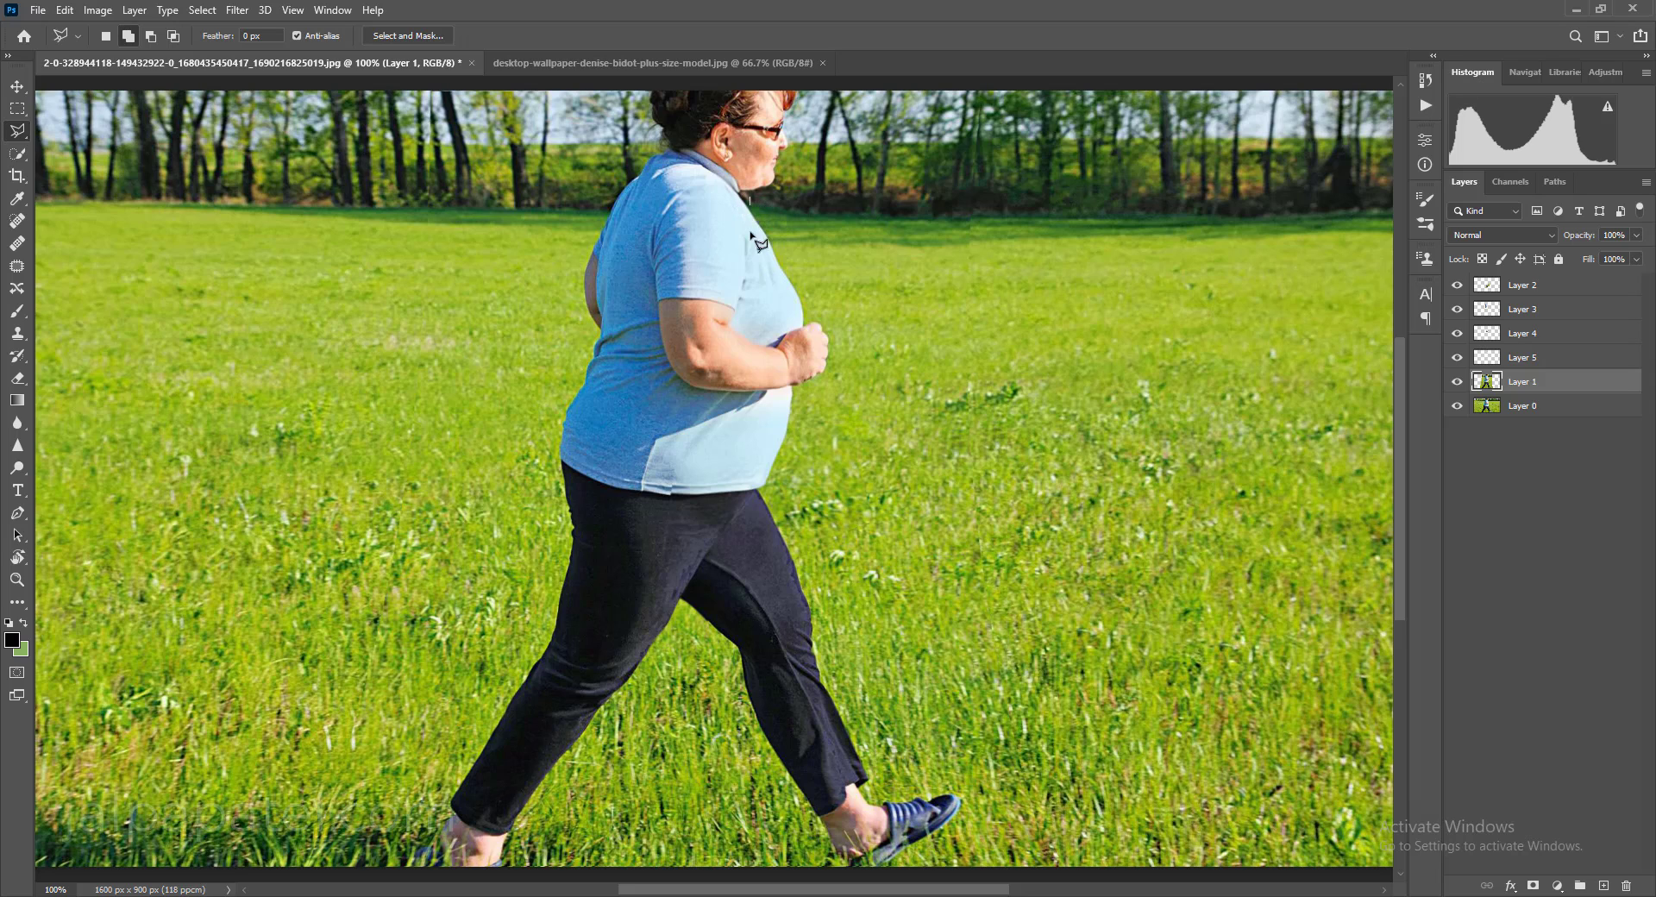
{"action": "left_click", "coordinate": [749, 329]}
{"action": "left_click", "coordinate": [720, 492]}
{"action": "left_click", "coordinate": [813, 511]}
{"action": "left_click", "coordinate": [874, 433]}
{"action": "left_click", "coordinate": [867, 245]}
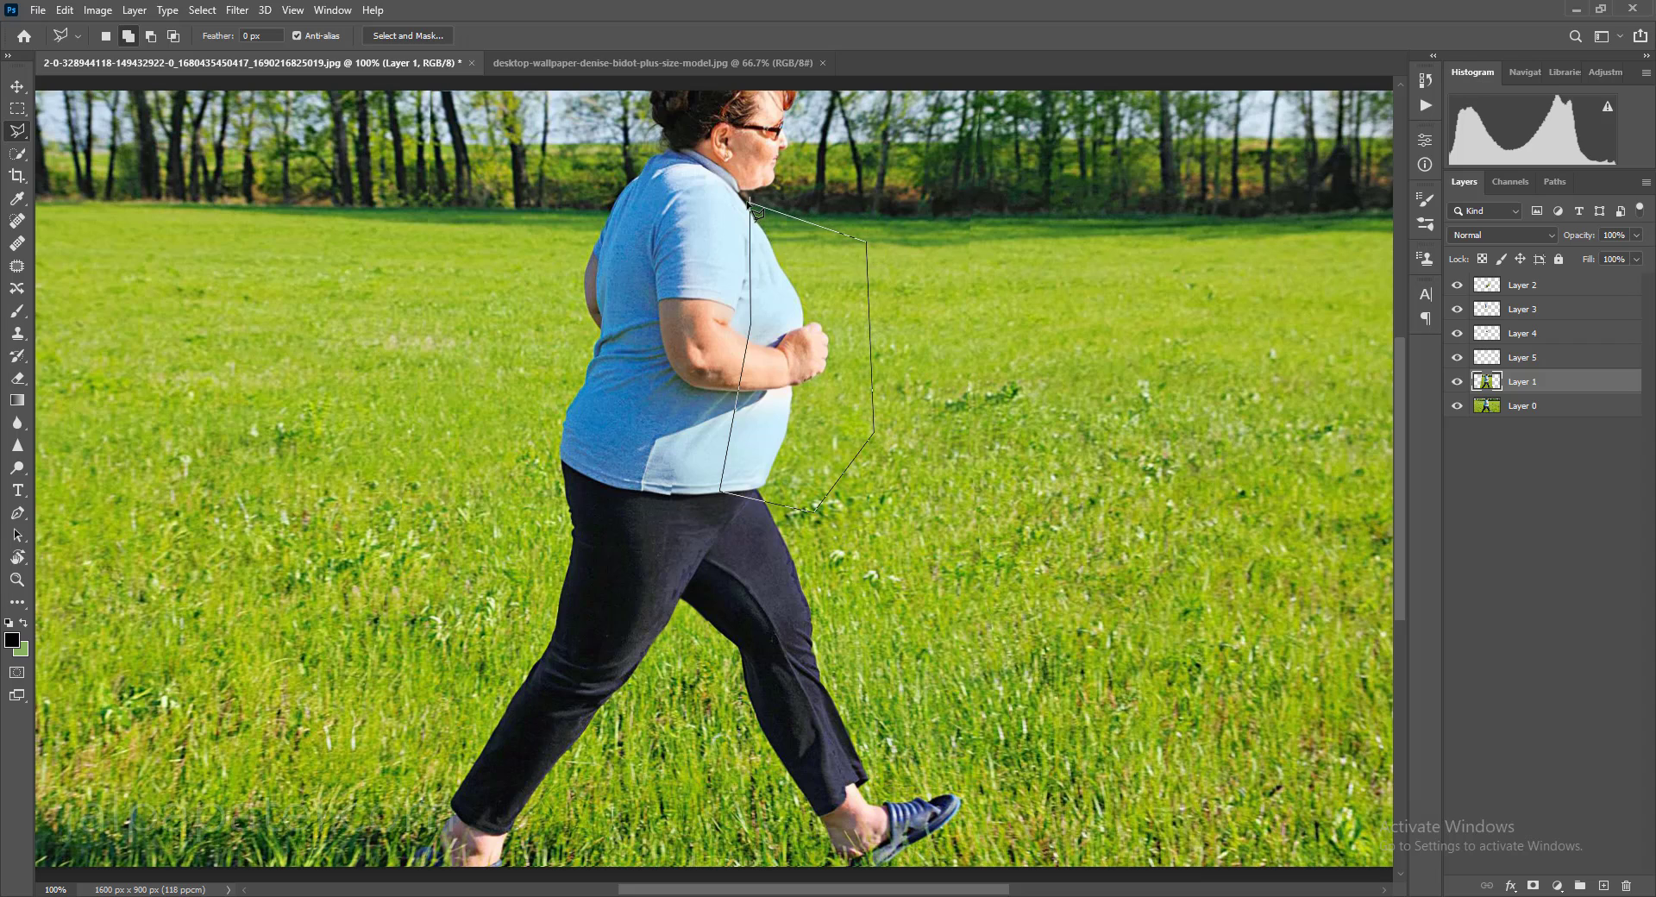
{"action": "left_click", "coordinate": [750, 198]}
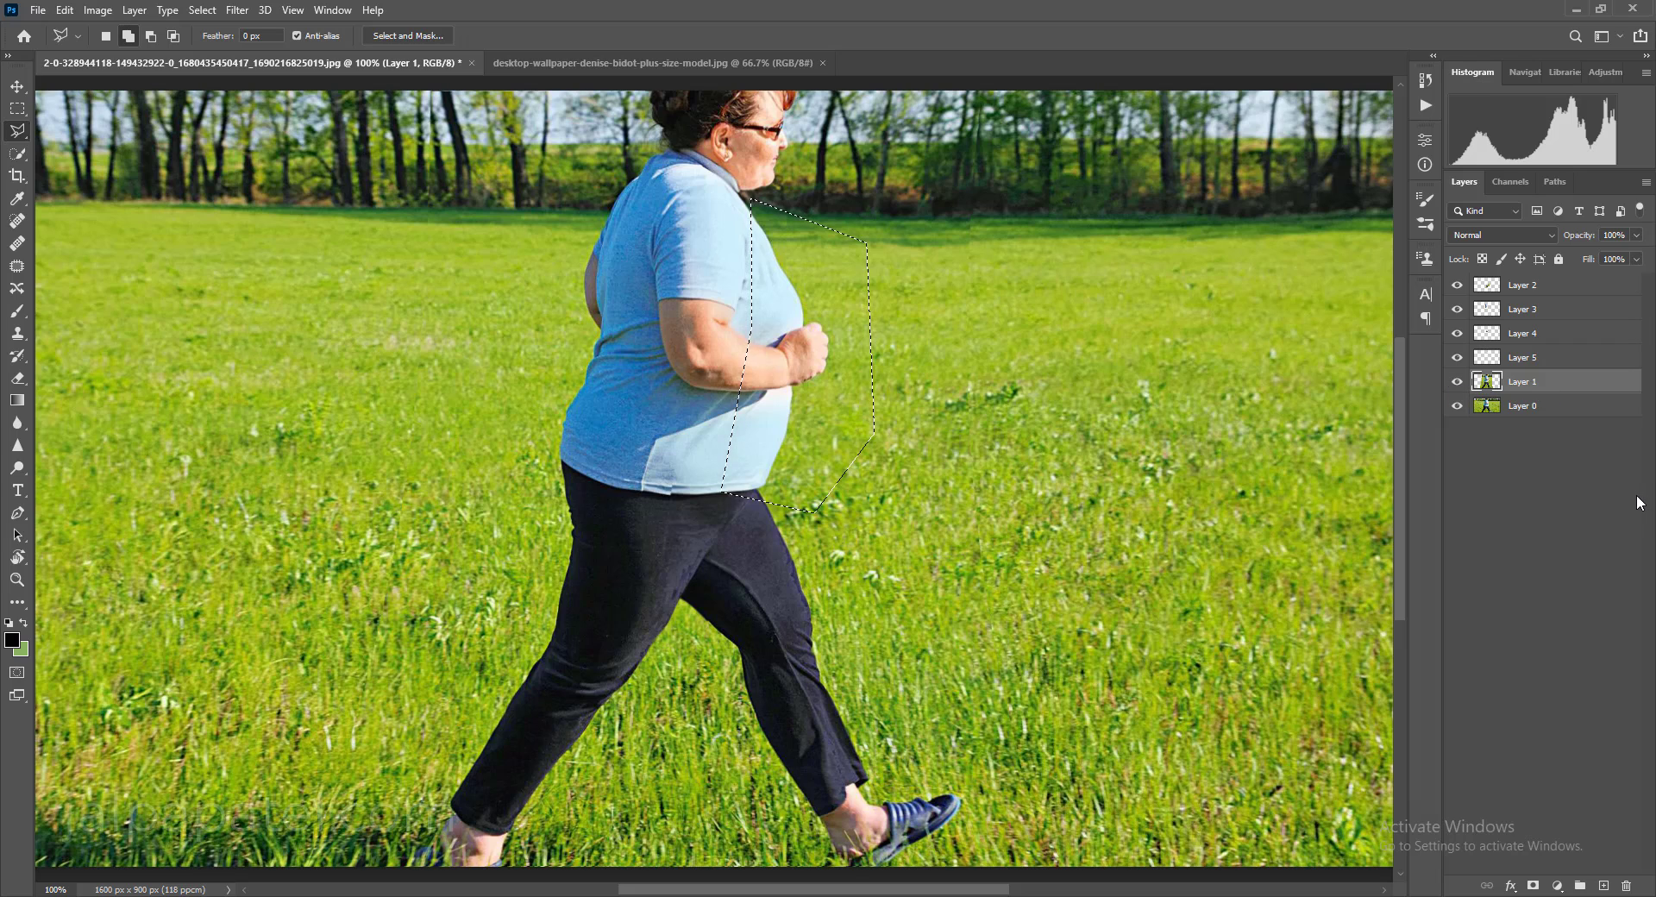
{"action": "key", "text": "ctrl+j"}
Try warping Layer 6 to pull the chest and fist inward, and try placing that layer at the top of the stack
{"action": "key", "text": "ctrl+t"}
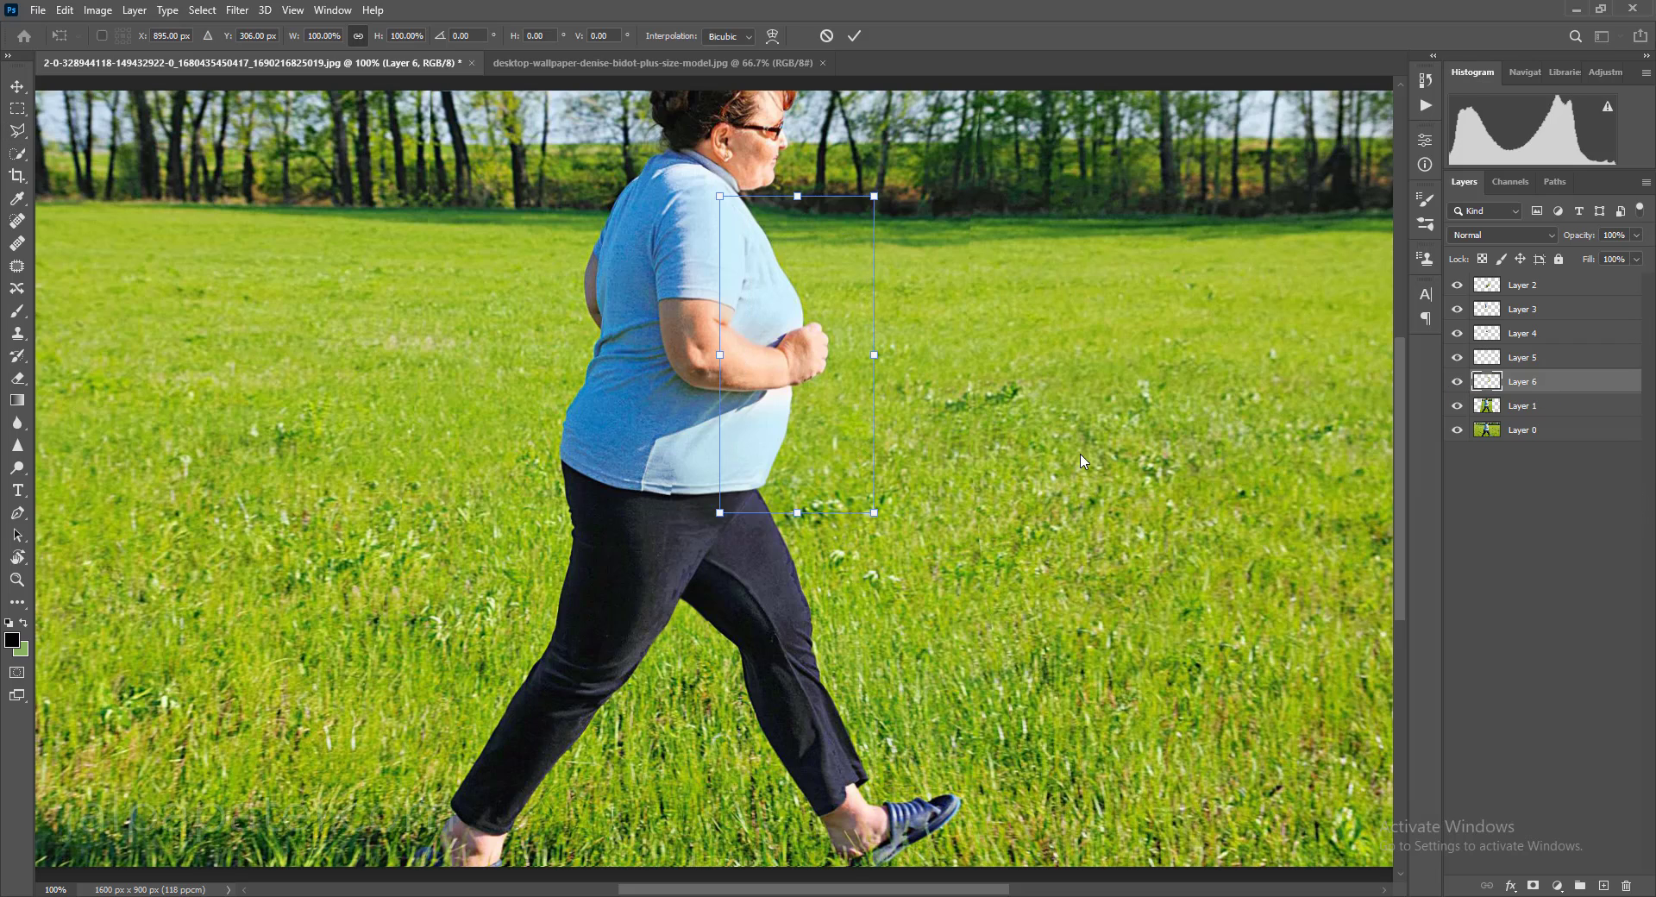
{"action": "right_click", "coordinate": [824, 345]}
{"action": "left_click", "coordinate": [871, 458]}
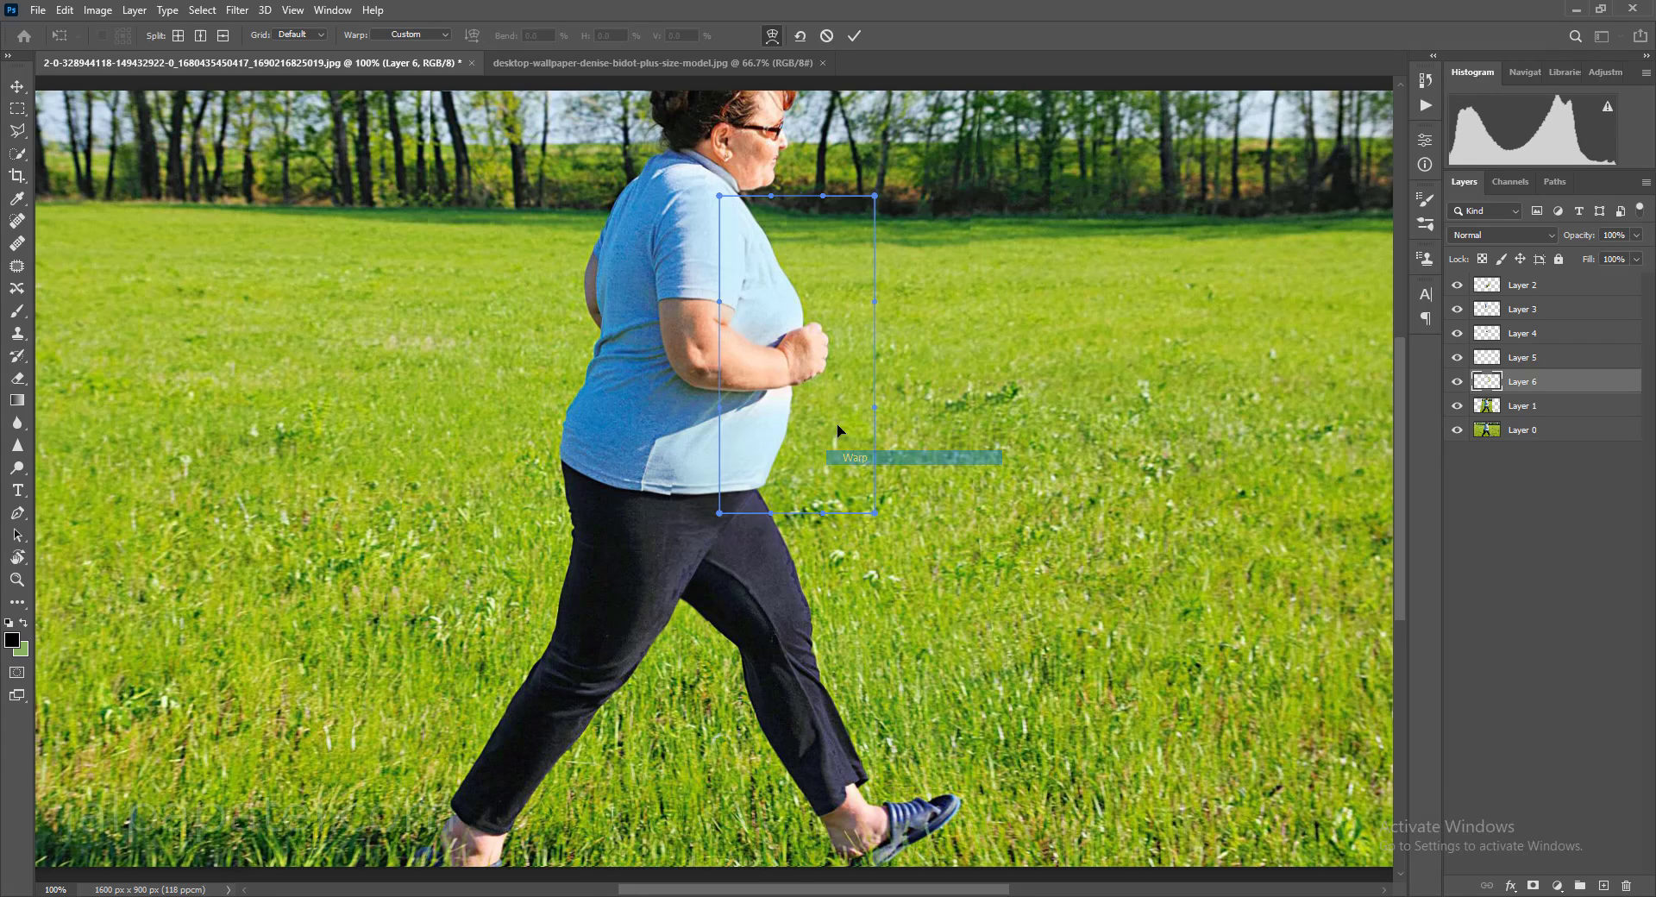
{"action": "left_click_drag", "start_coordinate": [822, 308], "coordinate": [814, 307]}
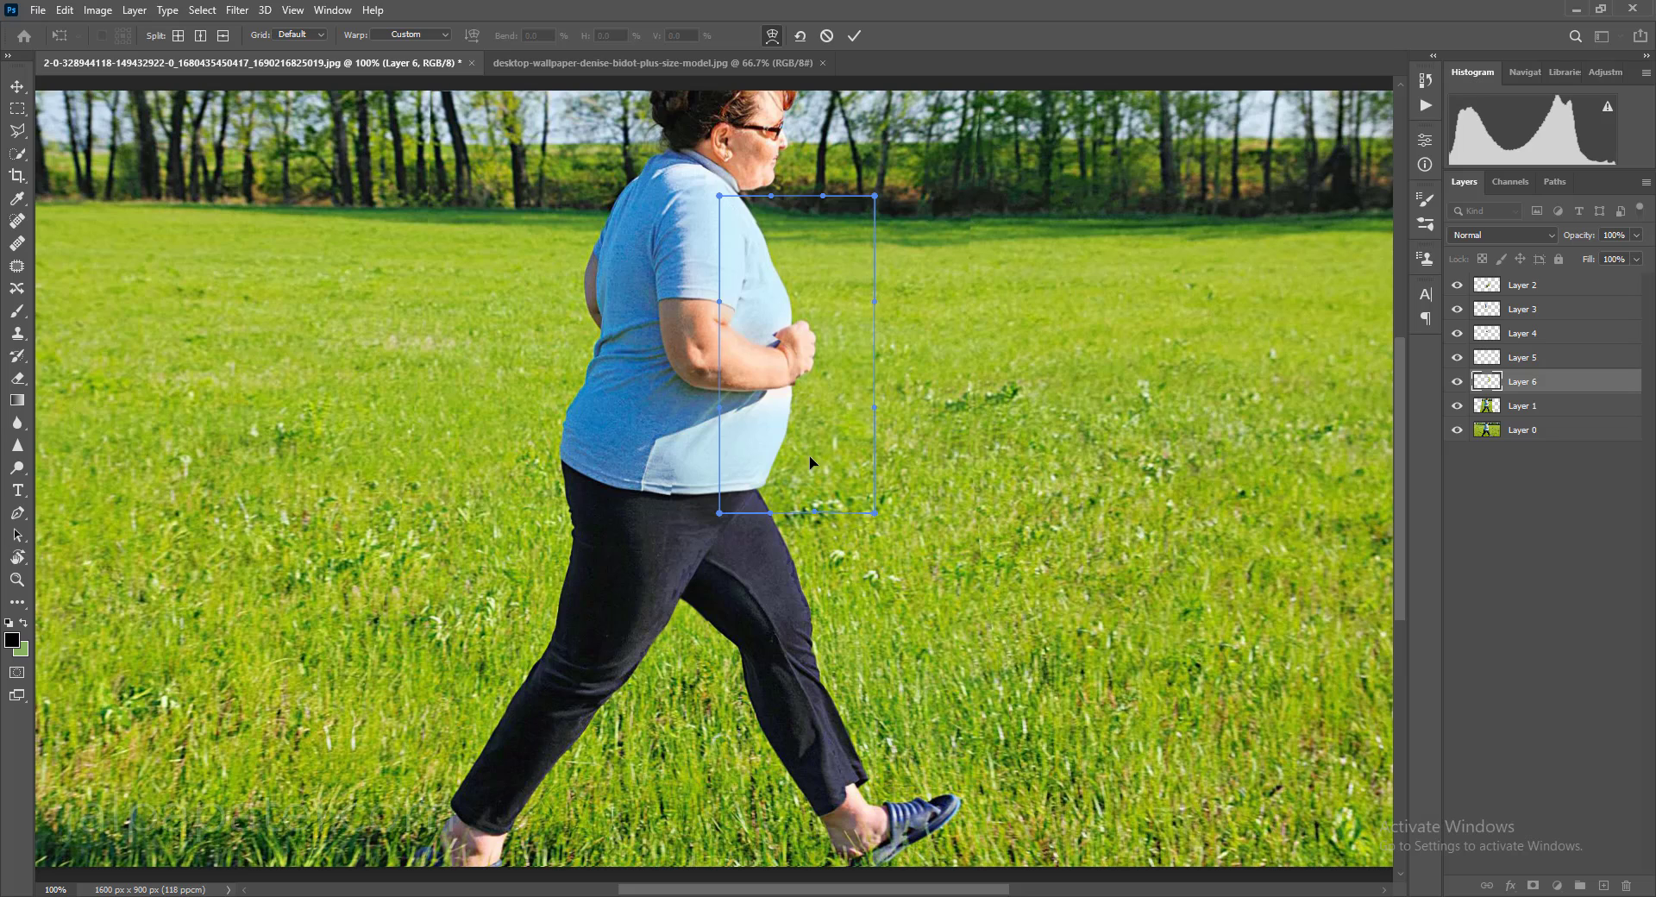
{"action": "key", "text": "Return"}
{"action": "key", "text": "l"}
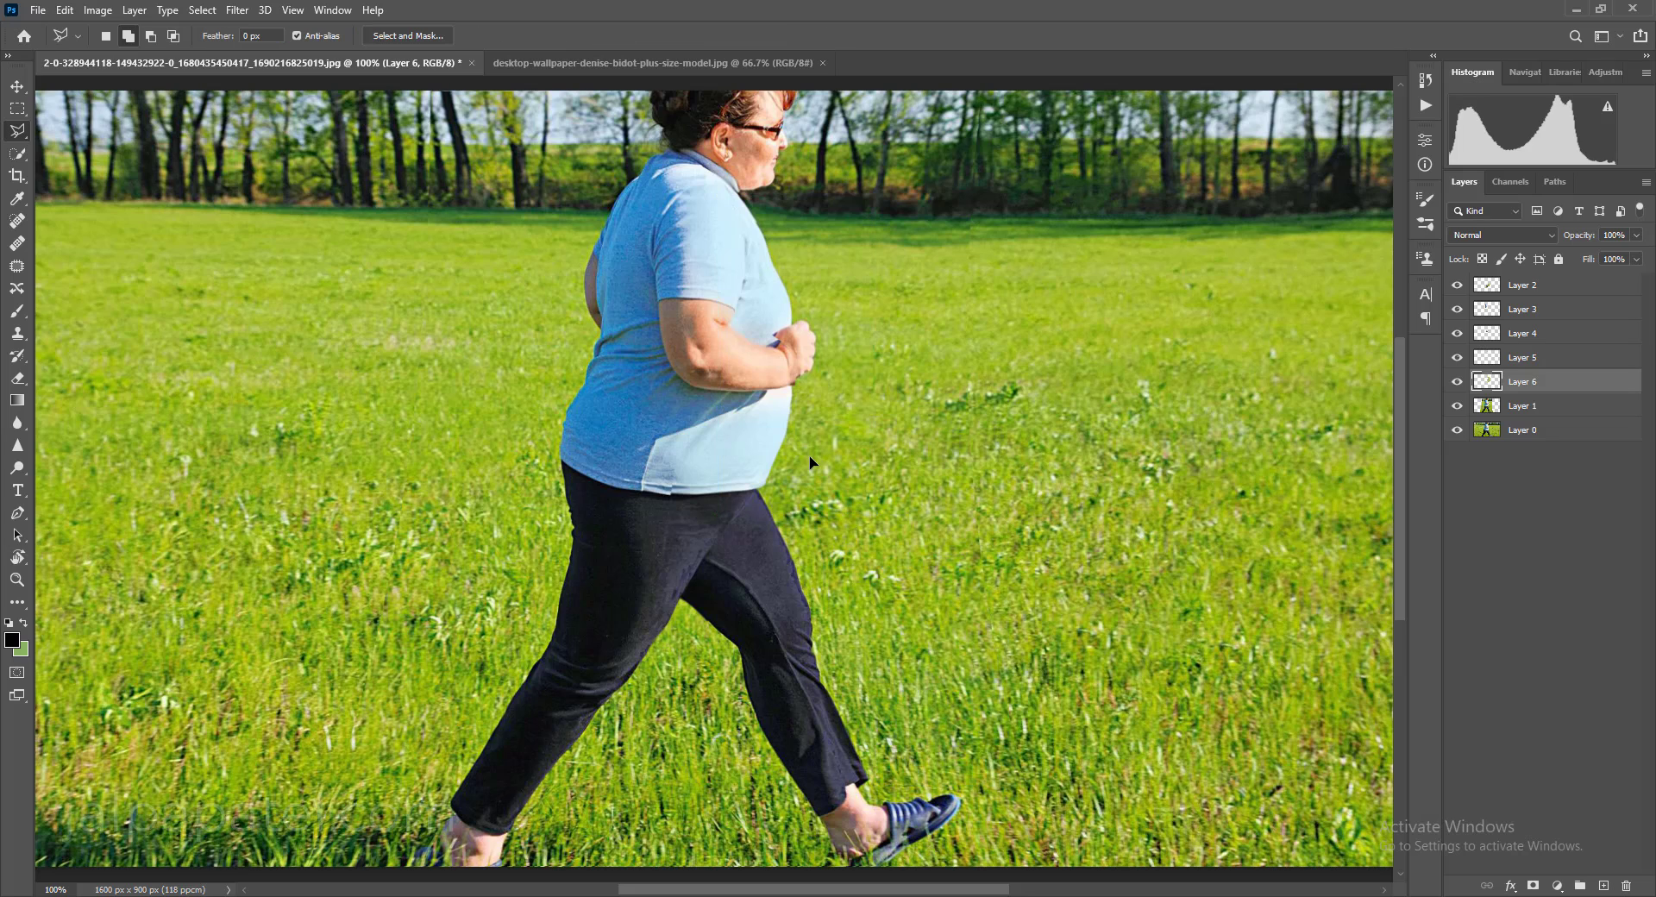
{"action": "left_click_drag", "start_coordinate": [1575, 381], "coordinate": [1532, 284]}
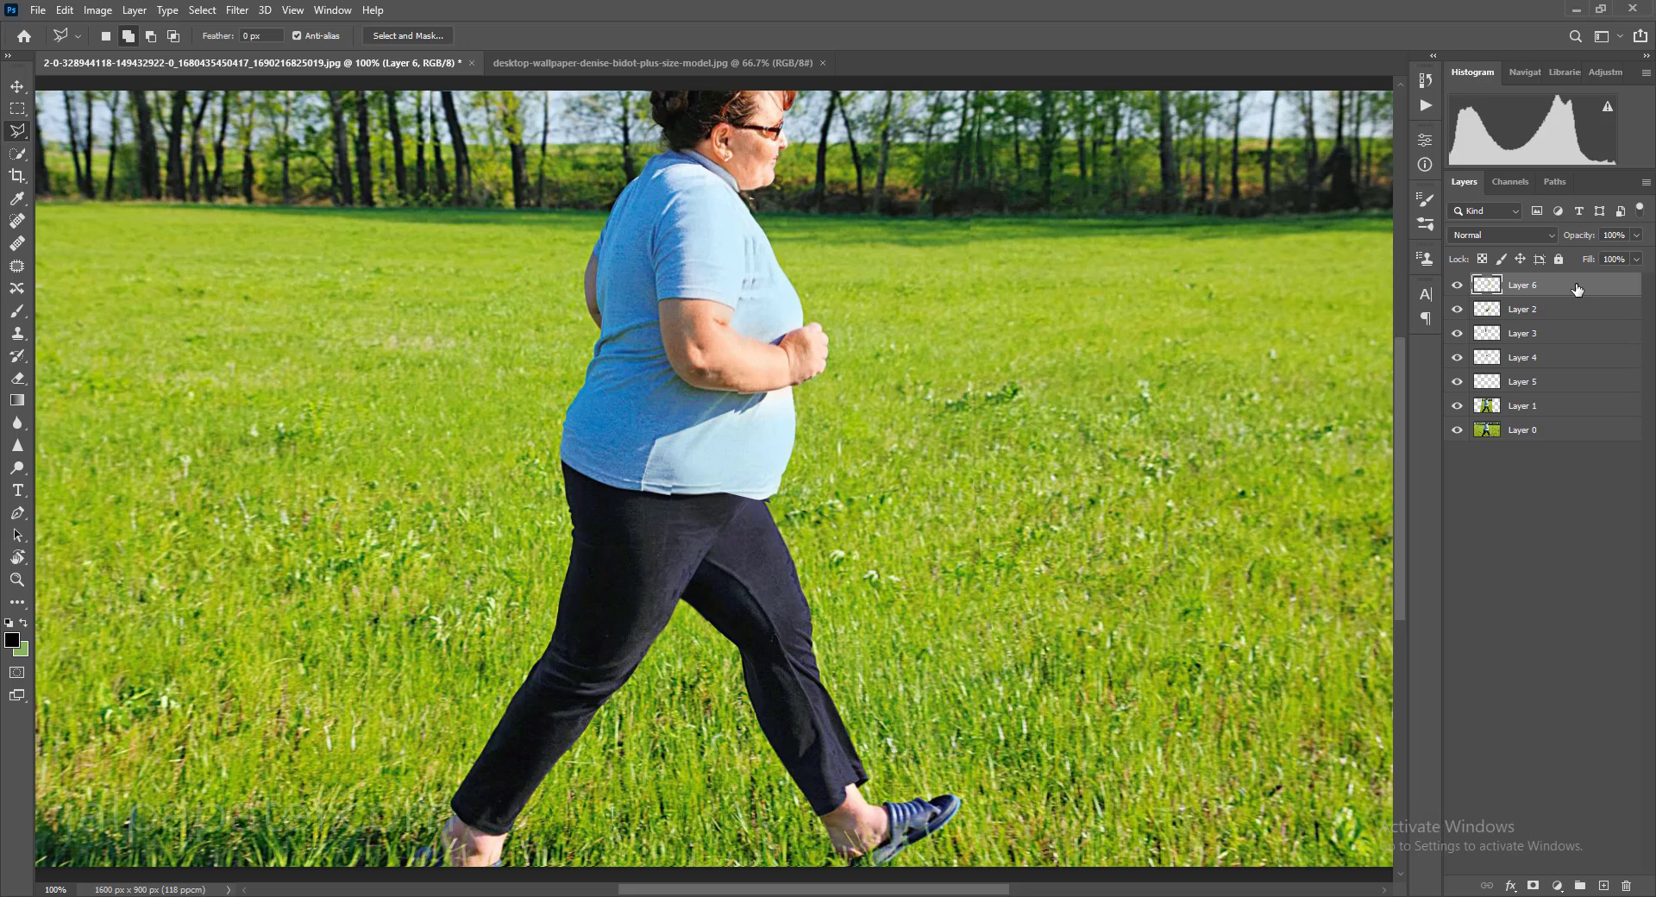
{"action": "left_click_drag", "start_coordinate": [1576, 289], "coordinate": [1583, 397]}
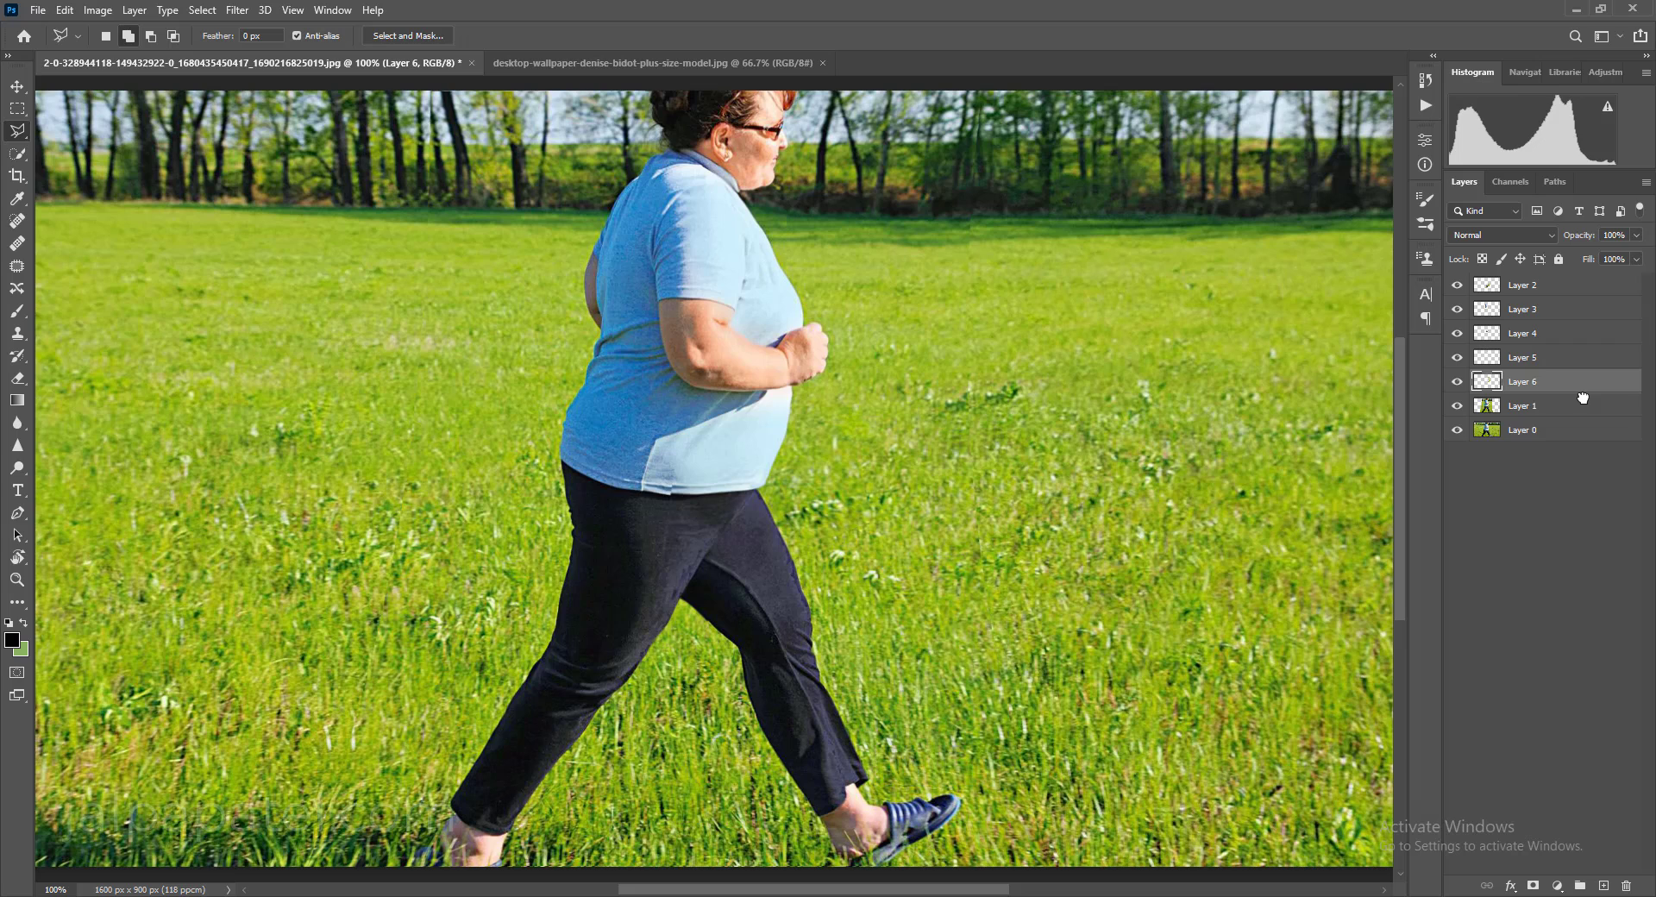
Warp Layer 6, pulling the chest and fist inward, raising the corner near the collar and adjusting the belly edge, and apply it
{"action": "key", "text": "ctrl+t"}
{"action": "right_click", "coordinate": [796, 290]}
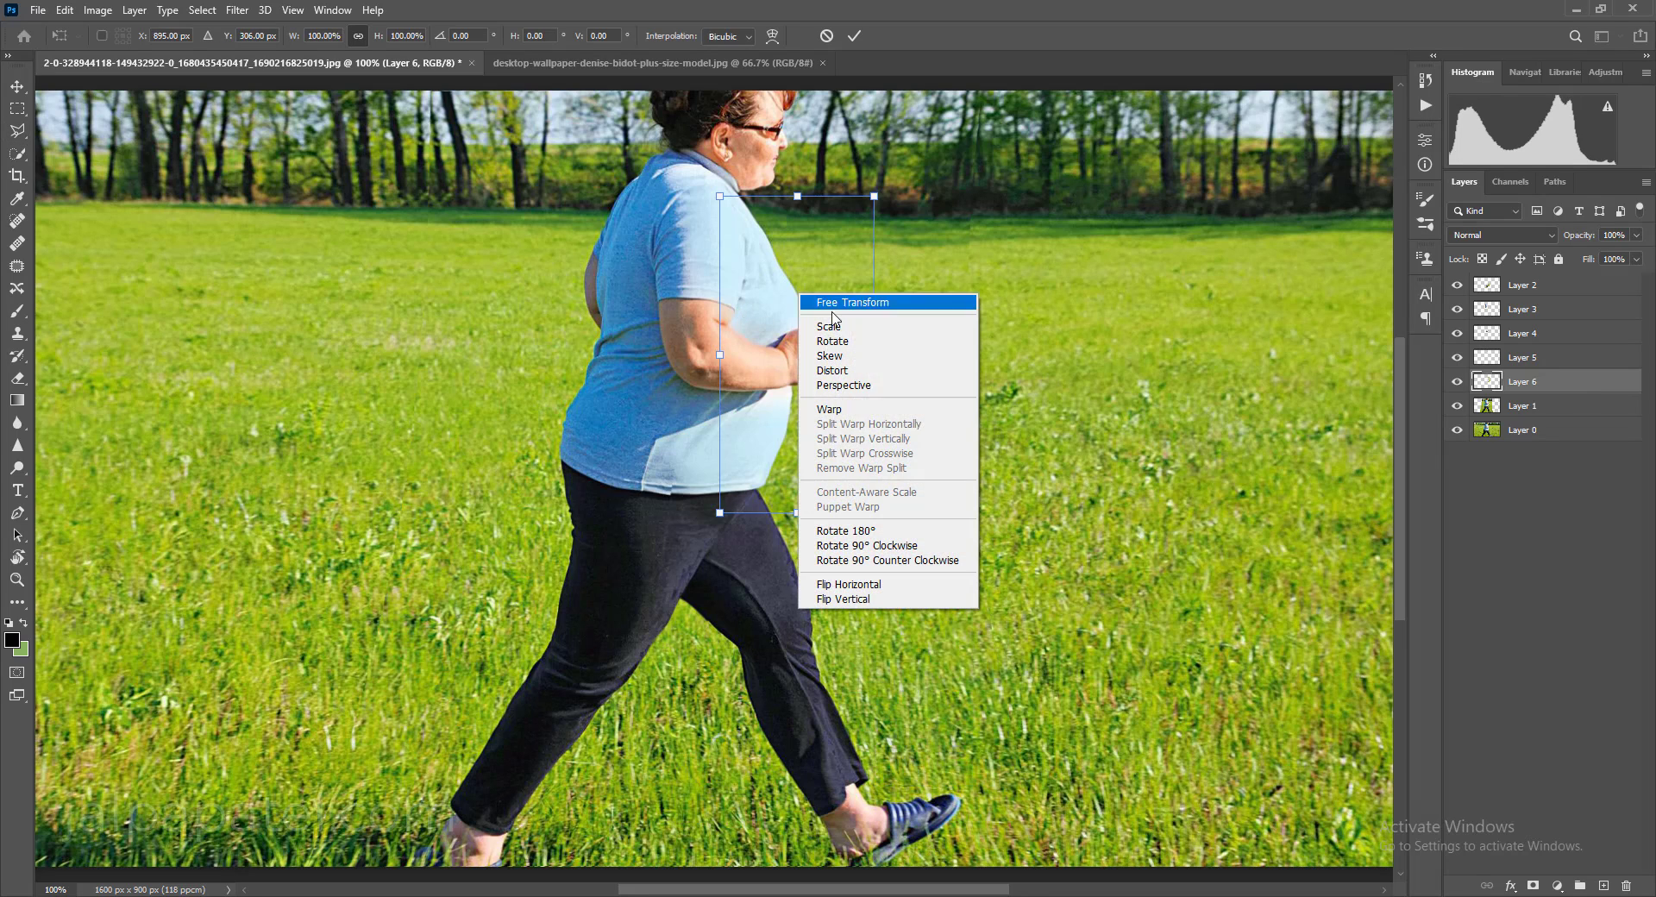
{"action": "left_click", "coordinate": [841, 408]}
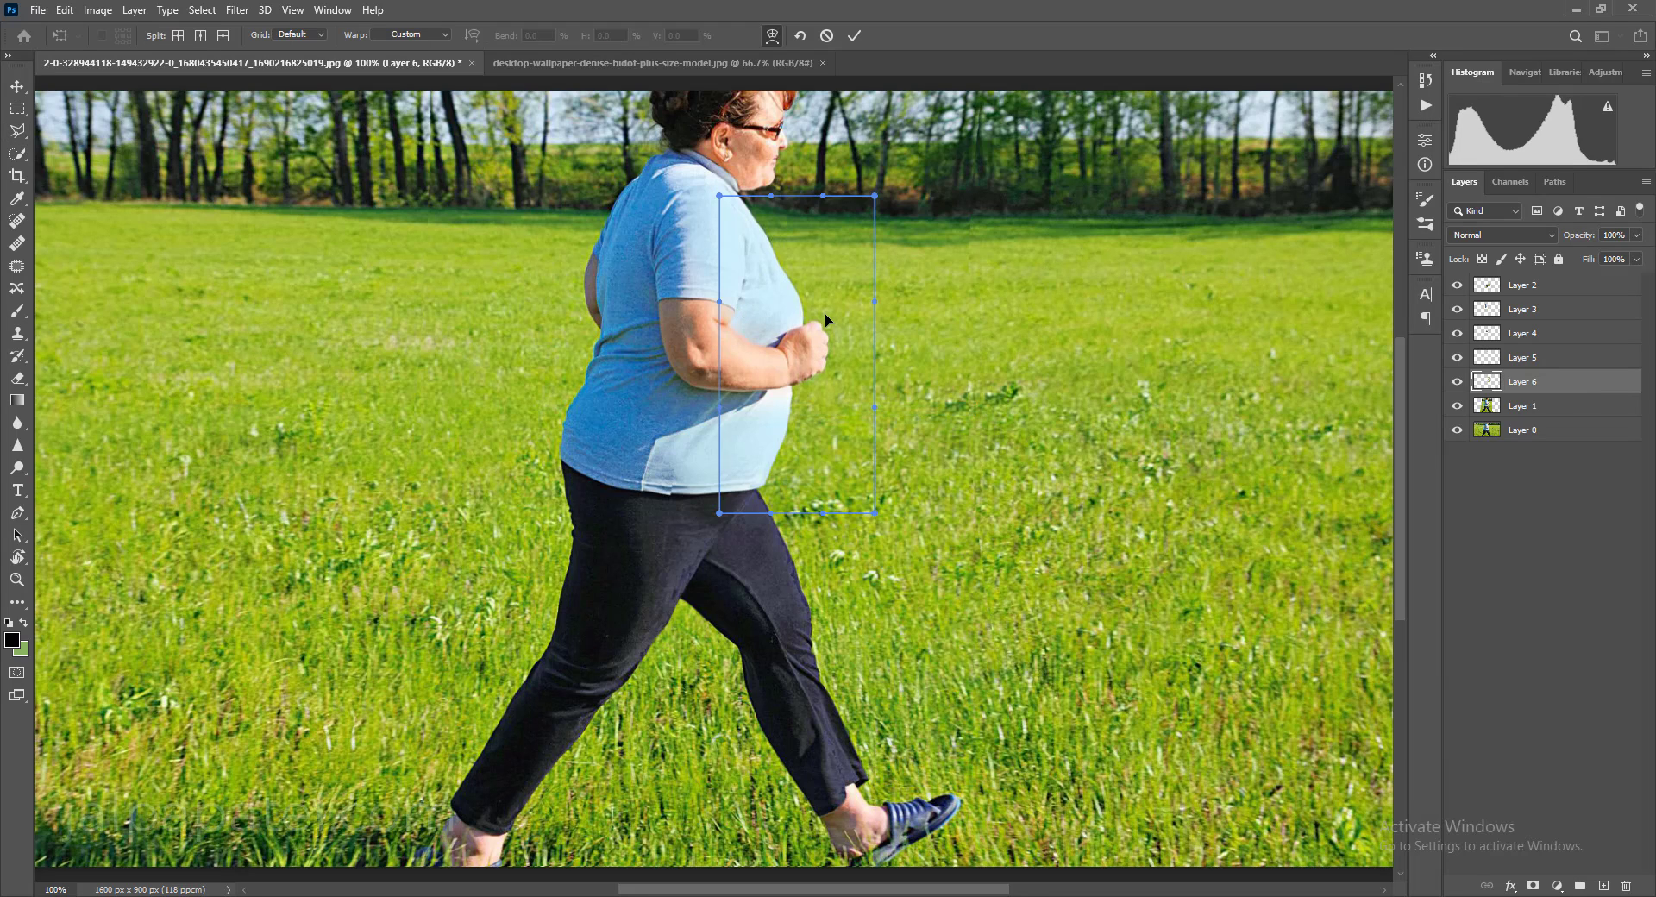
{"action": "left_click_drag", "start_coordinate": [825, 314], "coordinate": [816, 317]}
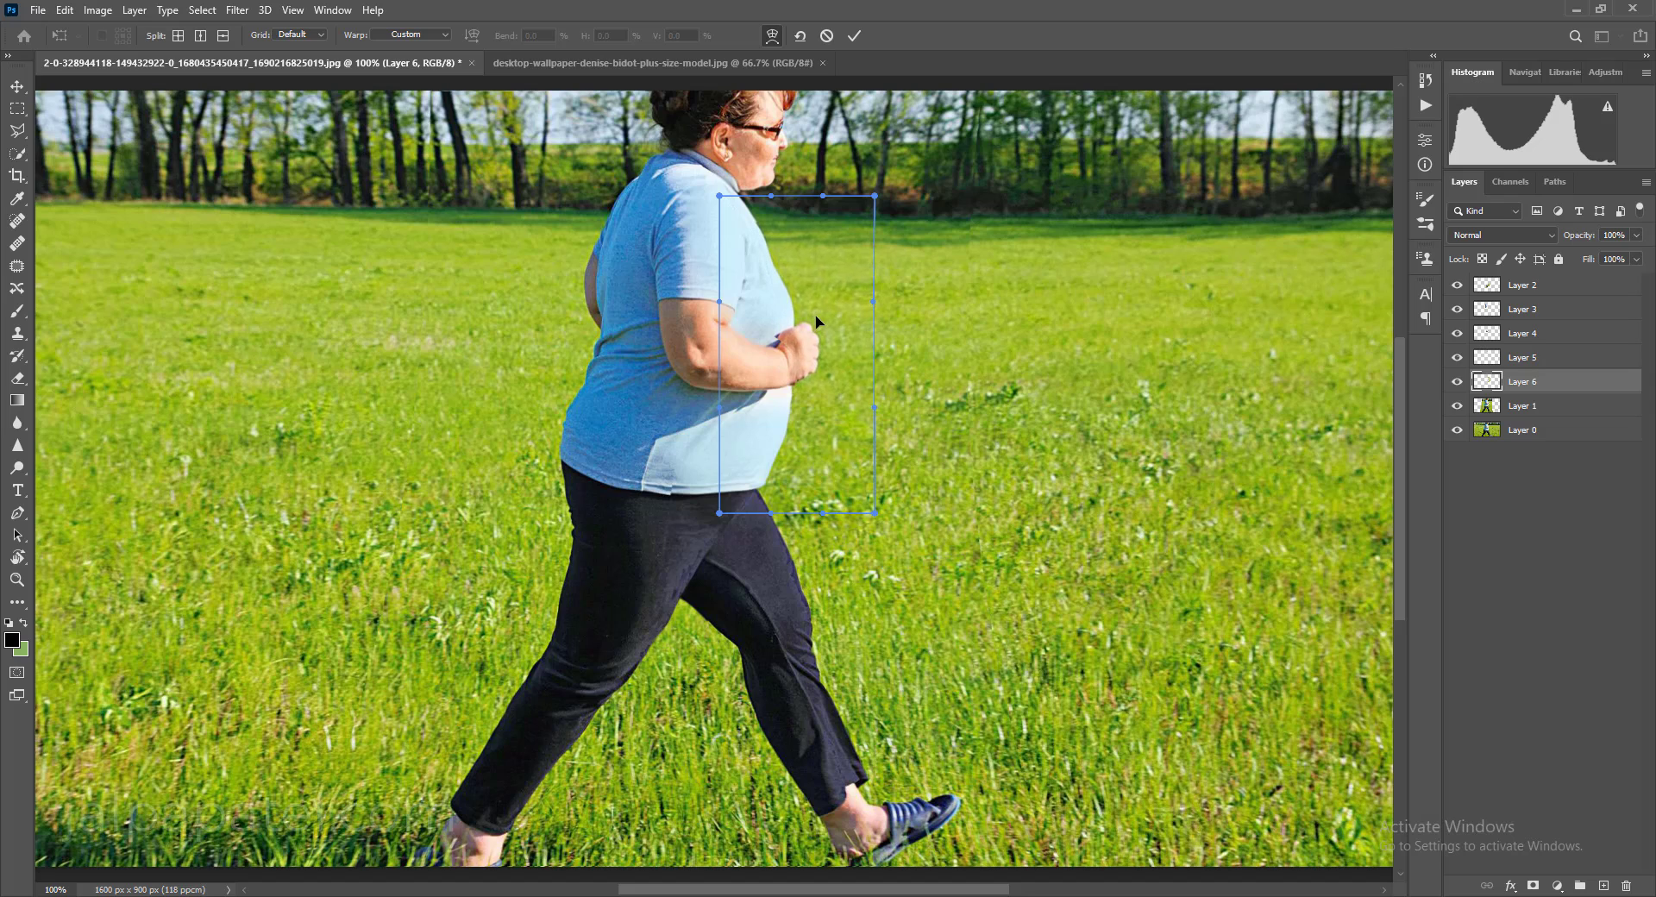
{"action": "left_click_drag", "start_coordinate": [718, 195], "coordinate": [719, 192]}
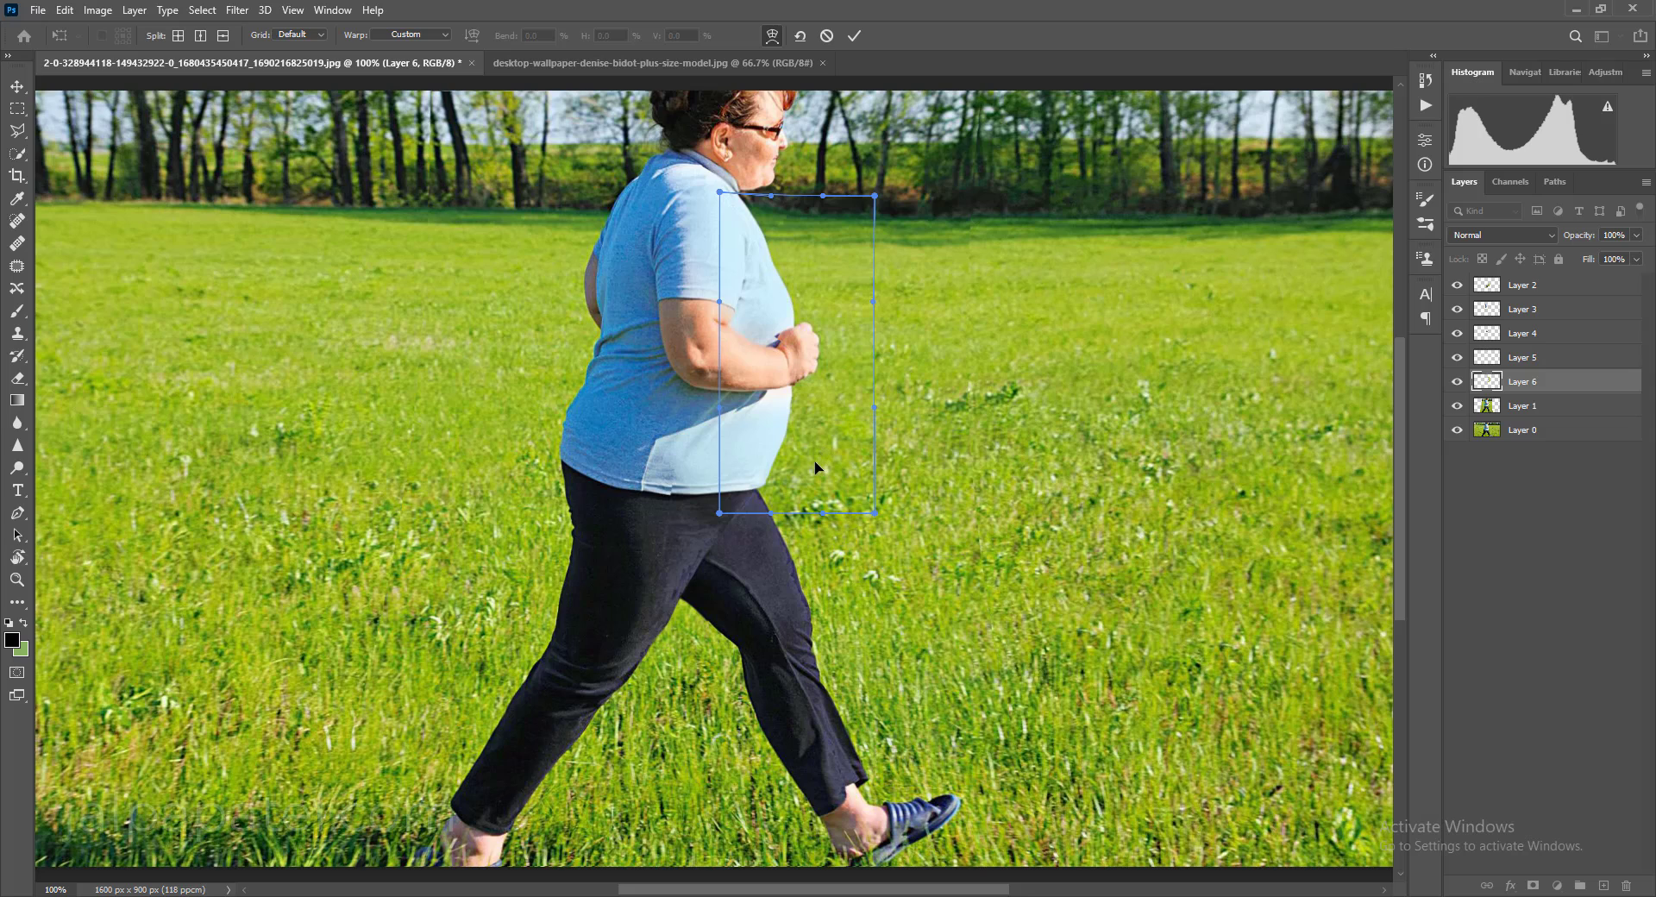
{"action": "left_click_drag", "start_coordinate": [809, 464], "coordinate": [817, 458]}
{"action": "left_click_drag", "start_coordinate": [754, 306], "coordinate": [754, 317]}
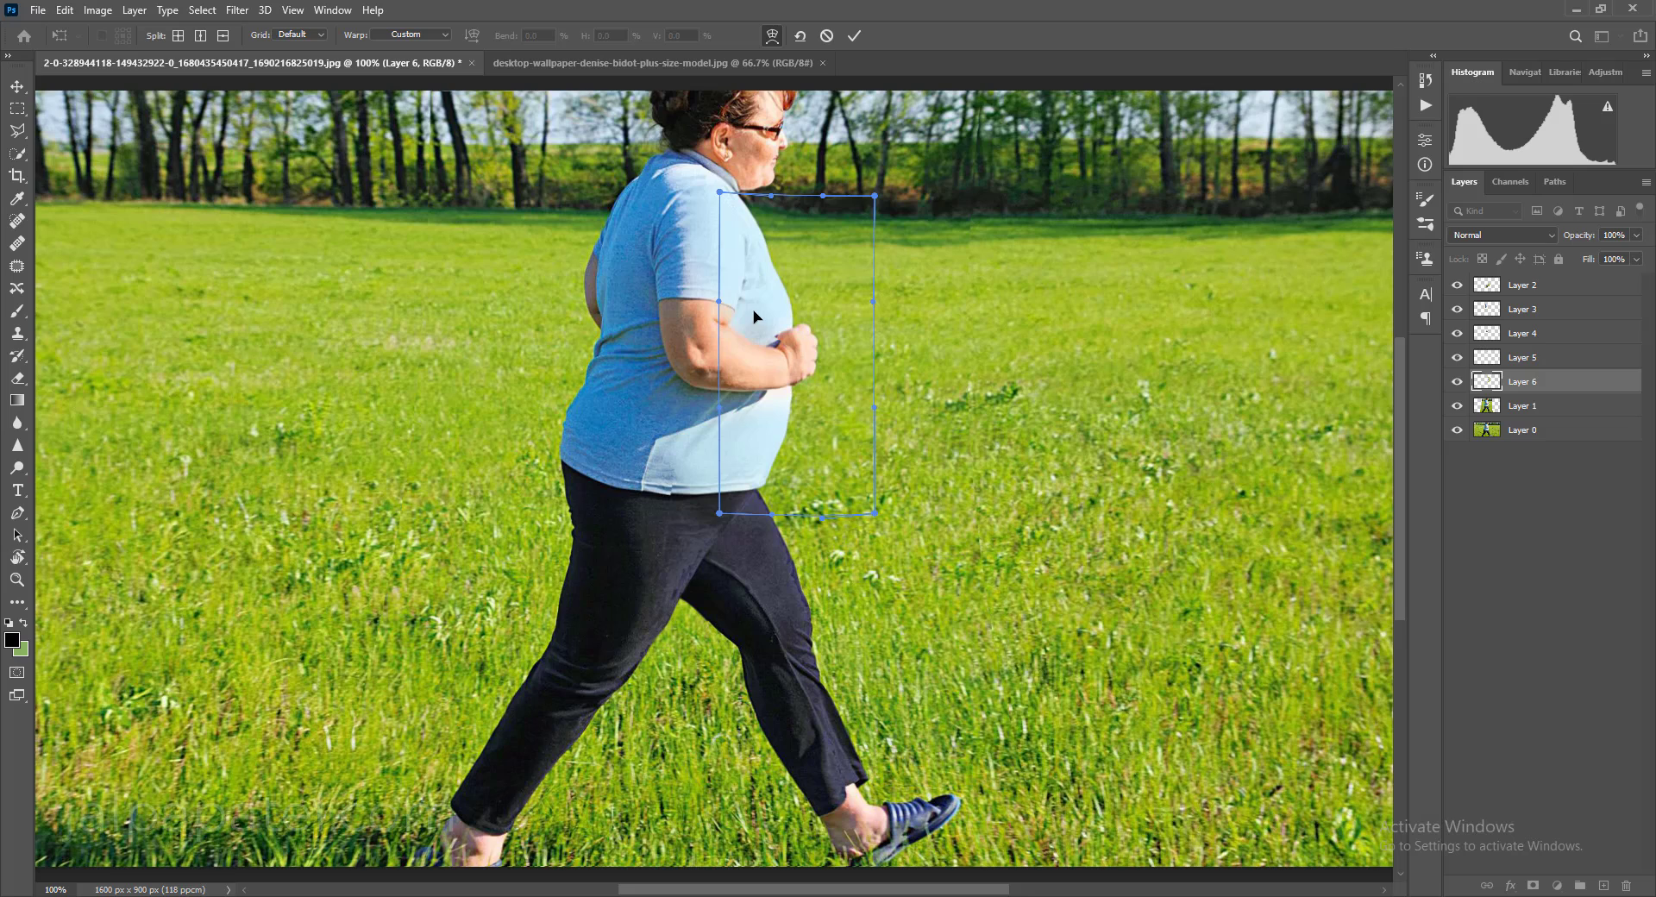
{"action": "key", "text": "Return"}
{"action": "key", "text": "l"}
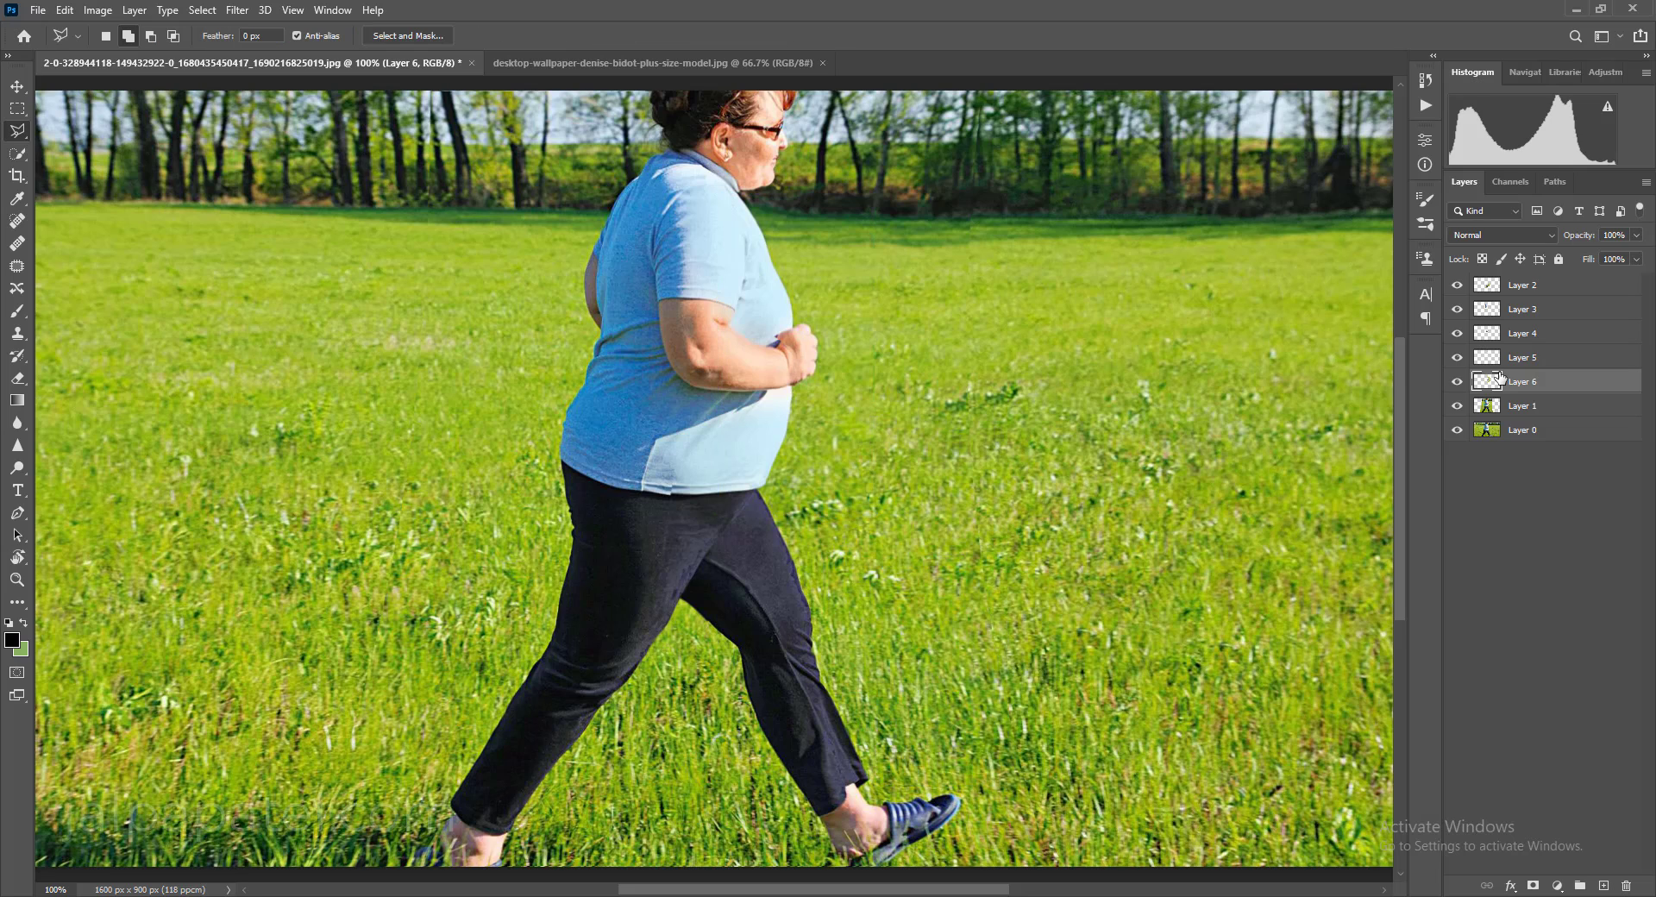
Toggle the visibility of Layers 5, 3, 4 and 2 off and on to check which body area each one covers
{"action": "left_click", "coordinate": [1456, 358]}
{"action": "left_click", "coordinate": [1456, 358]}
{"action": "left_click", "coordinate": [1455, 309]}
{"action": "left_click", "coordinate": [1456, 309]}
{"action": "left_click", "coordinate": [1456, 334]}
{"action": "left_click", "coordinate": [1457, 334]}
{"action": "left_click", "coordinate": [1457, 333]}
{"action": "left_click", "coordinate": [1457, 334]}
{"action": "left_click", "coordinate": [1456, 288]}
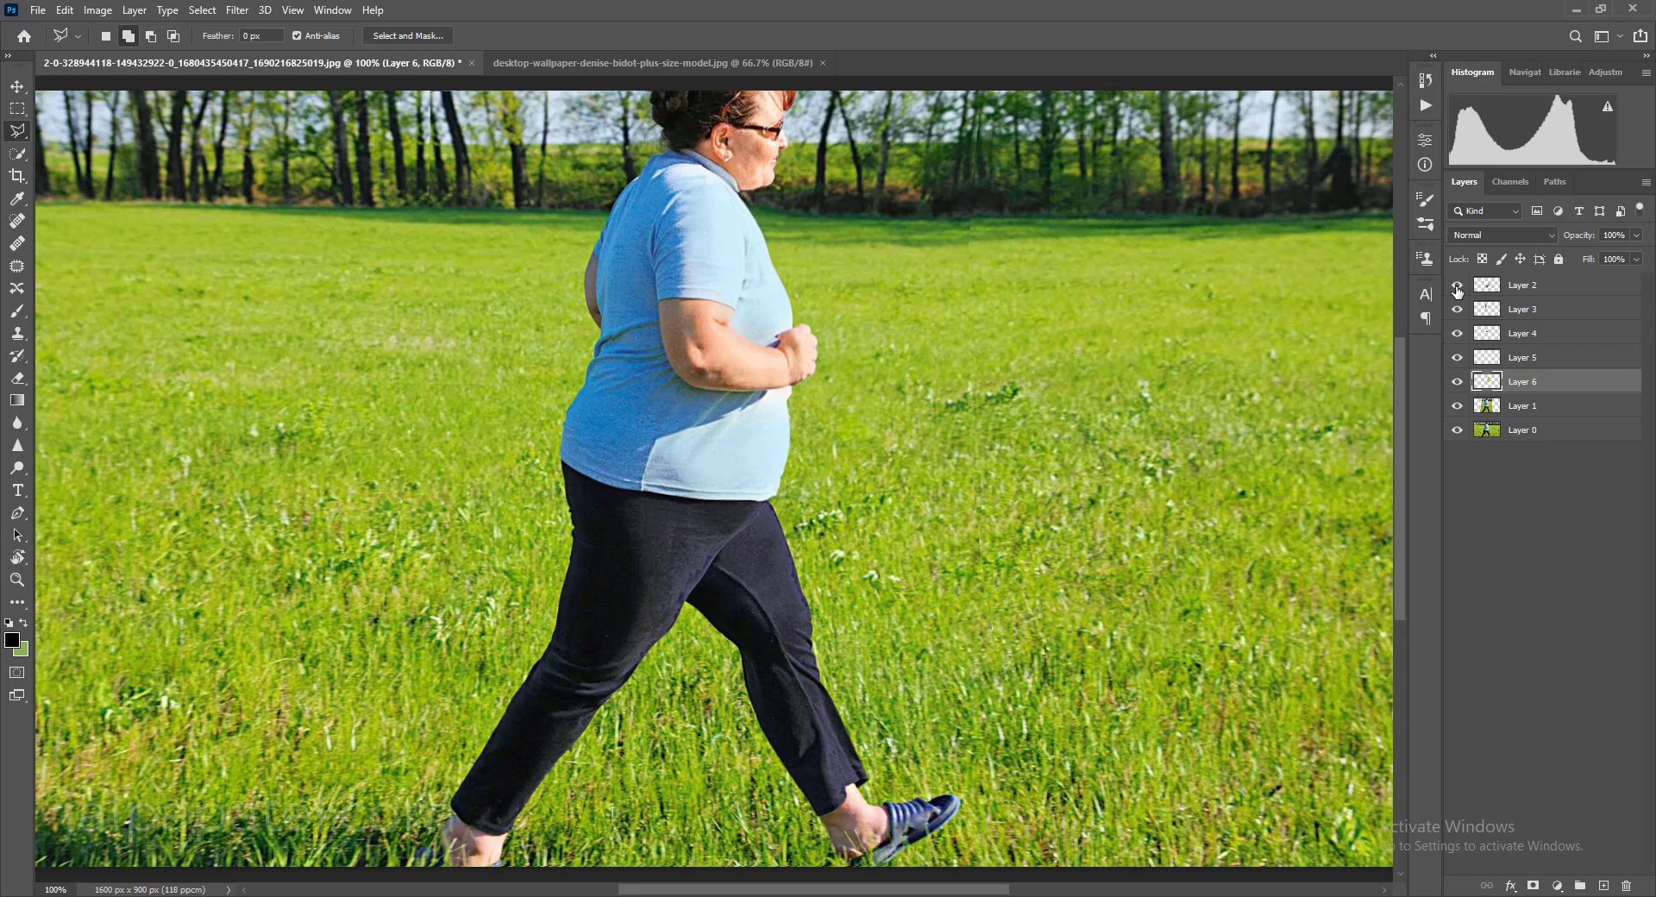
{"action": "left_click", "coordinate": [1457, 288]}
Warp Layer 2, nudging the belly edge inward and pulling its lower outer corner outward, and compare the image with the layer hidden
{"action": "left_click", "coordinate": [1563, 293]}
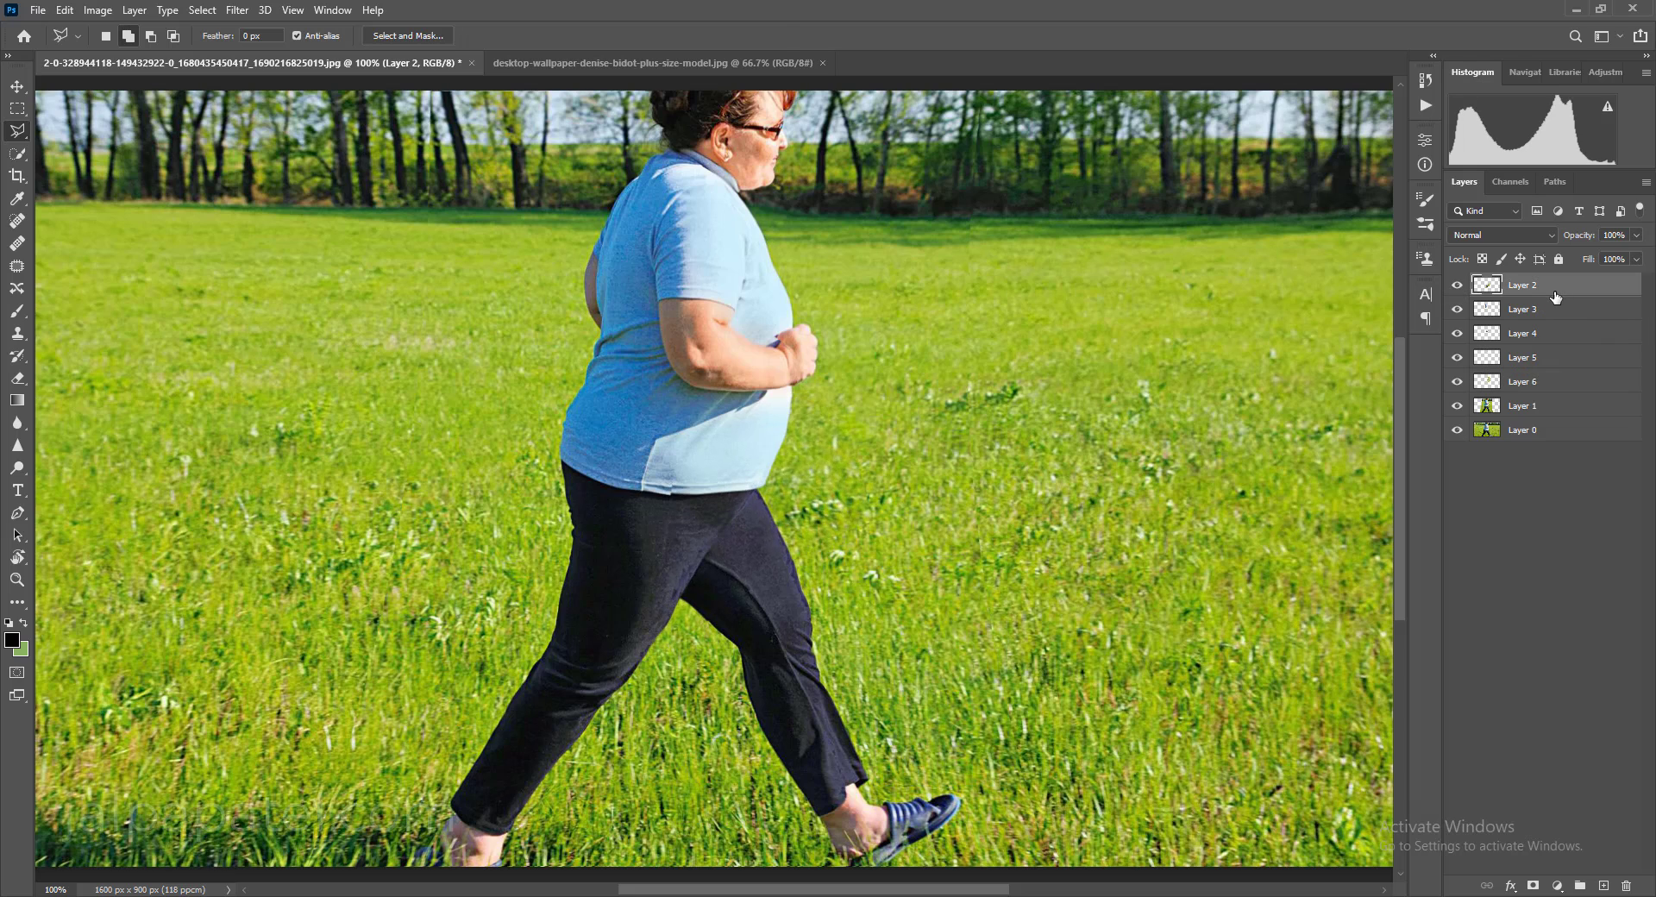
{"action": "key", "text": "ctrl+t"}
{"action": "right_click", "coordinate": [791, 461]}
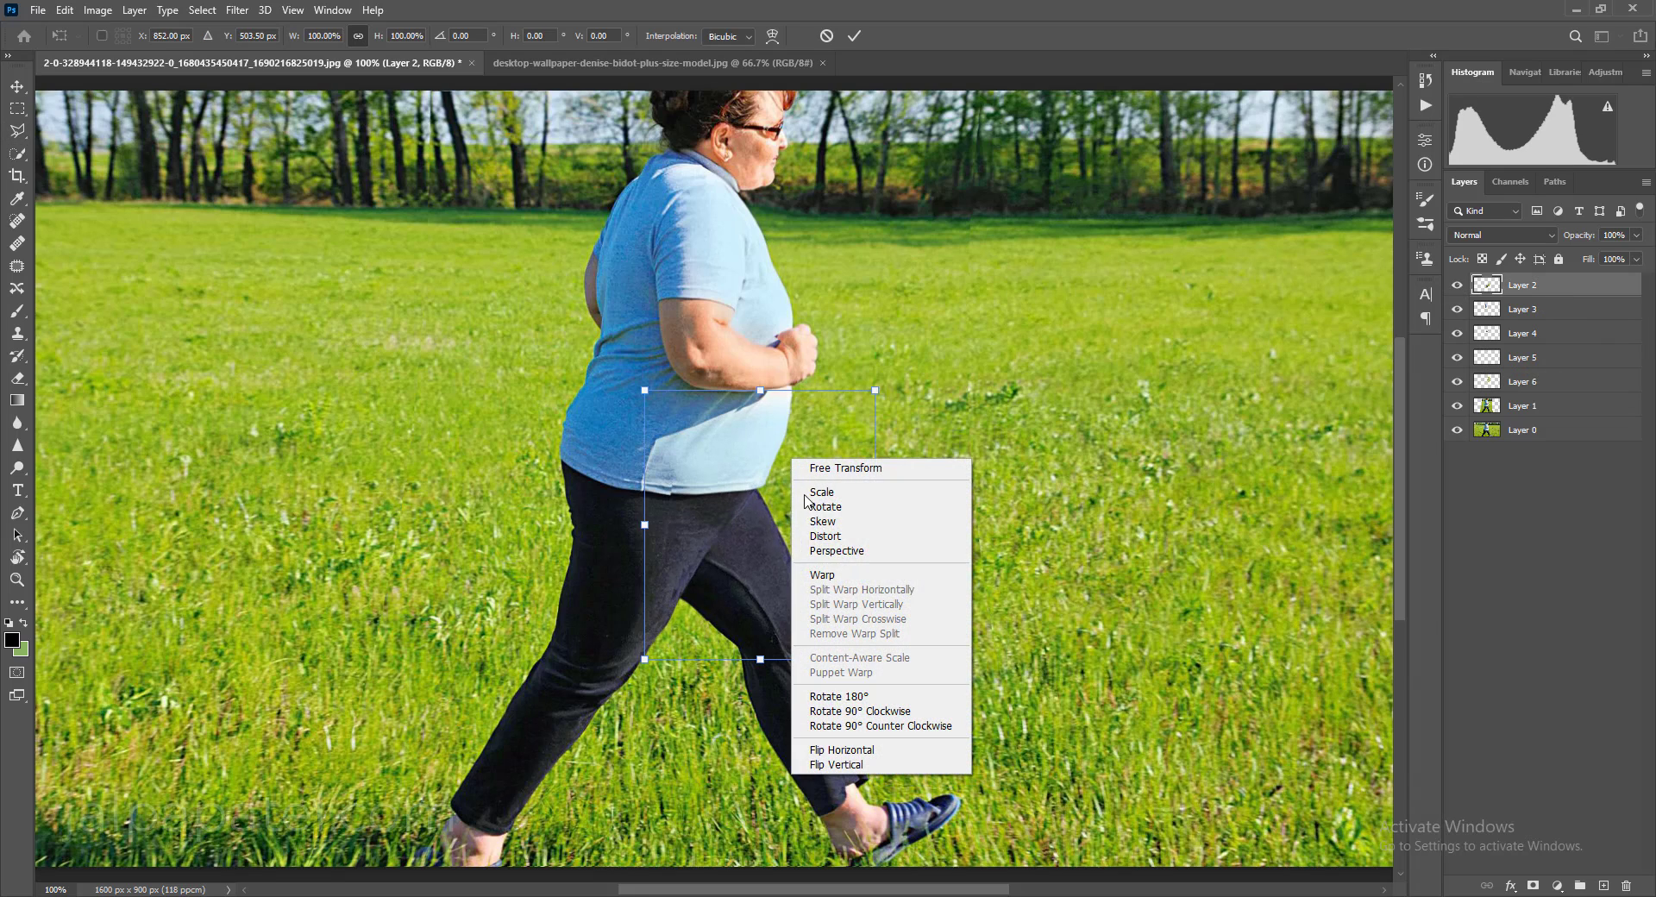
{"action": "left_click", "coordinate": [828, 578]}
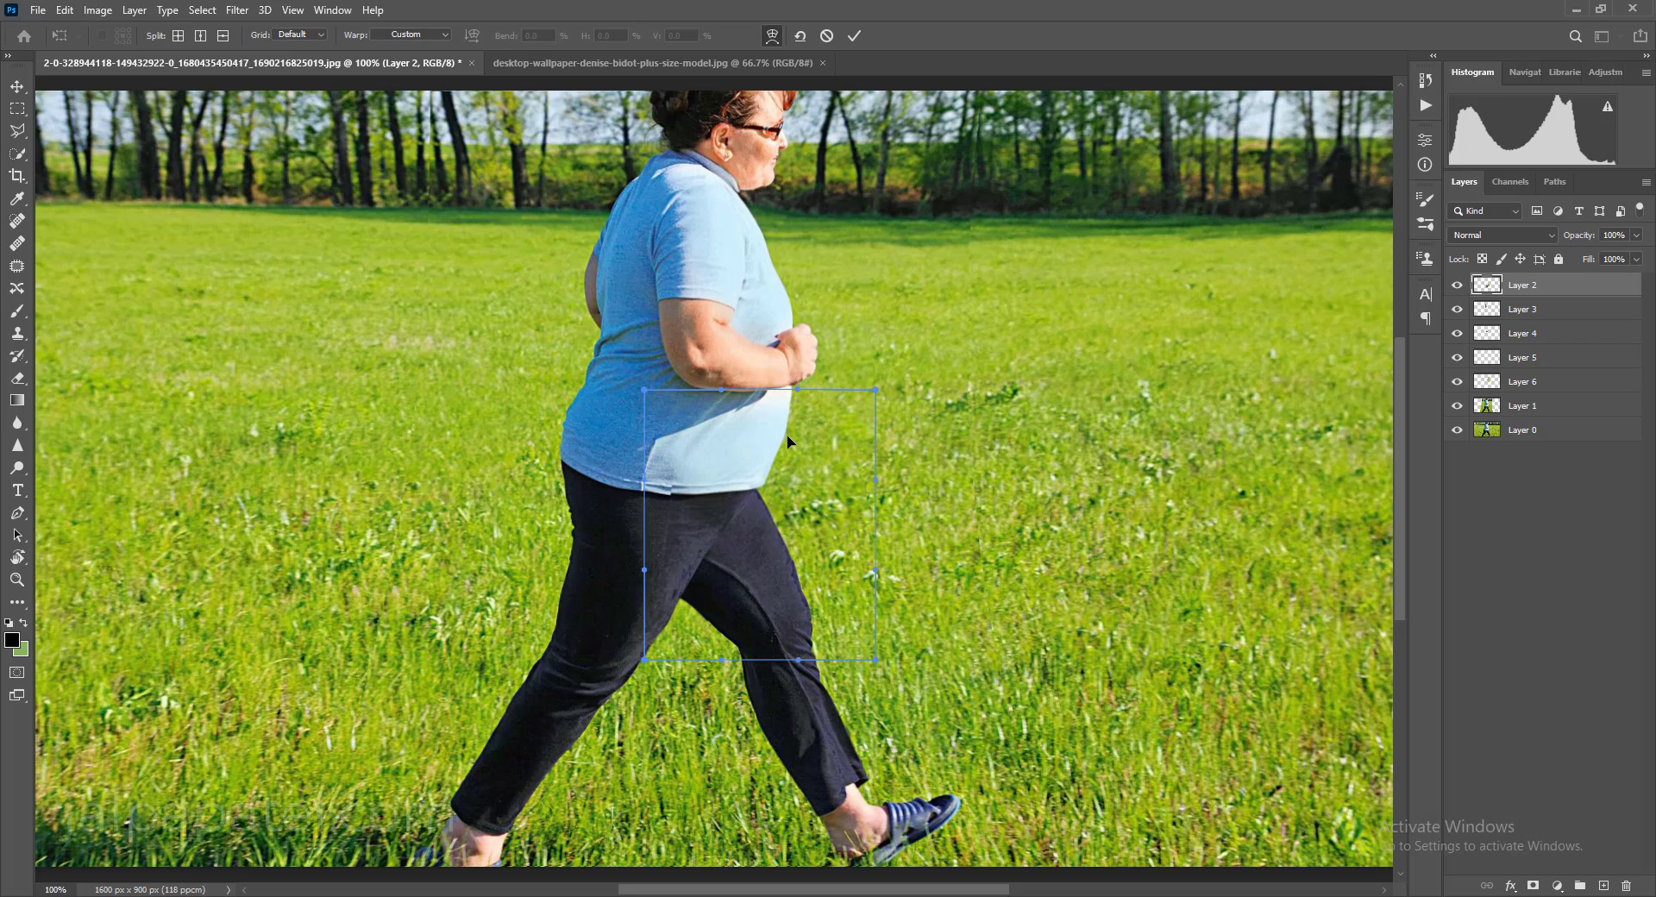
{"action": "left_click_drag", "start_coordinate": [786, 435], "coordinate": [785, 434]}
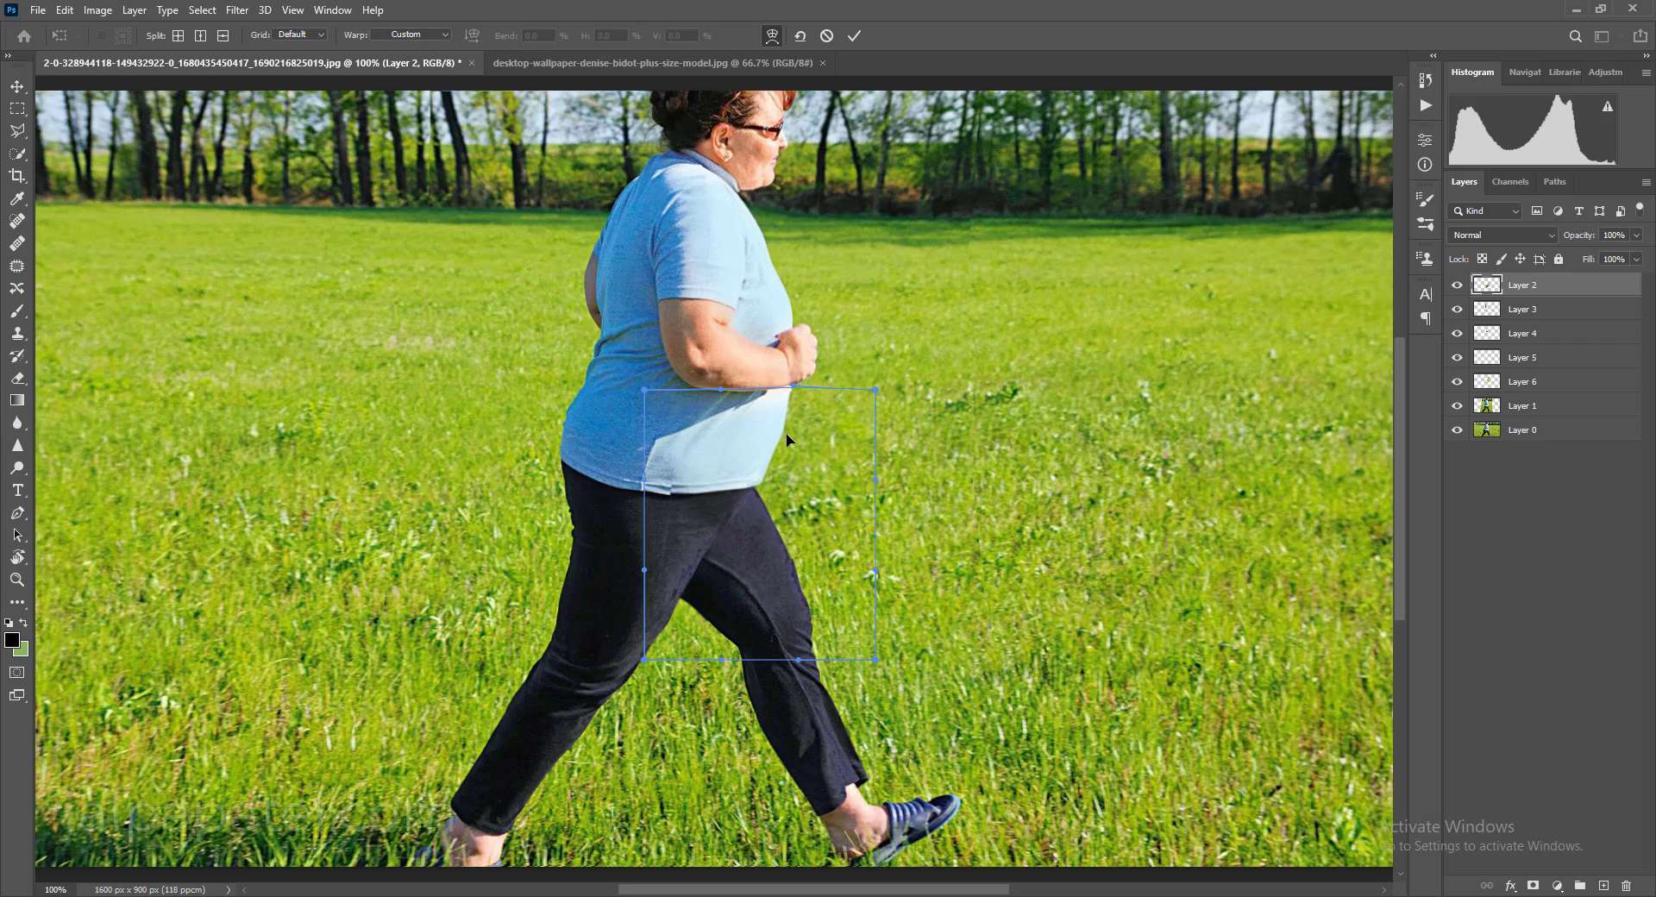
{"action": "left_click_drag", "start_coordinate": [875, 659], "coordinate": [886, 653]}
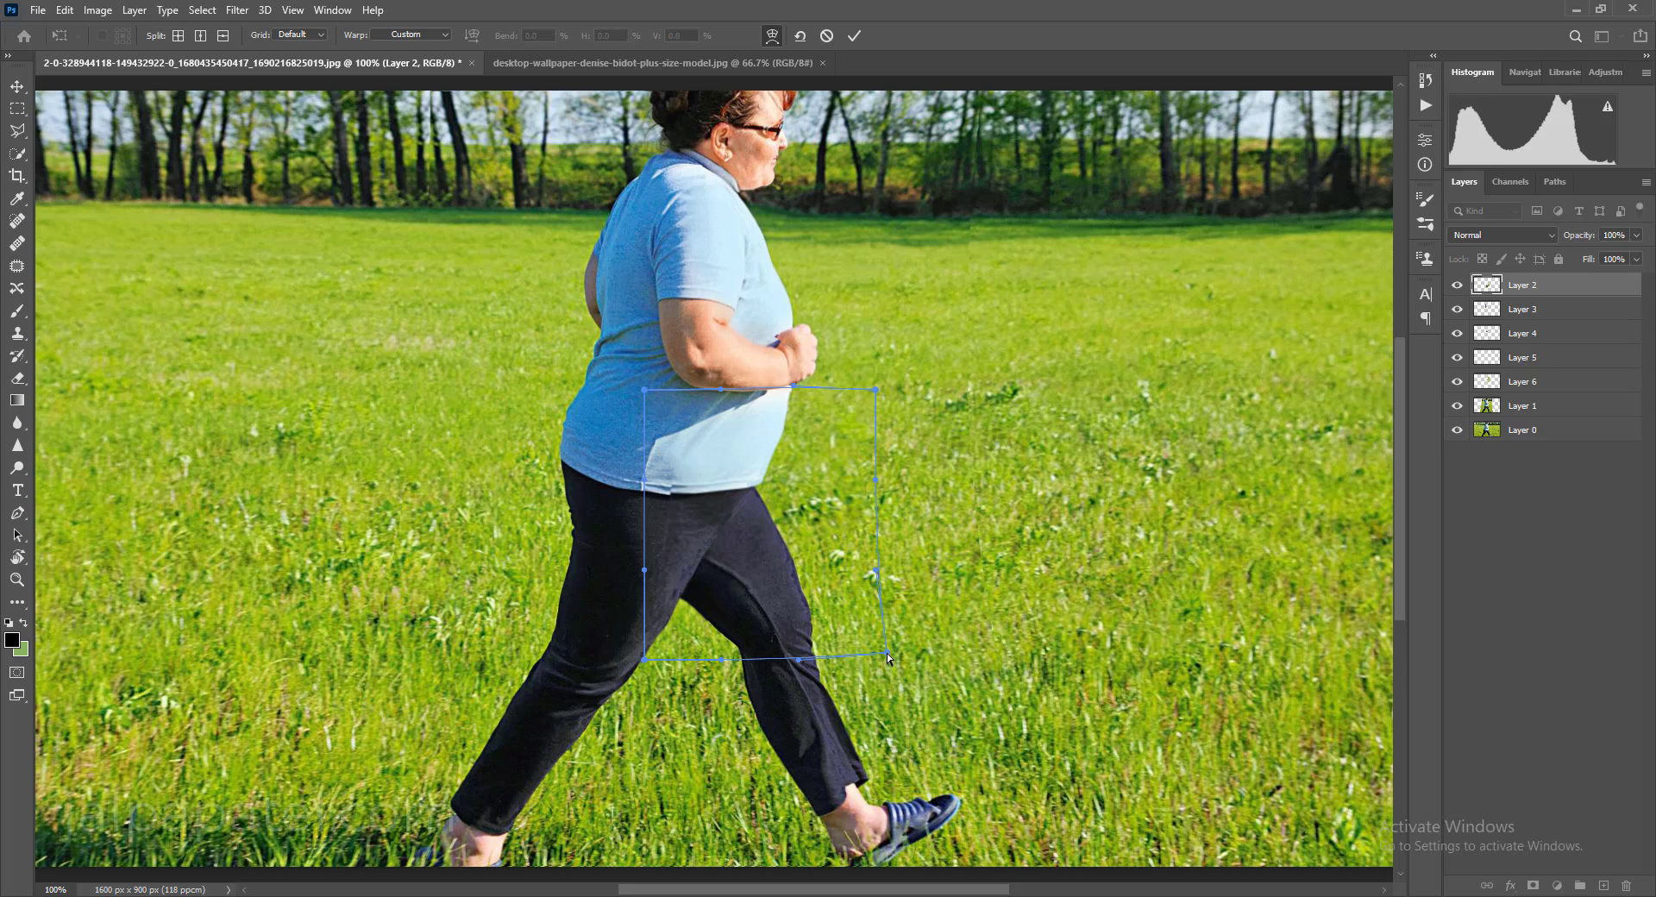
{"action": "key", "text": "Return"}
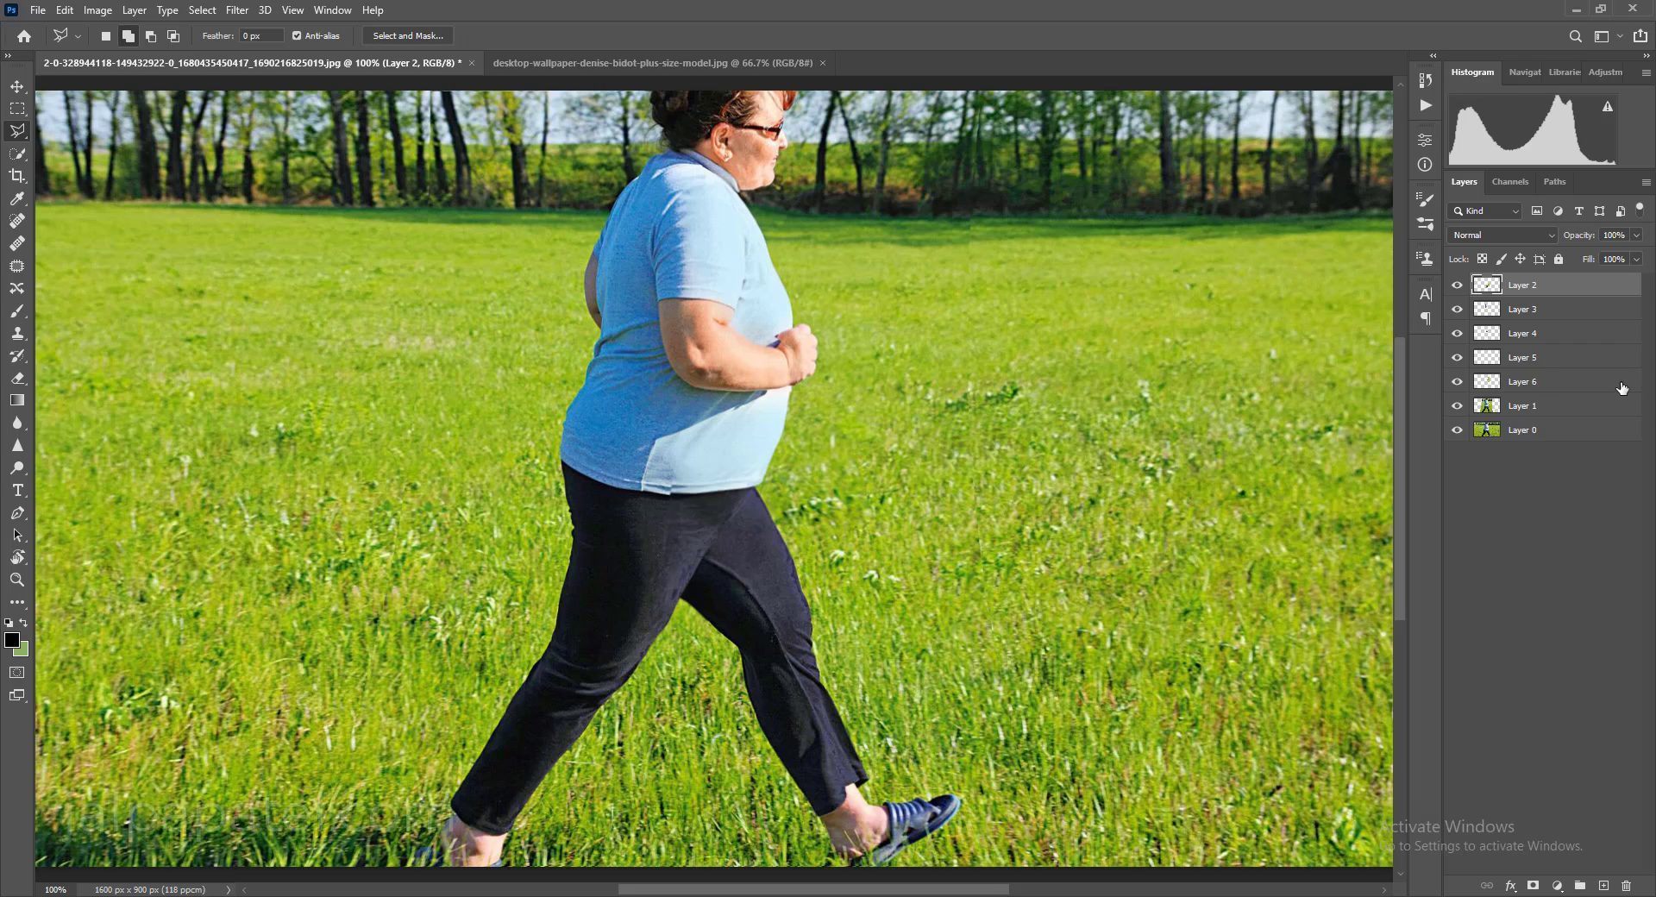
{"action": "key", "text": "ctrl+plus"}
{"action": "scroll", "coordinate": [961, 480], "scroll_direction": "up", "scroll_amount": 5}
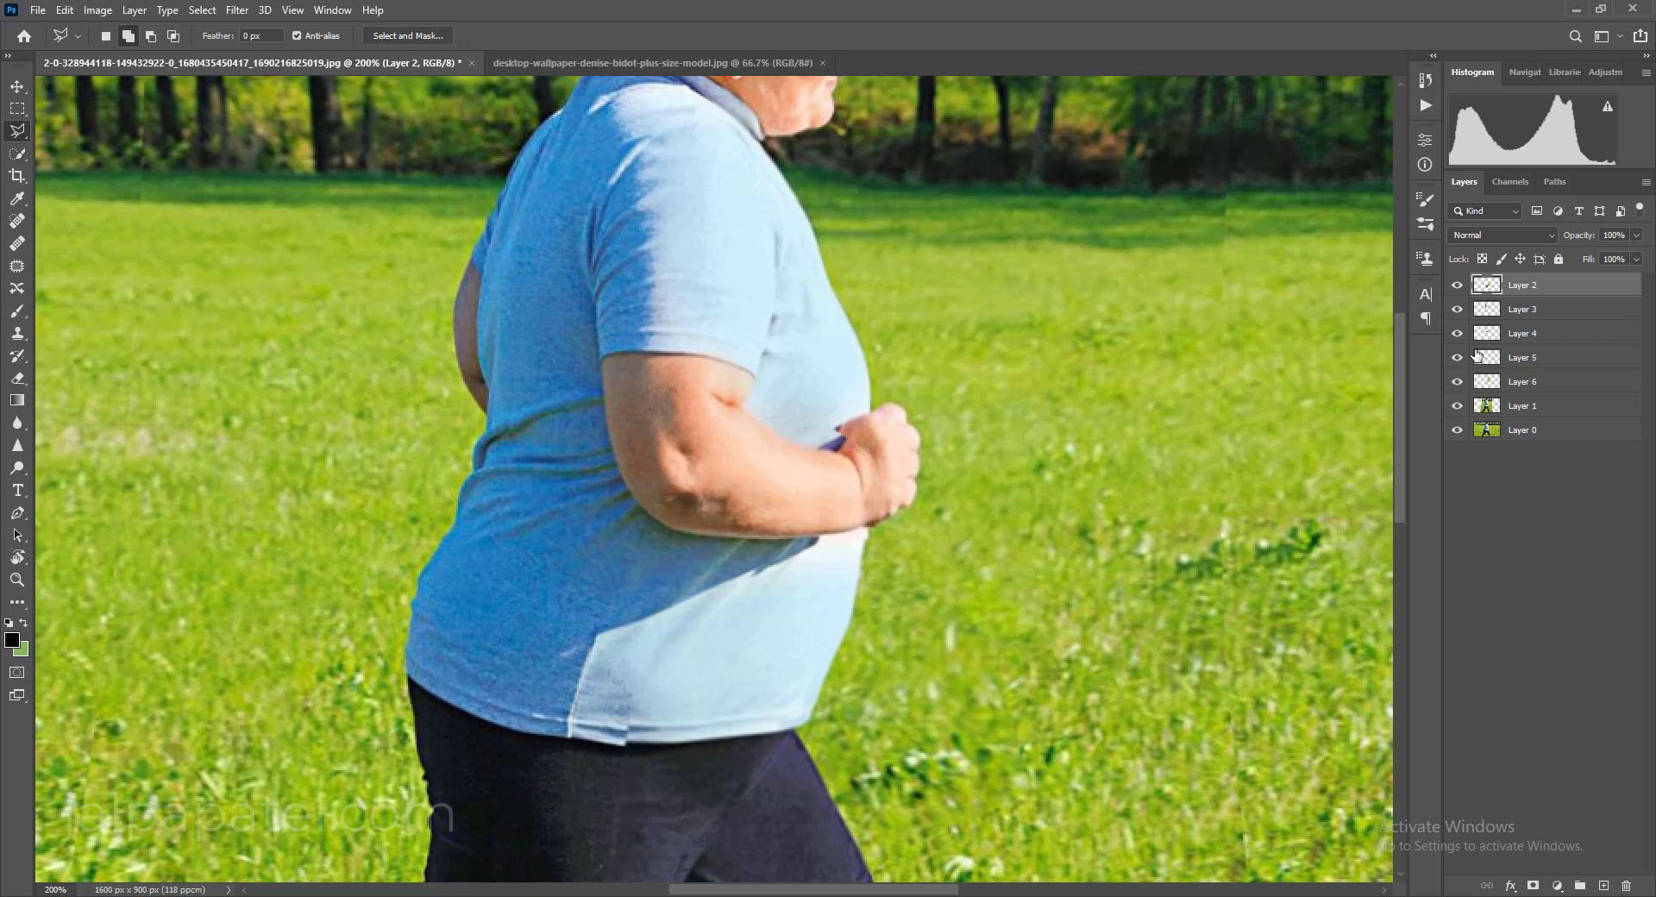
{"action": "left_click", "coordinate": [1457, 286]}
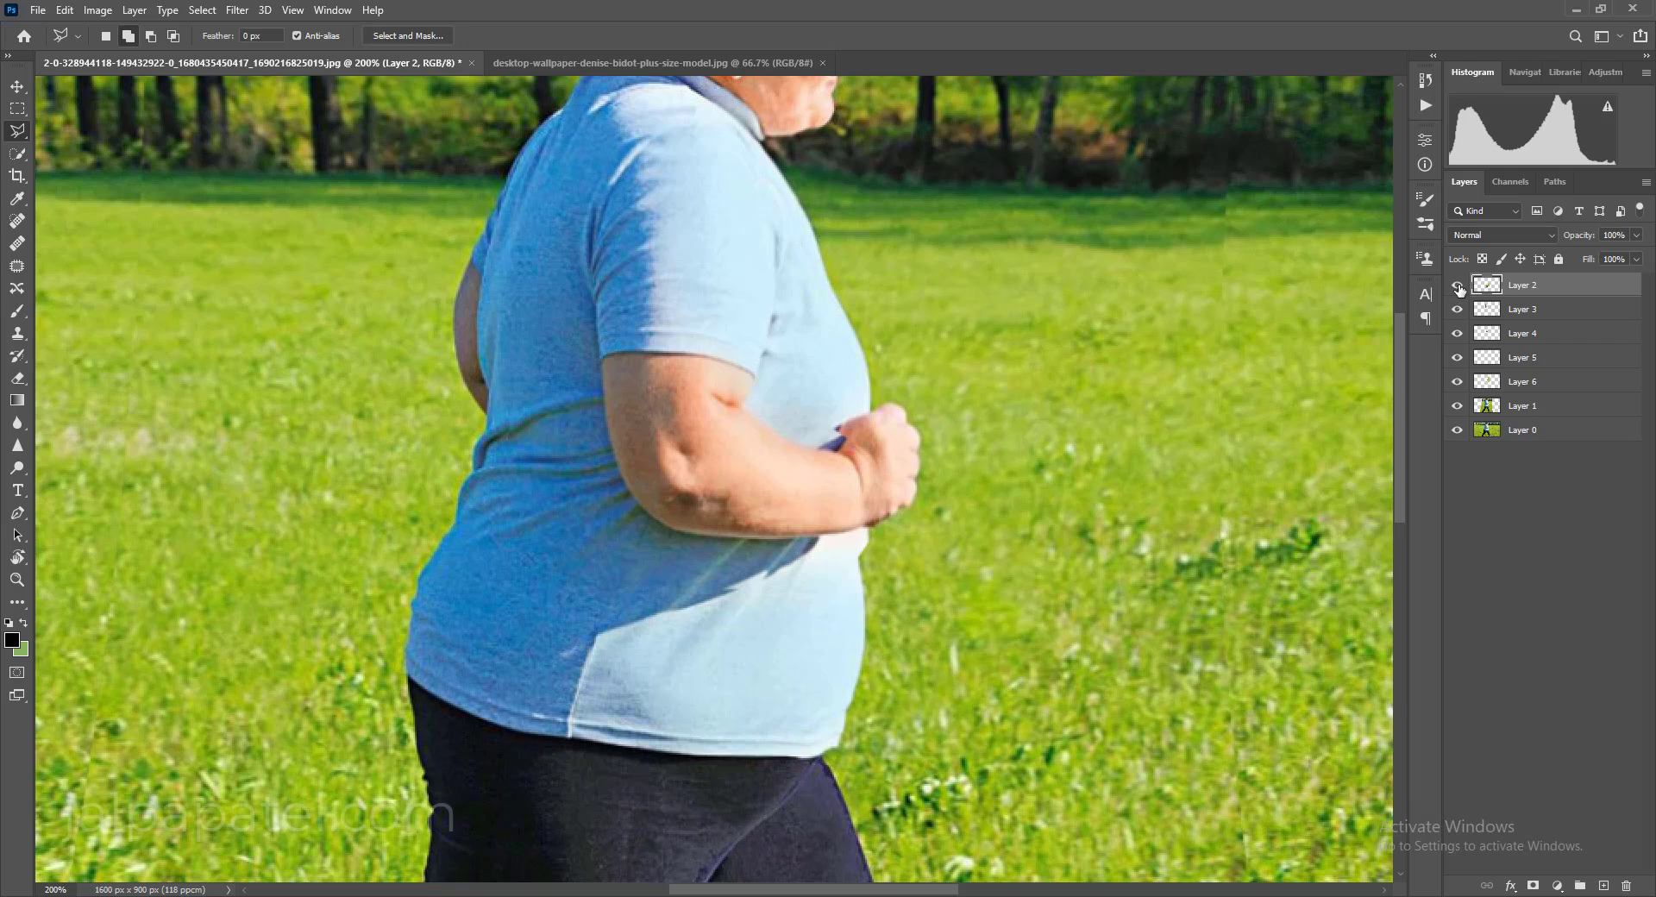
{"action": "left_click", "coordinate": [1457, 285]}
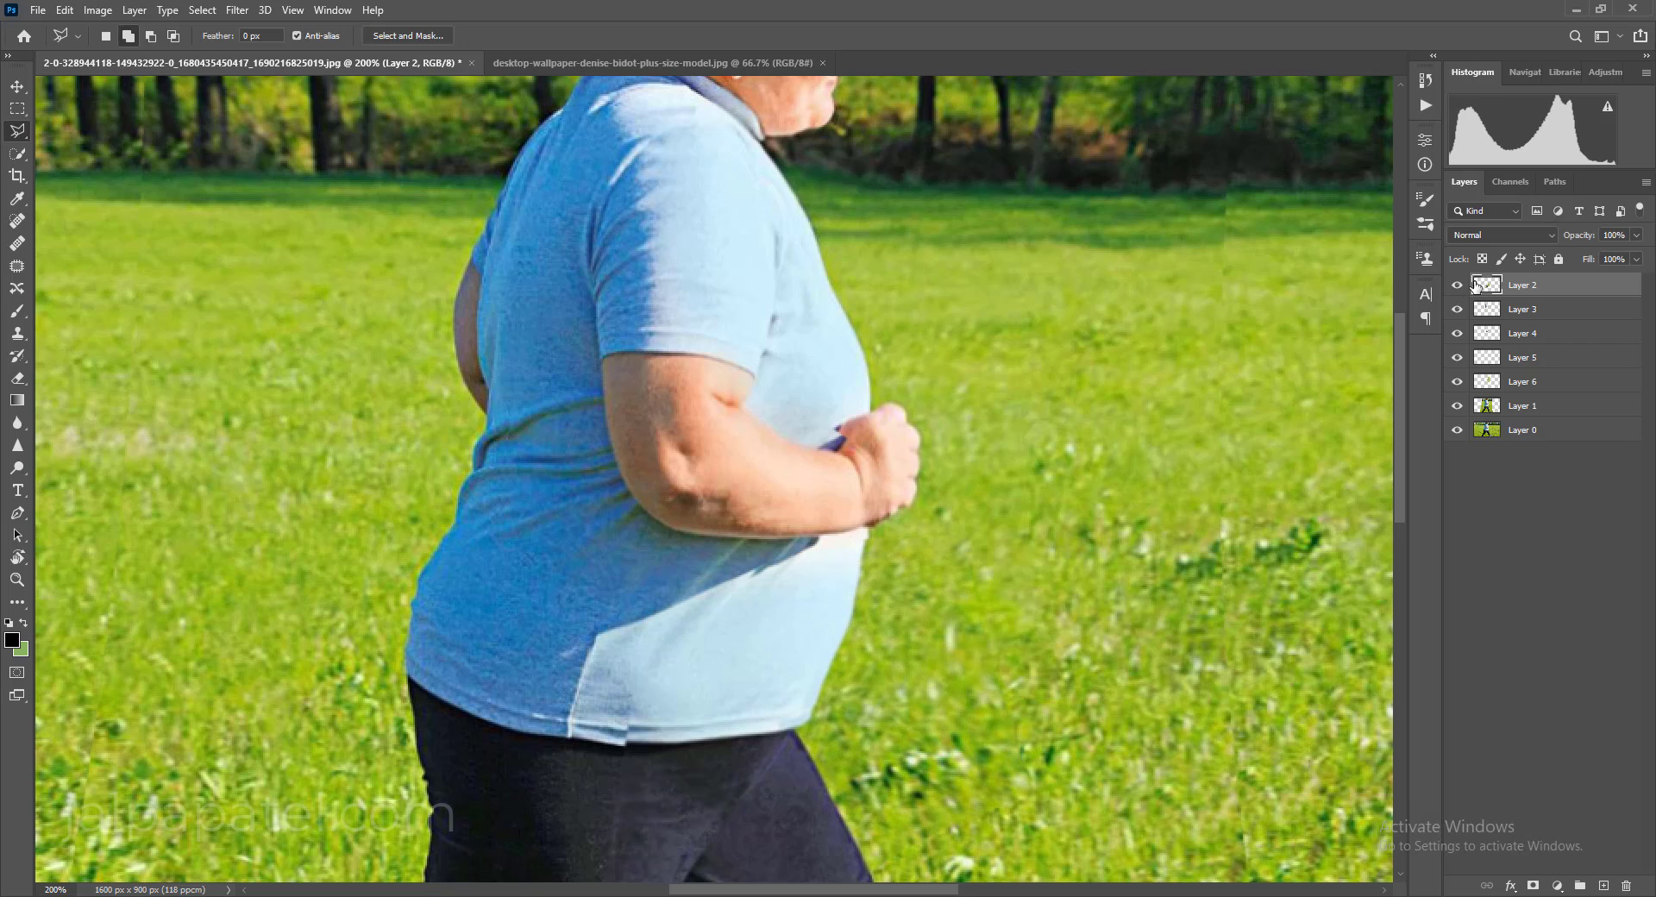
Add a layer mask to Layer 6 and erase over the fist so the hand on the layer beneath shows through
{"action": "left_click", "coordinate": [18, 378]}
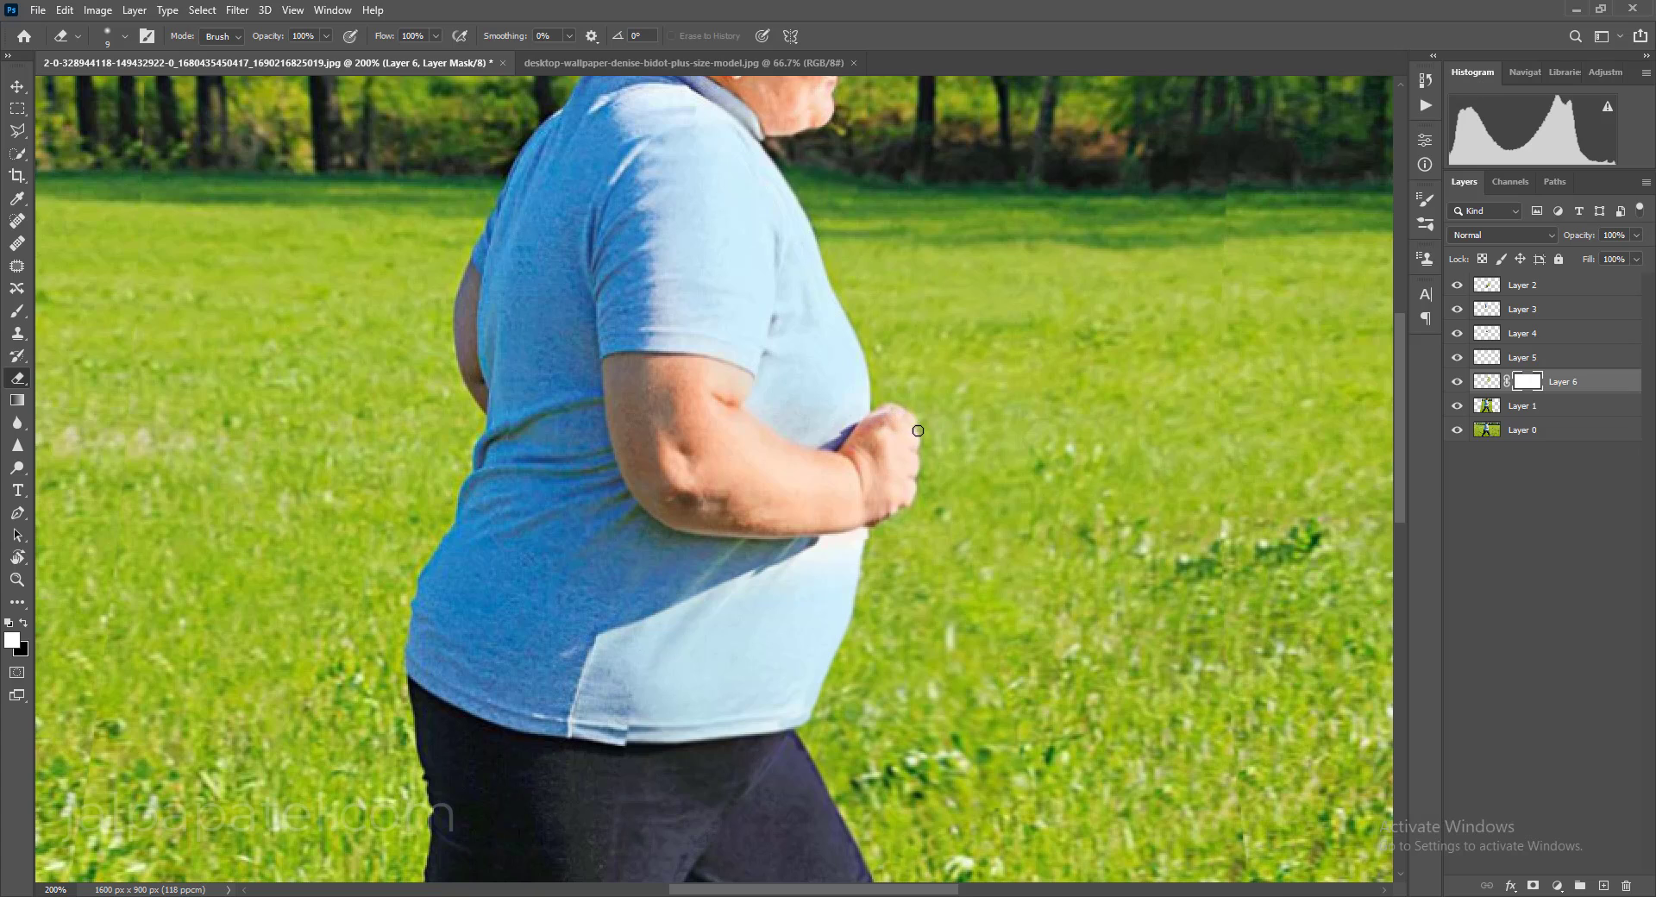
{"action": "mouse_move", "coordinate": [901, 413]}
{"action": "left_mouse_down"}
{"action": "mouse_move", "coordinate": [947, 462]}
{"action": "mouse_move", "coordinate": [935, 443]}
{"action": "mouse_move", "coordinate": [898, 471]}
{"action": "left_mouse_up"}
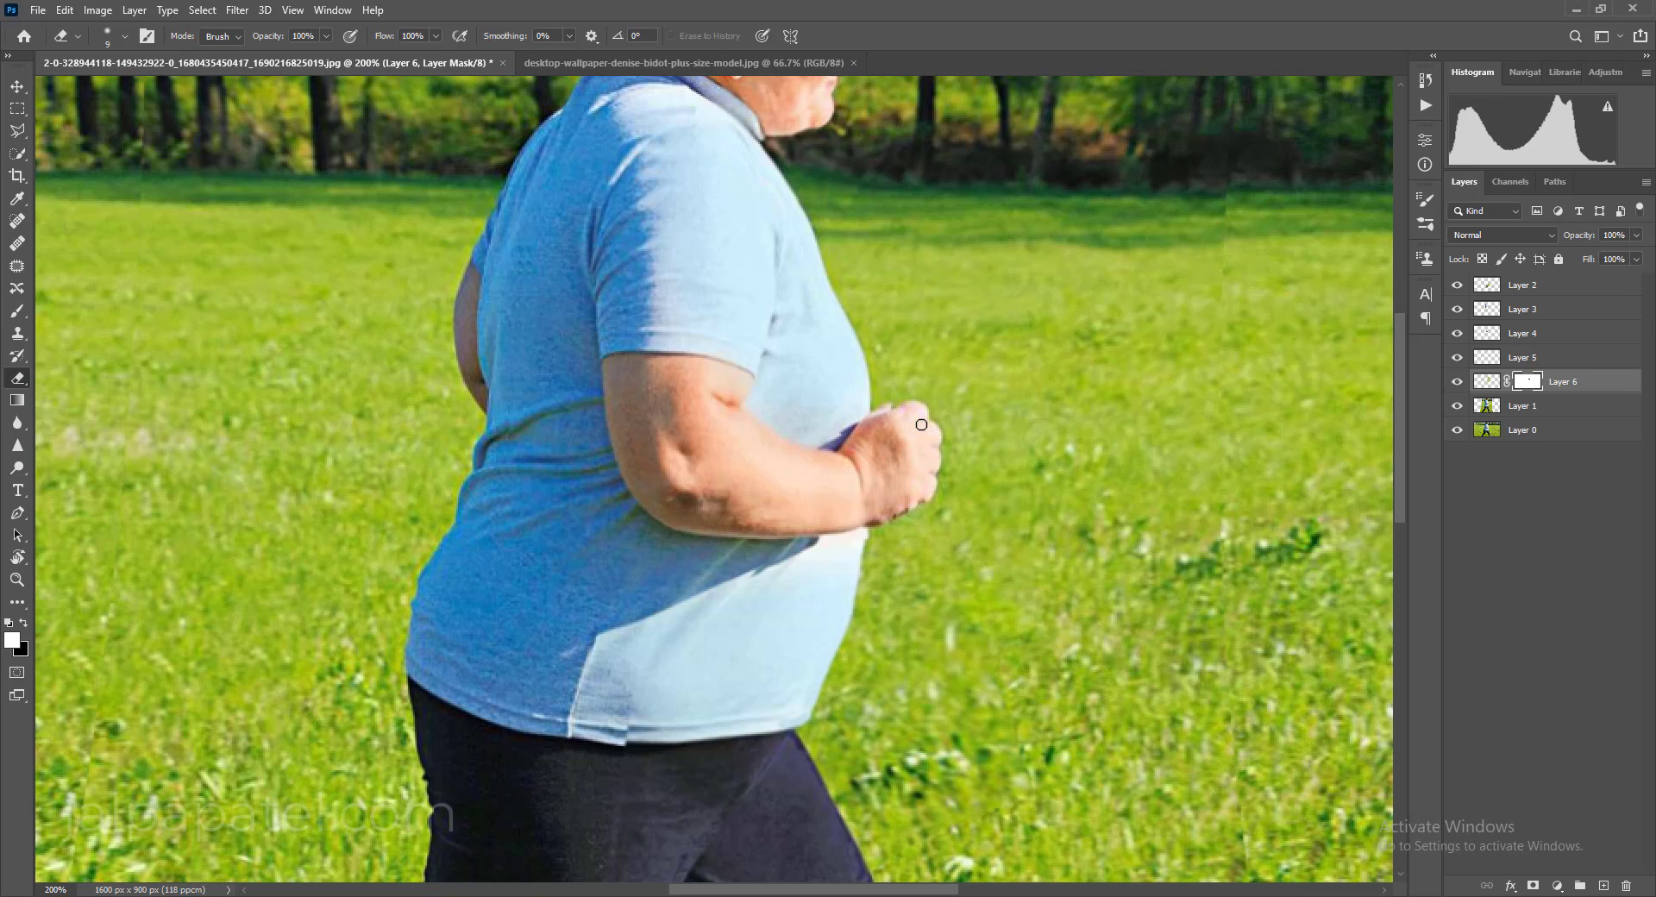
{"action": "left_click", "coordinate": [1456, 382]}
{"action": "left_click", "coordinate": [1456, 382]}
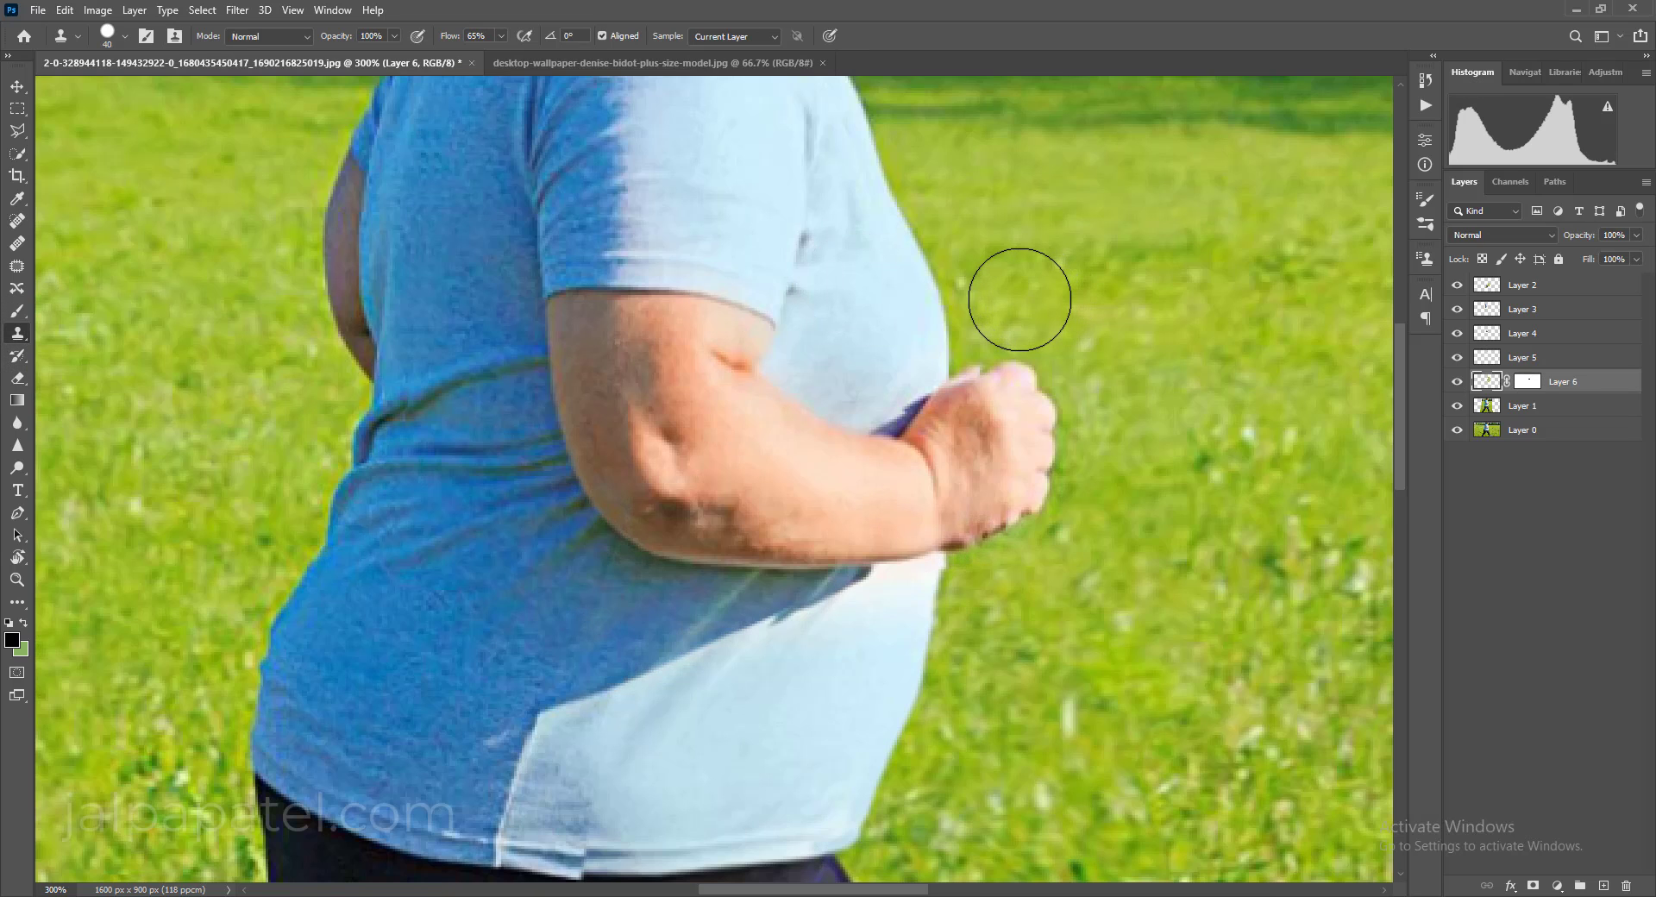
Clean up the edge between the chest and the fist on Layer 6 with a small Clone Stamp brush, and compare with the layer hidden
{"action": "key", "text": "bracketleft"}
{"action": "key", "text": "bracketleft"}
{"action": "key", "text": "bracketleft"}
{"action": "key", "text": "bracketleft"}
{"action": "key", "text": "bracketleft"}
{"action": "key", "text": "bracketleft"}
{"action": "key", "text": "bracketleft"}
{"action": "left_click_drag", "start_coordinate": [952, 381], "coordinate": [964, 376]}
{"action": "left_click", "coordinate": [1455, 382]}
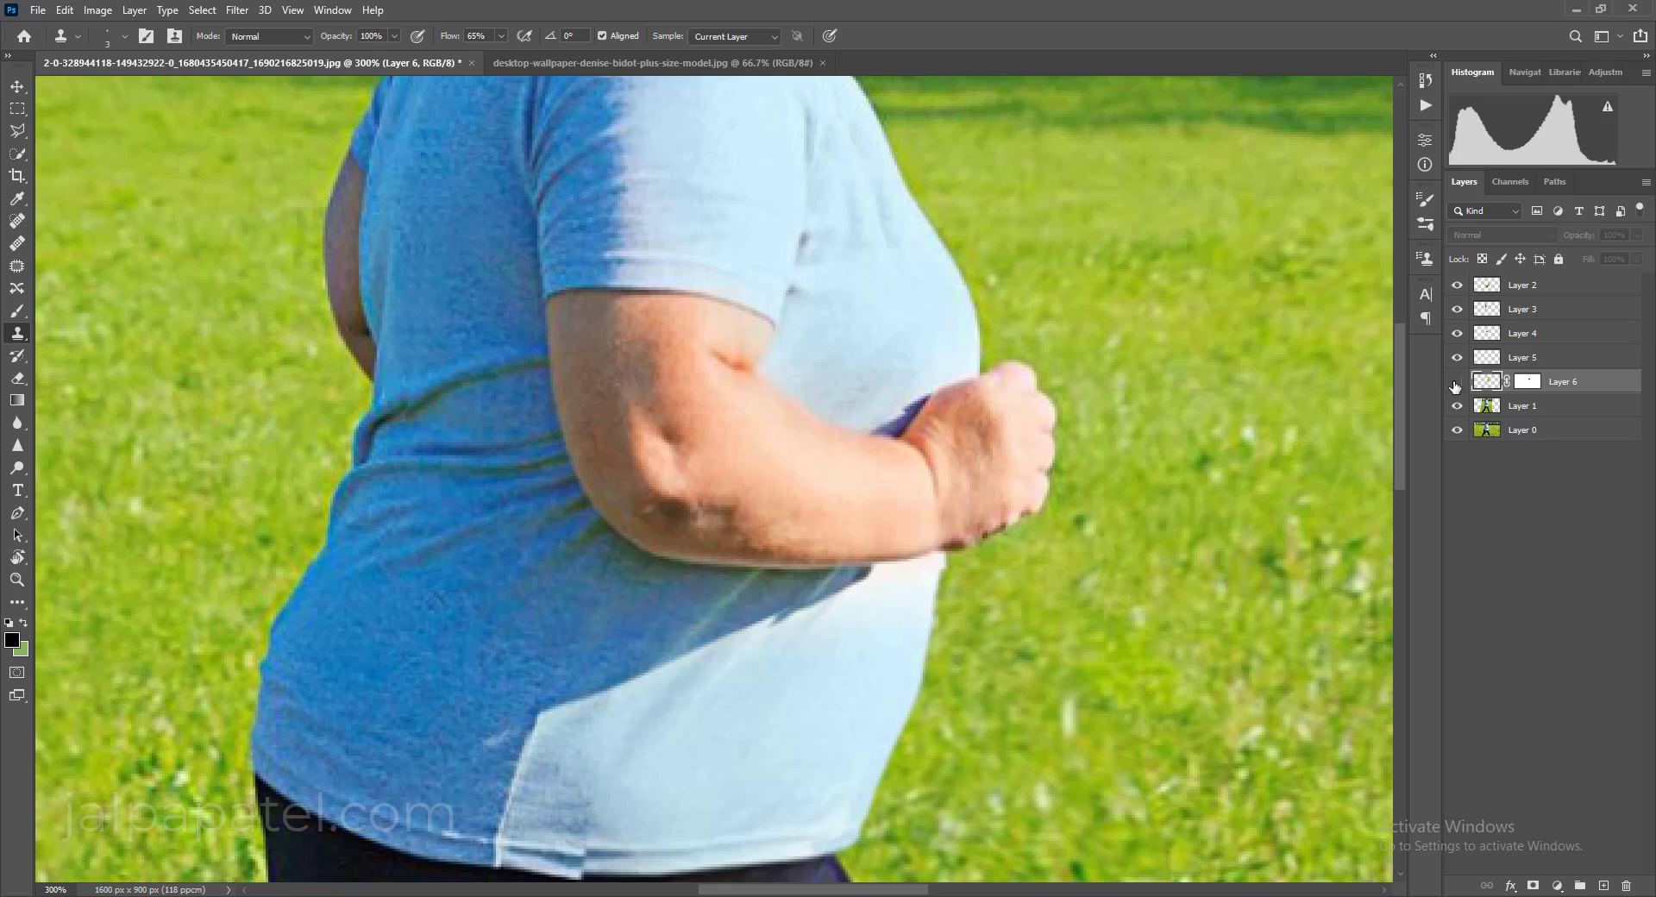
{"action": "left_click", "coordinate": [1455, 382]}
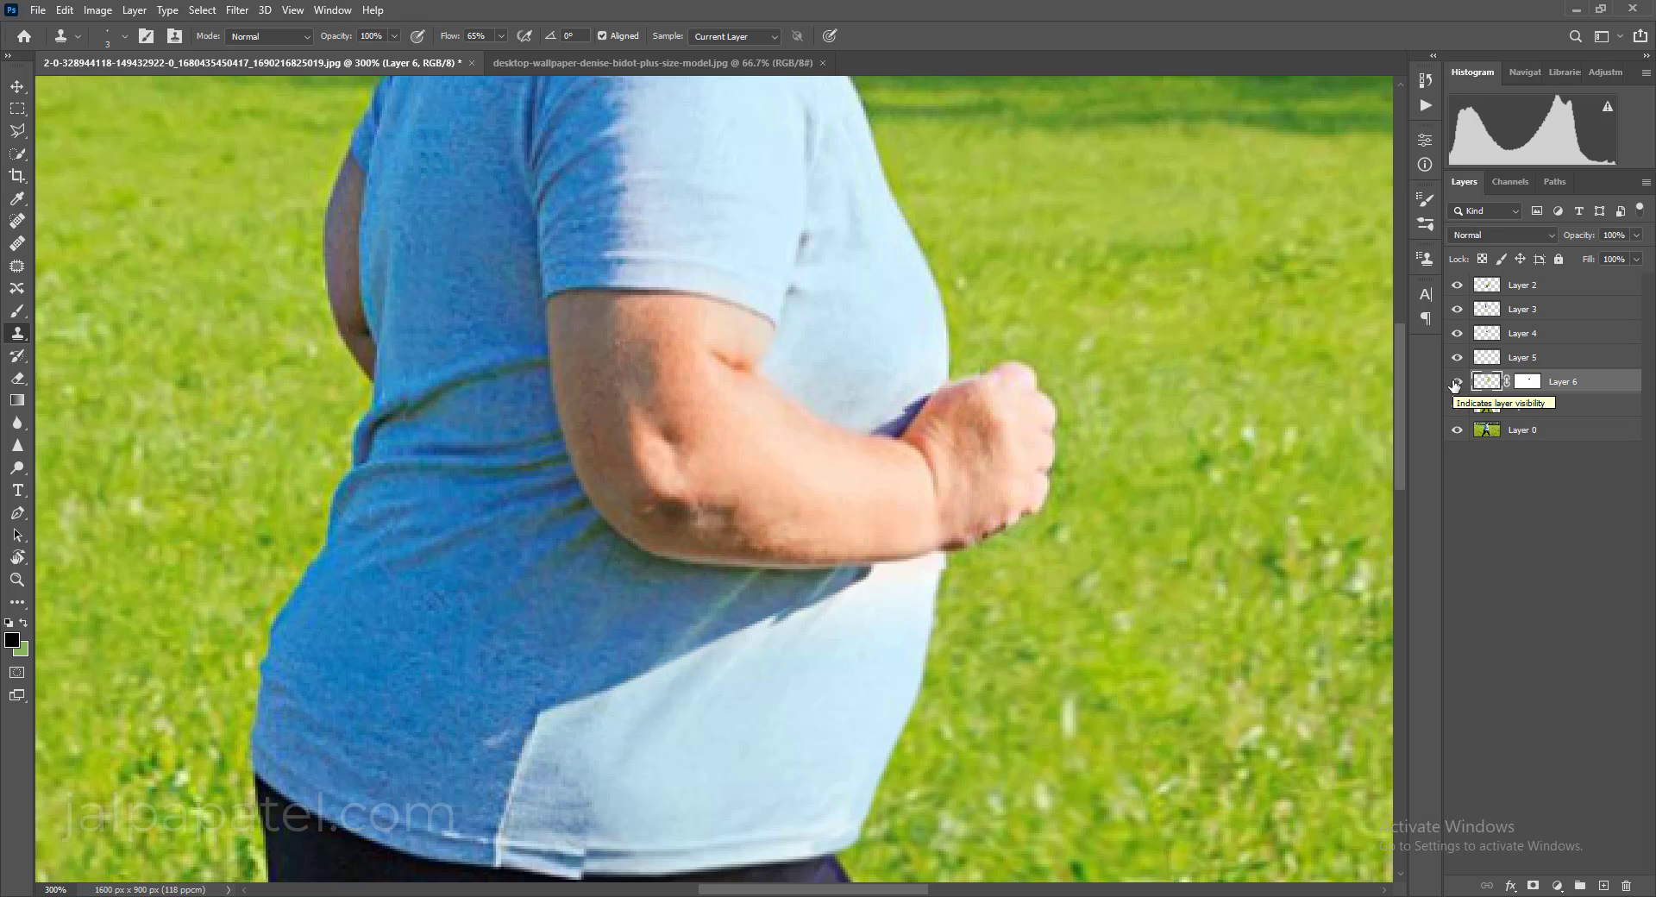
Touch up Layer 6's mask around the top of the fist using a smaller eraser and a small brush
{"action": "left_click", "coordinate": [1527, 381]}
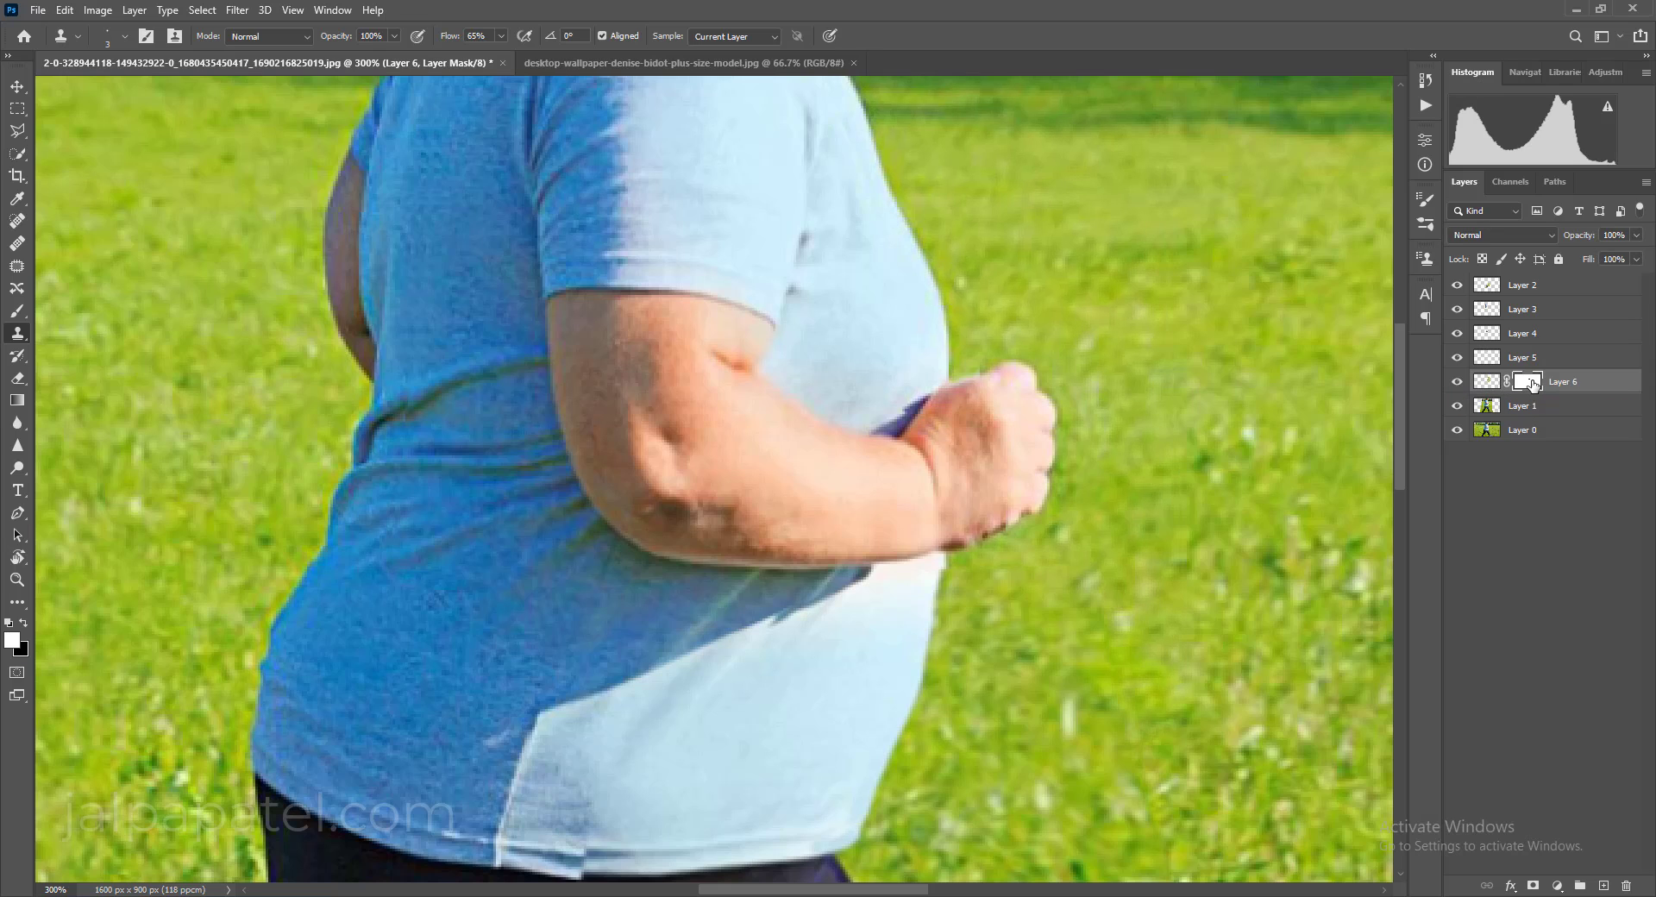
{"action": "left_click", "coordinate": [19, 379]}
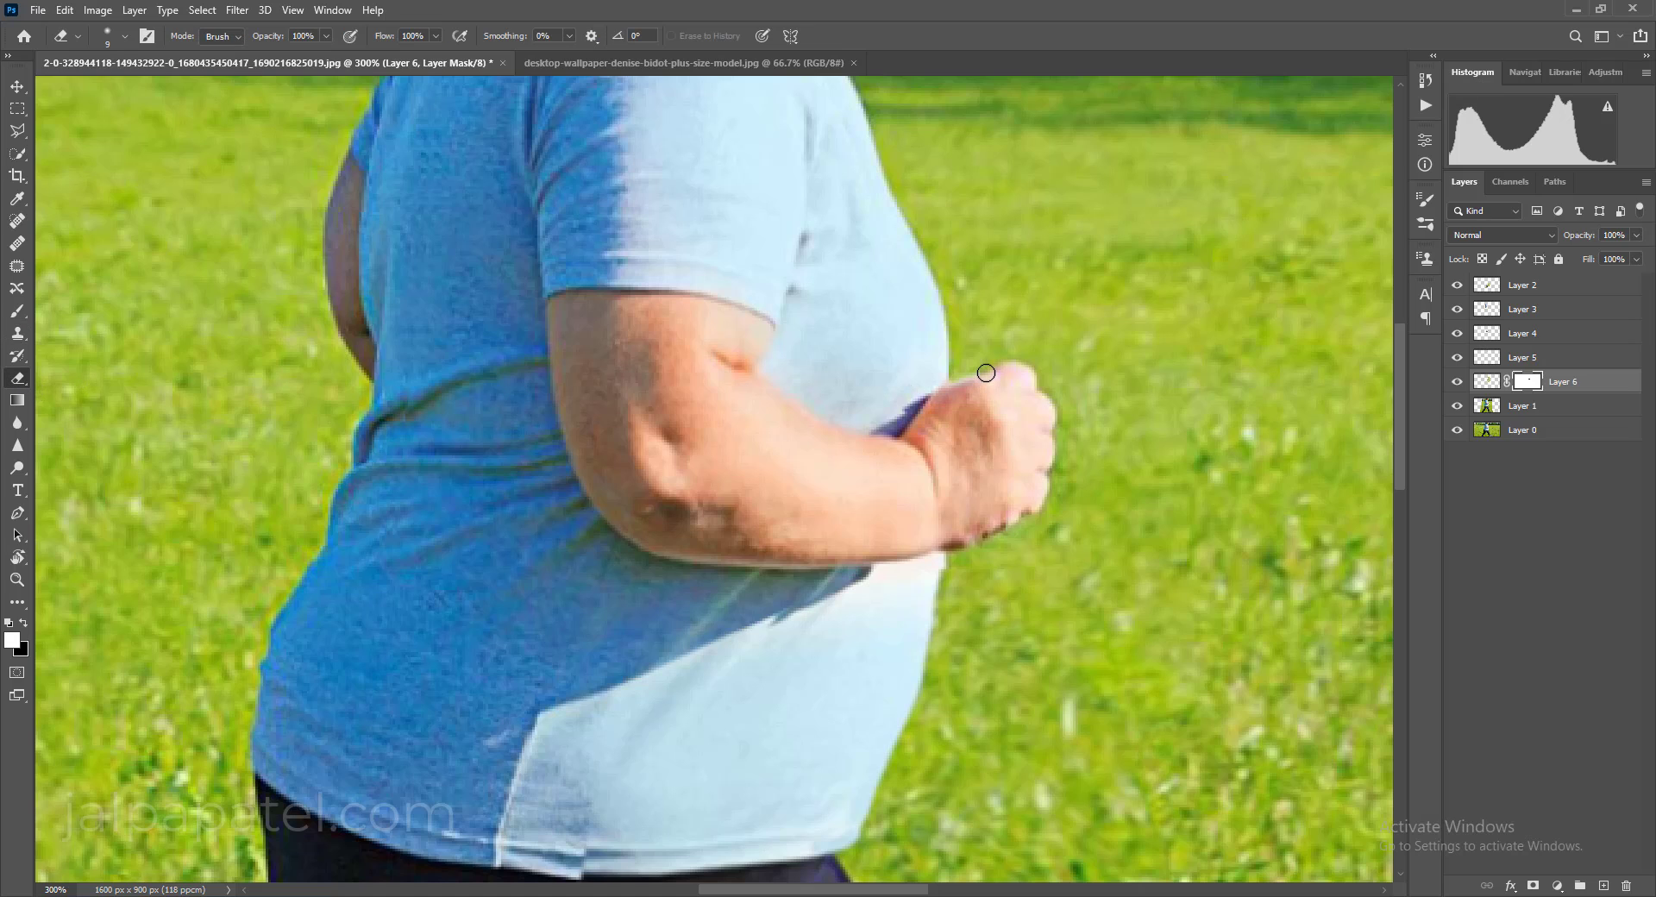
{"action": "key", "text": "bracketleft"}
{"action": "key", "text": "bracketleft"}
{"action": "key", "text": "bracketleft"}
{"action": "left_click", "coordinate": [17, 312]}
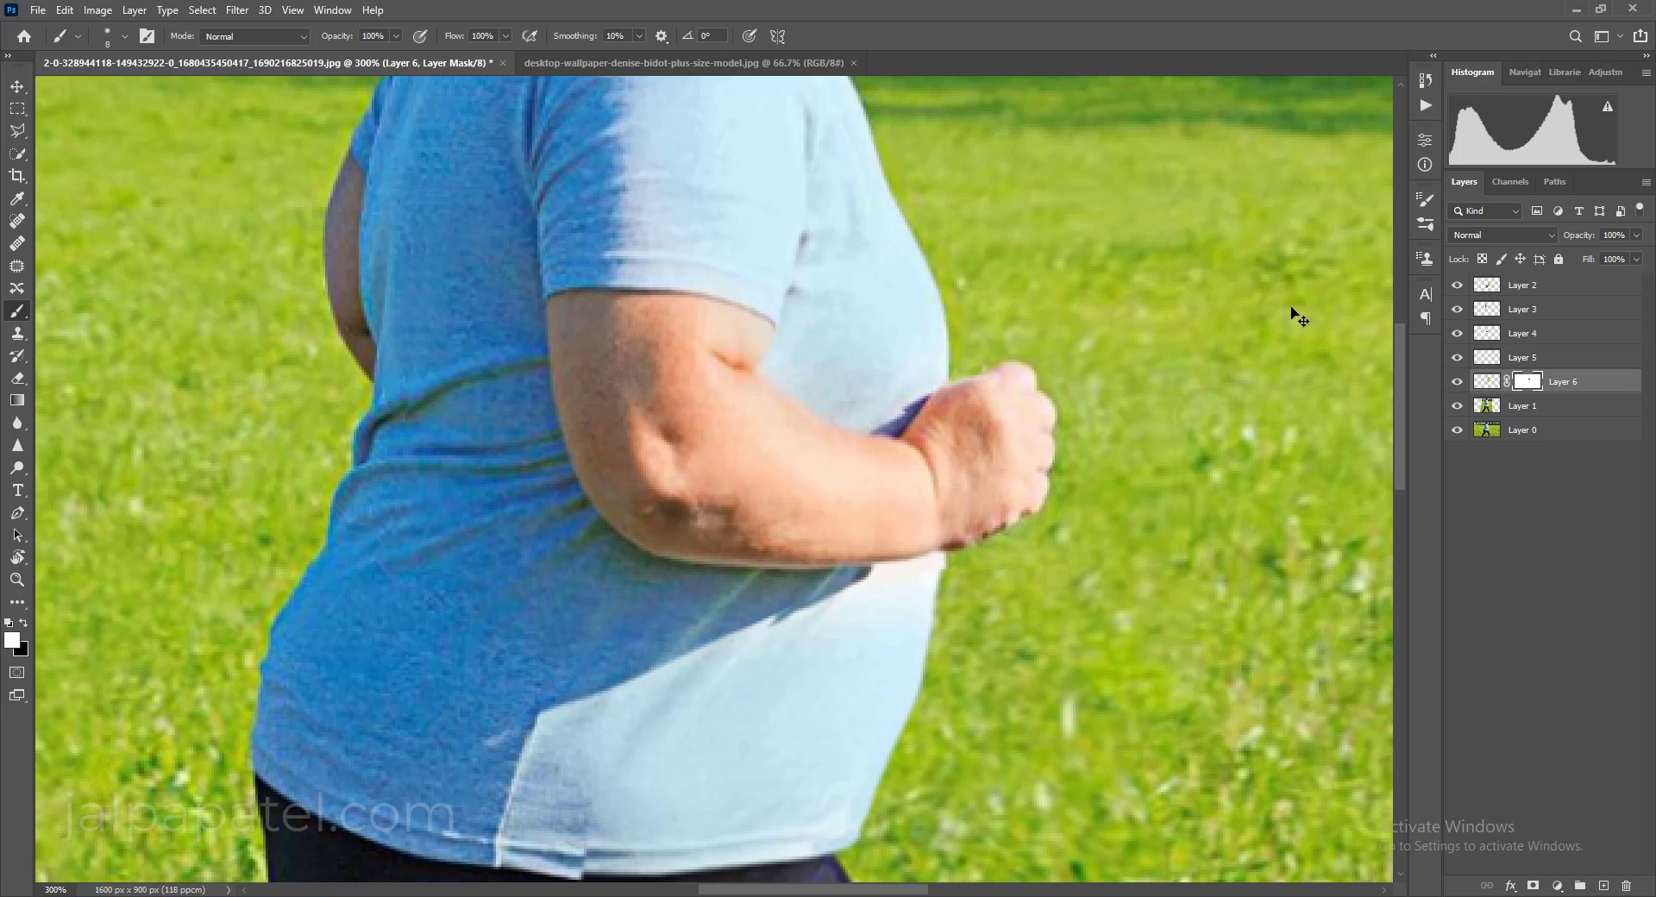
{"action": "key", "text": "["}
{"action": "key", "text": "["}
{"action": "key", "text": "["}
Group all layers from Layer 2 down to Layer 1 above the original Layer 0
{"action": "key", "text": "ctrl+minus"}
{"action": "key", "text": "ctrl+minus"}
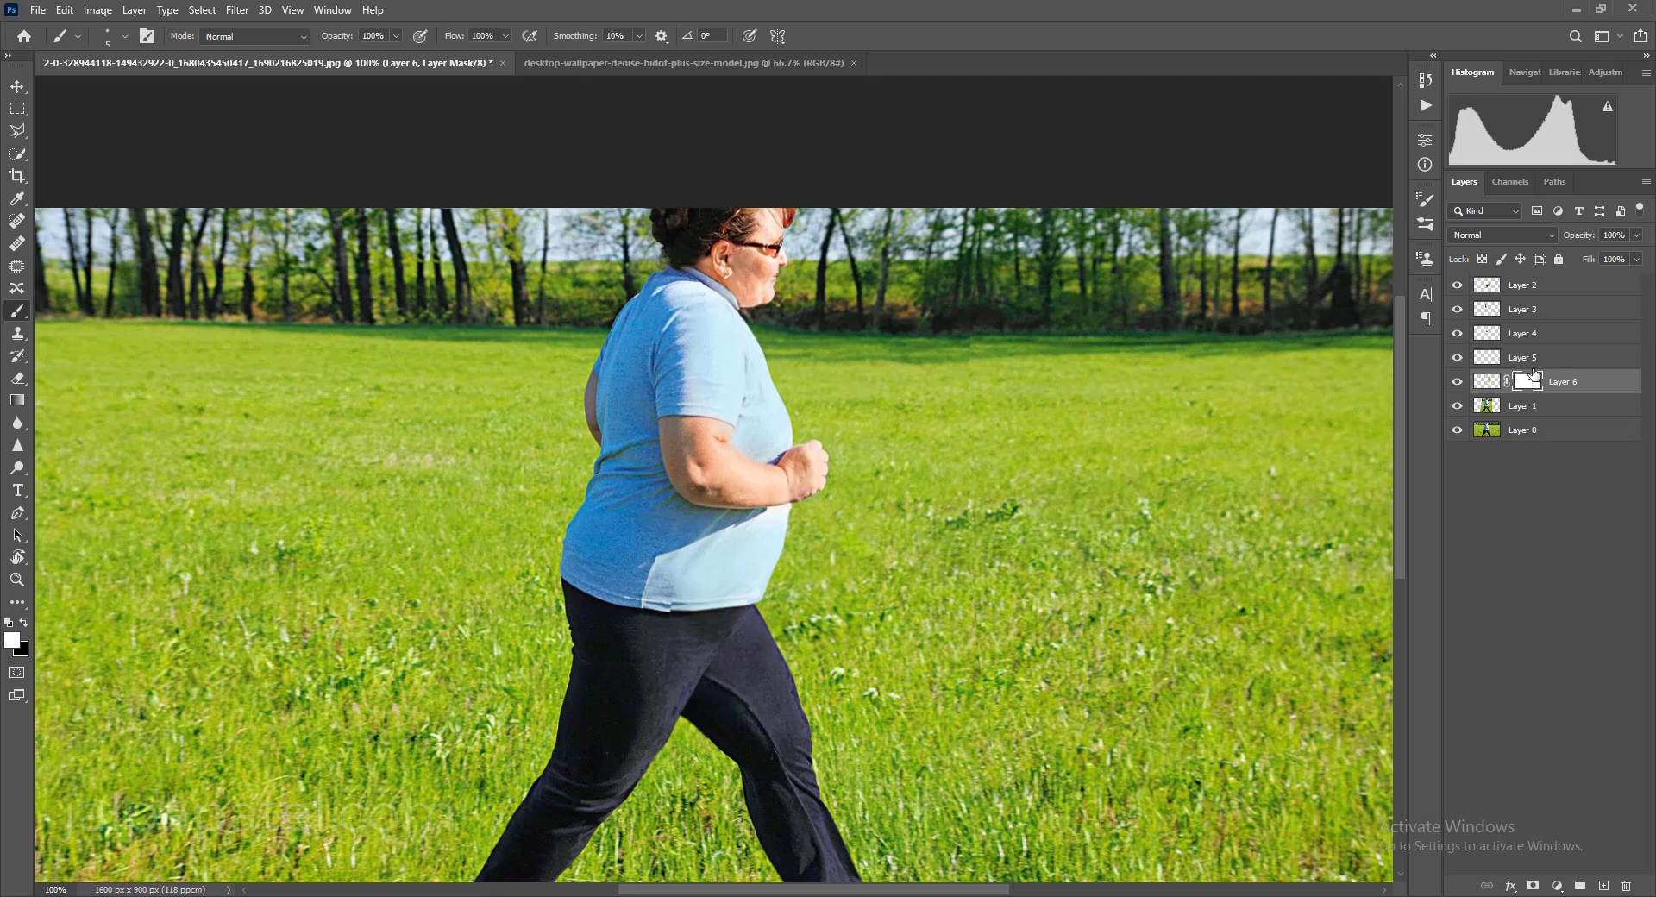
{"action": "key", "text": "ctrl+minus"}
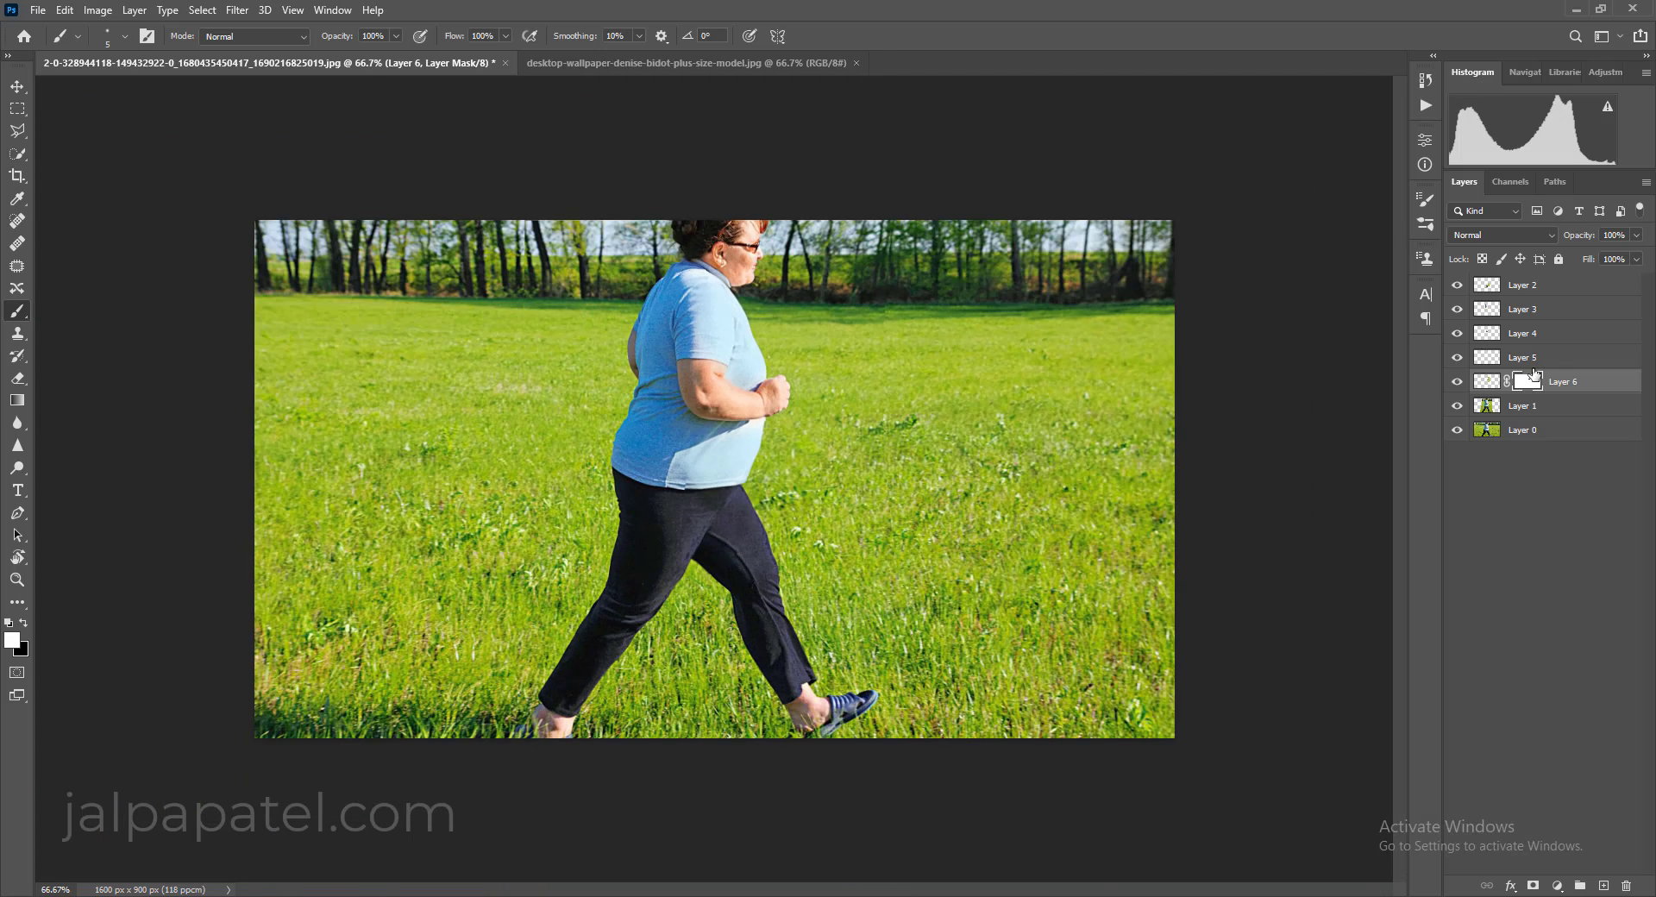
{"action": "left_click", "coordinate": [1563, 285]}
{"action": "left_click", "coordinate": [1580, 407], "text": "shift"}
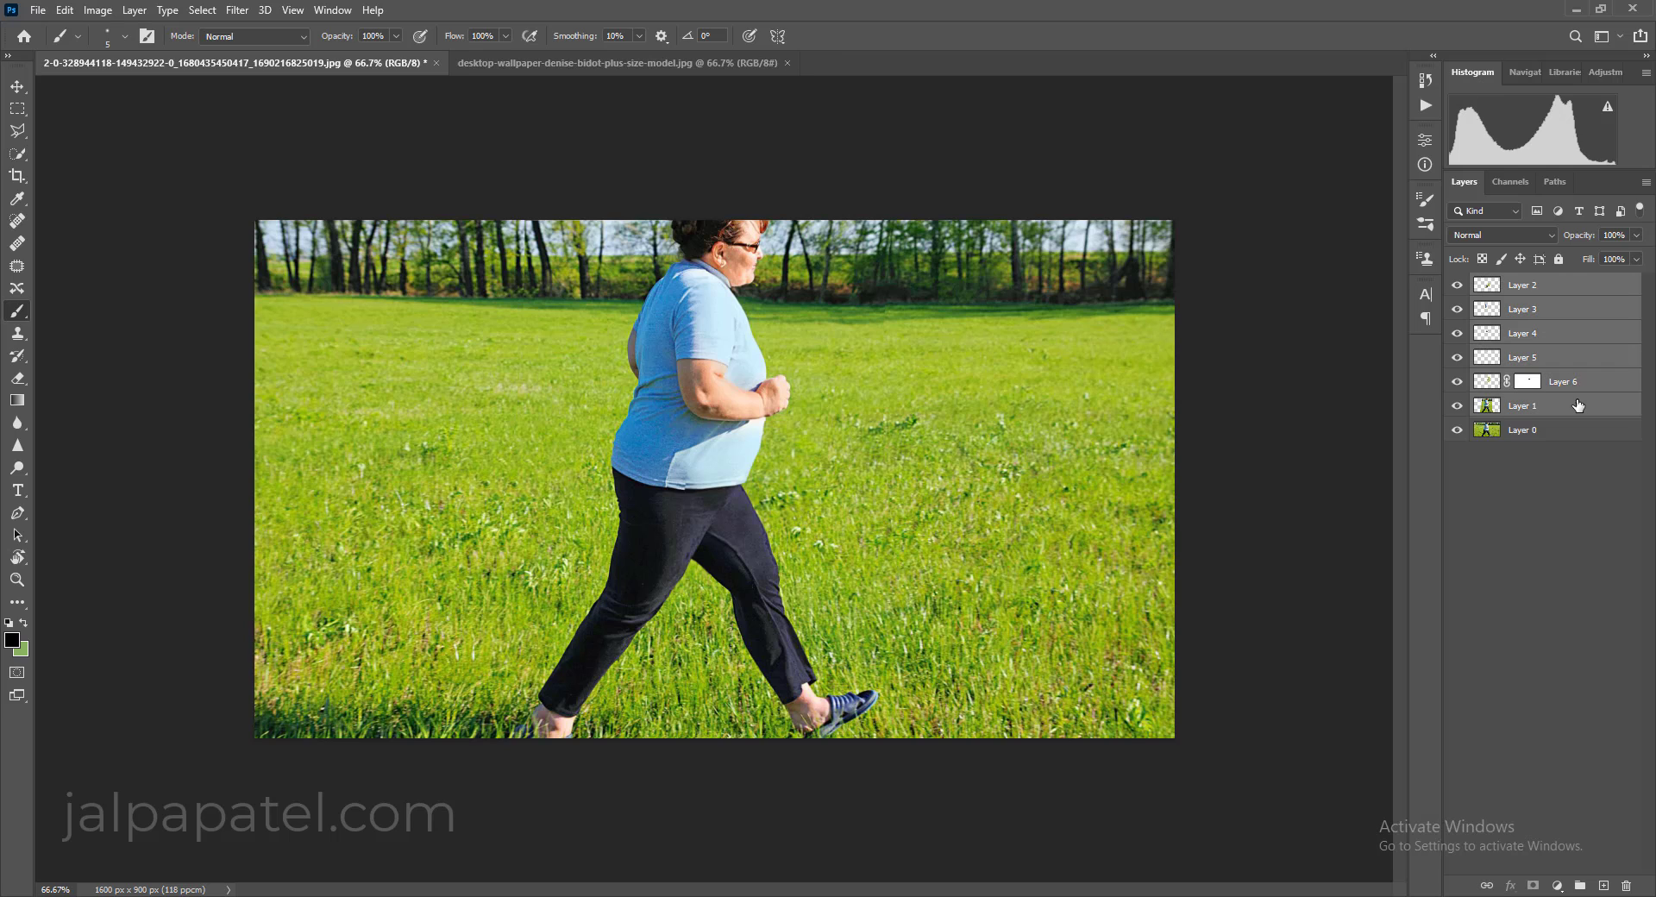
{"action": "key", "text": "ctrl+g"}
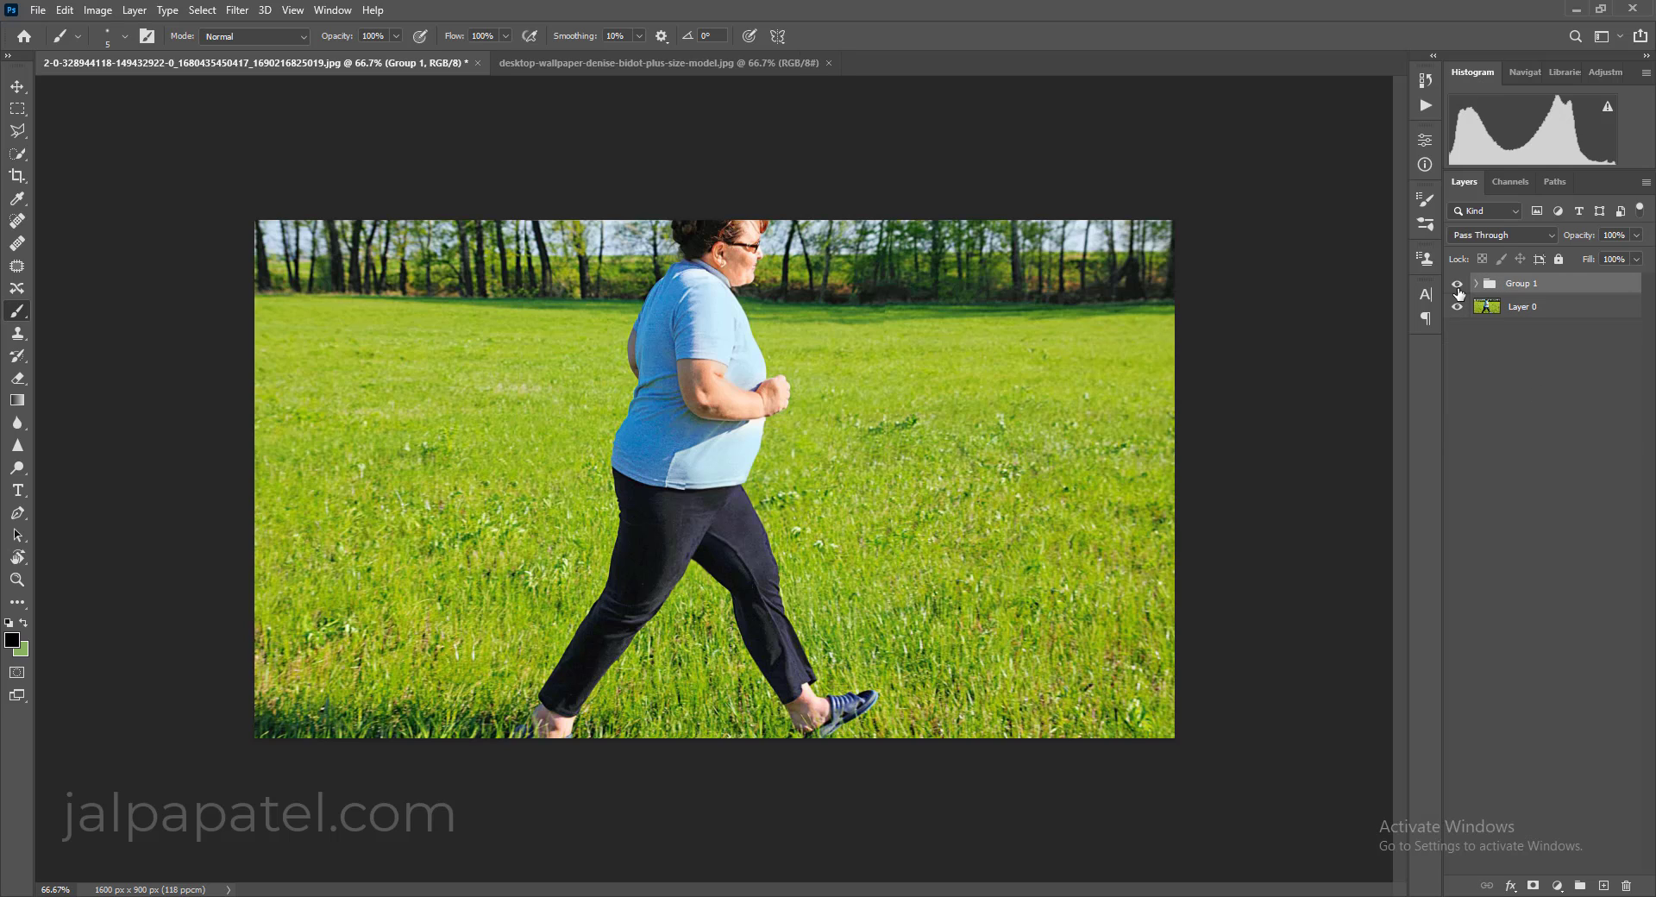
Toggle the visibility of Group 1 repeatedly to compare the slimmed figure with the original photo at different zoom levels
{"action": "left_click", "coordinate": [1458, 284]}
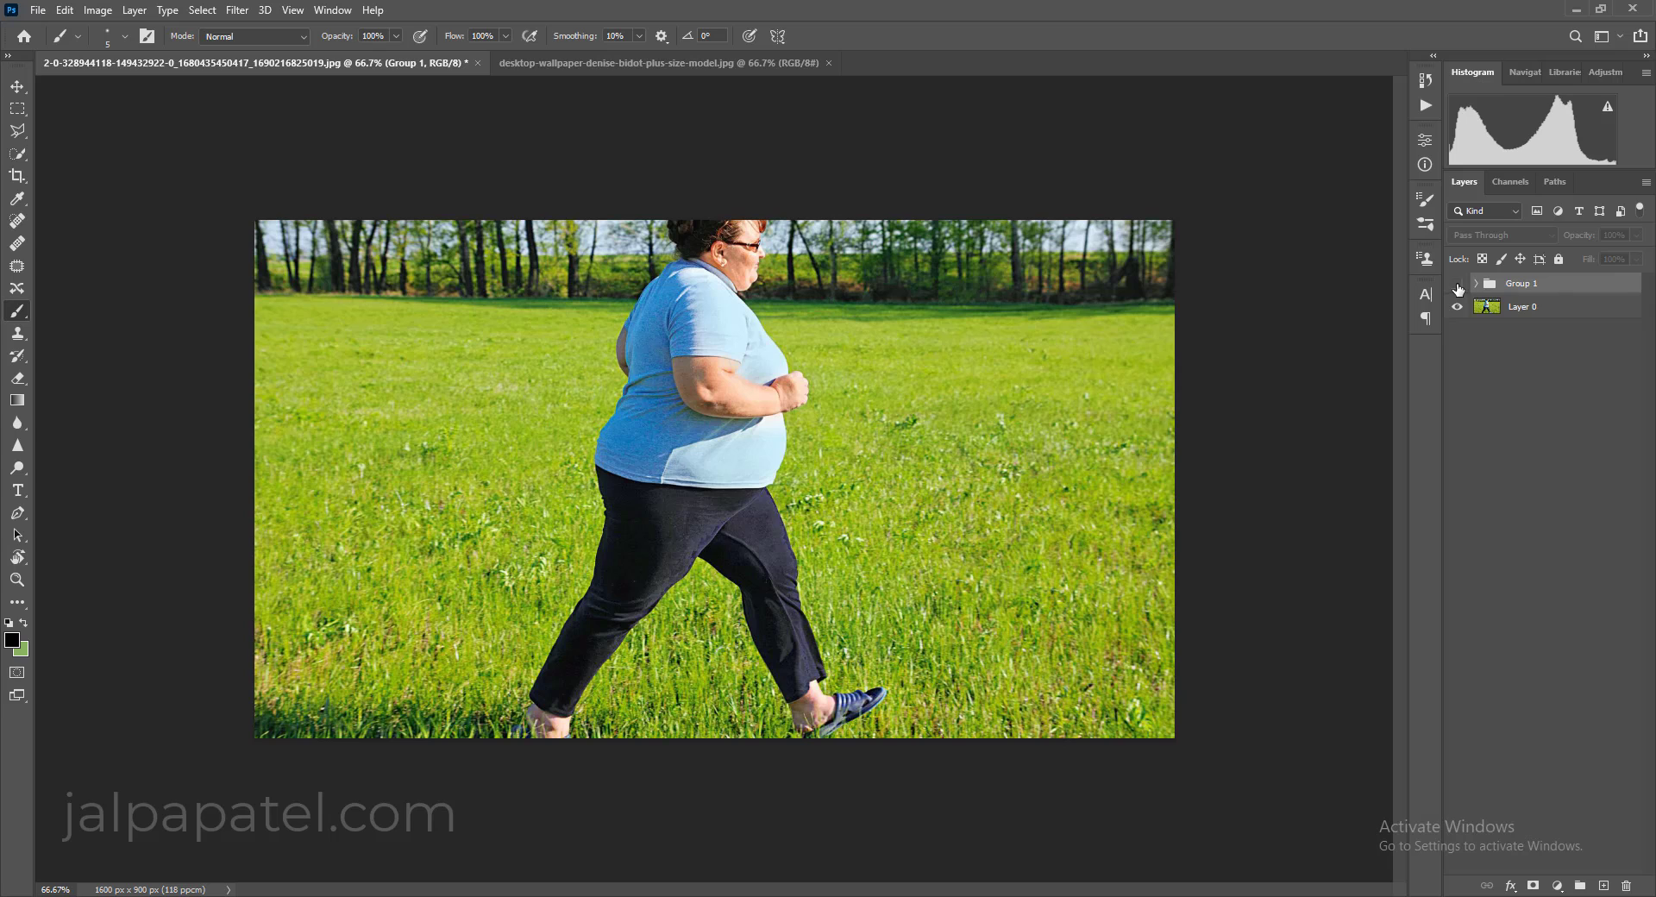
{"action": "left_click", "coordinate": [1458, 286]}
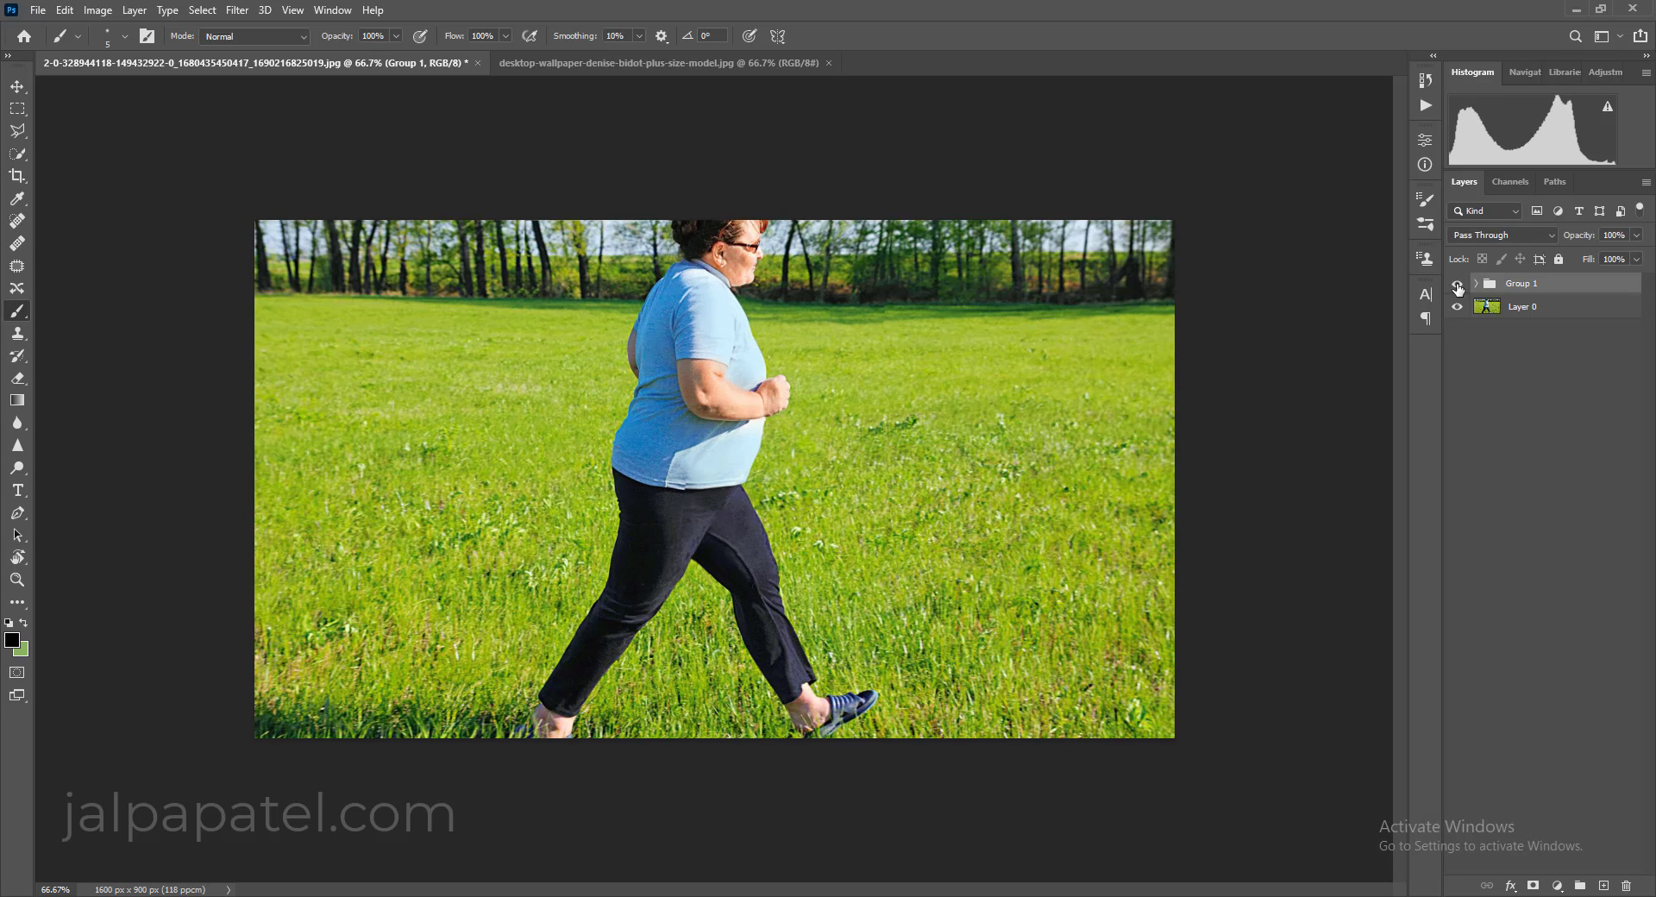
{"action": "left_click", "coordinate": [1457, 285]}
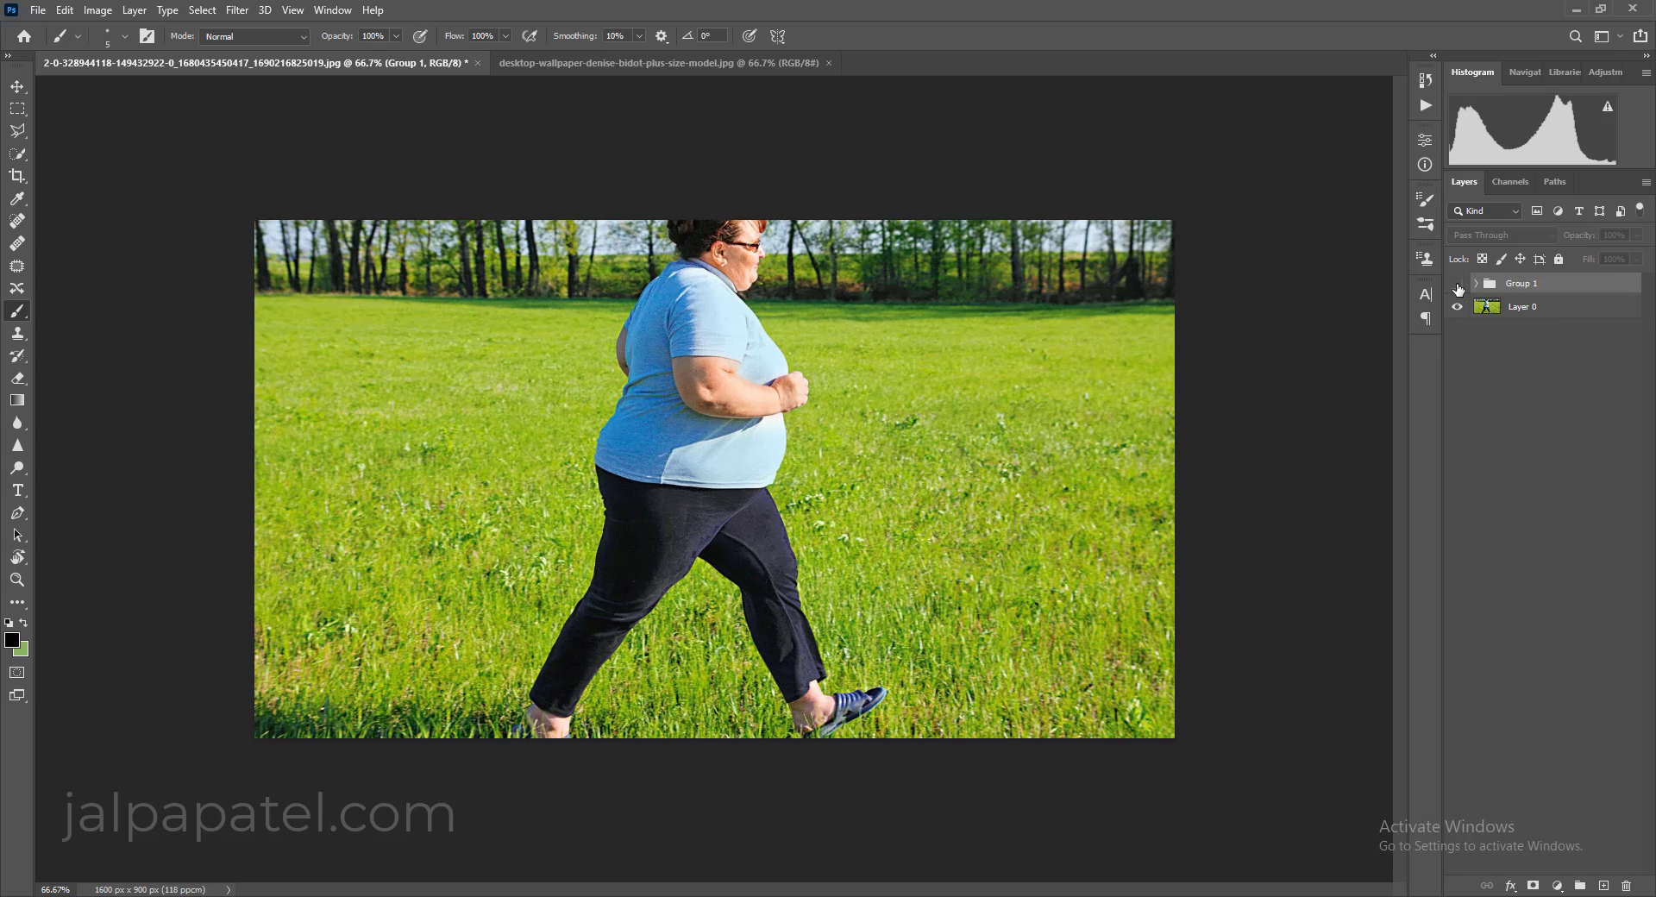
{"action": "left_click", "coordinate": [1458, 285]}
{"action": "left_click", "coordinate": [1457, 285]}
{"action": "left_click", "coordinate": [1458, 285]}
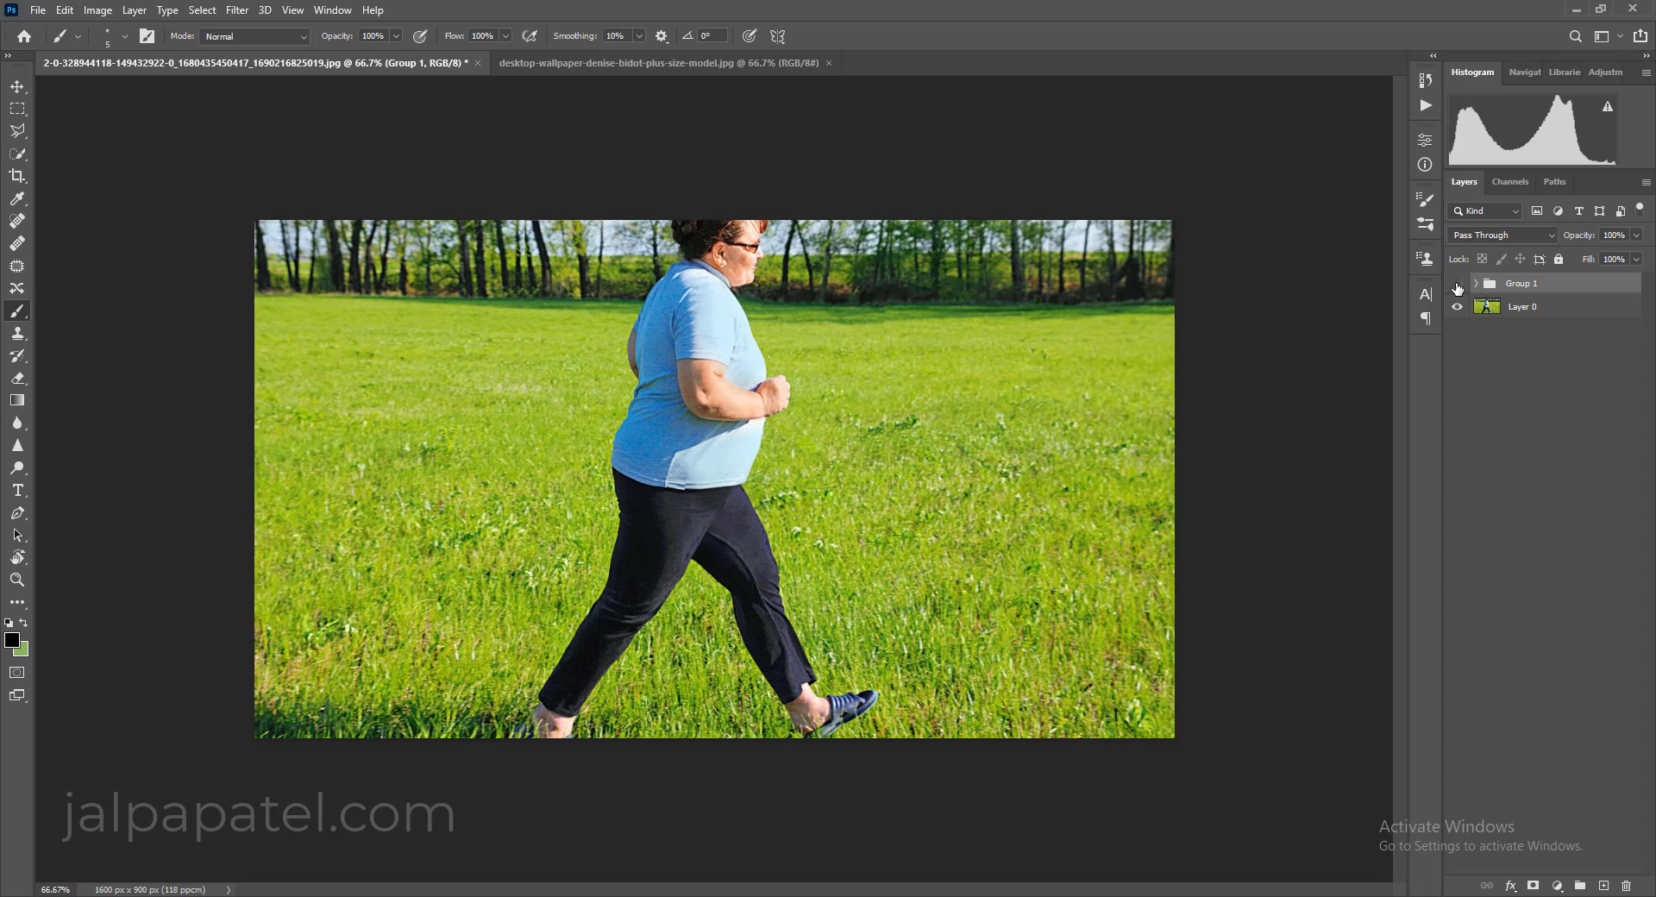
{"action": "left_click", "coordinate": [1458, 285]}
{"action": "left_click", "coordinate": [1457, 286]}
{"action": "key", "text": "ctrl+1"}
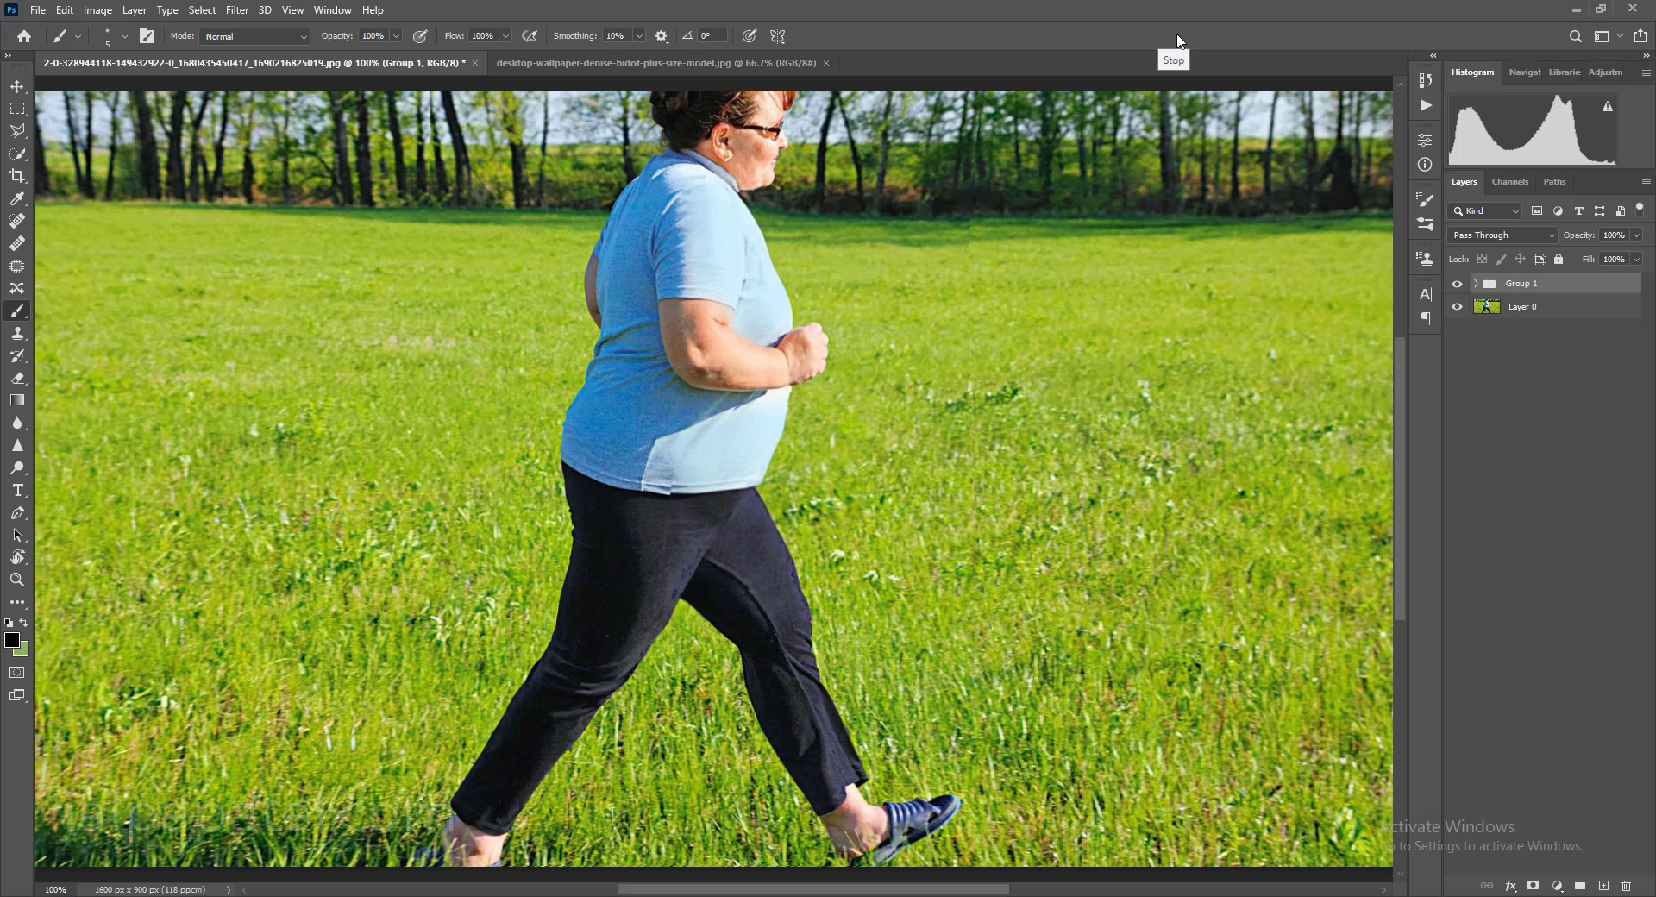
{"action": "left_click", "coordinate": [1457, 284]}
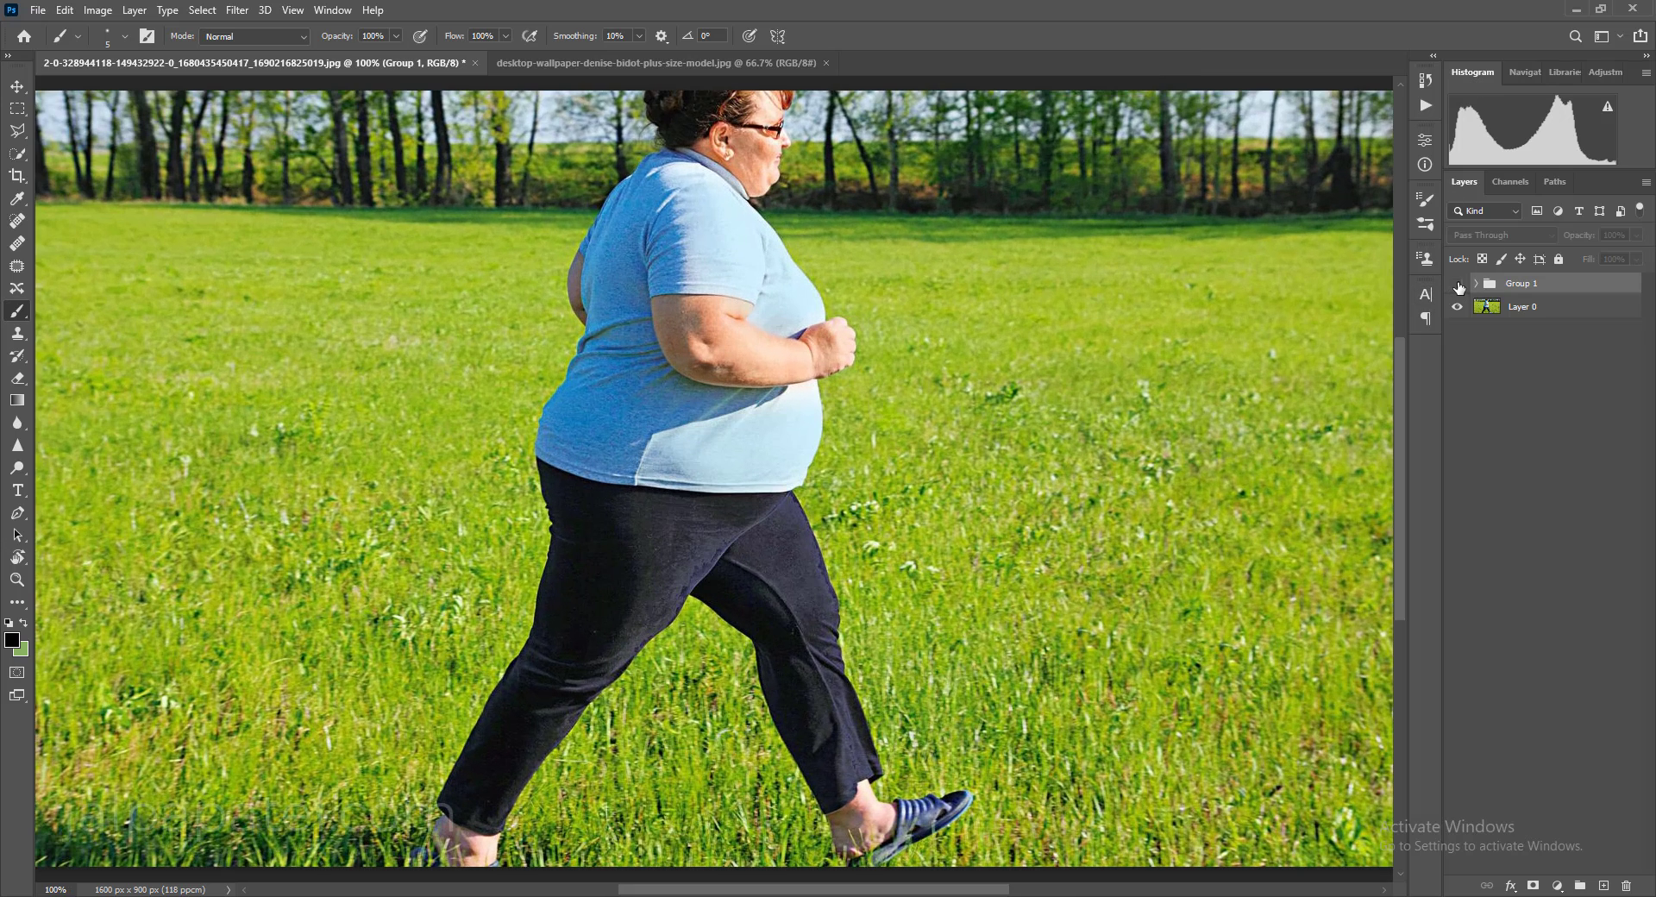
{"action": "left_click", "coordinate": [1457, 284]}
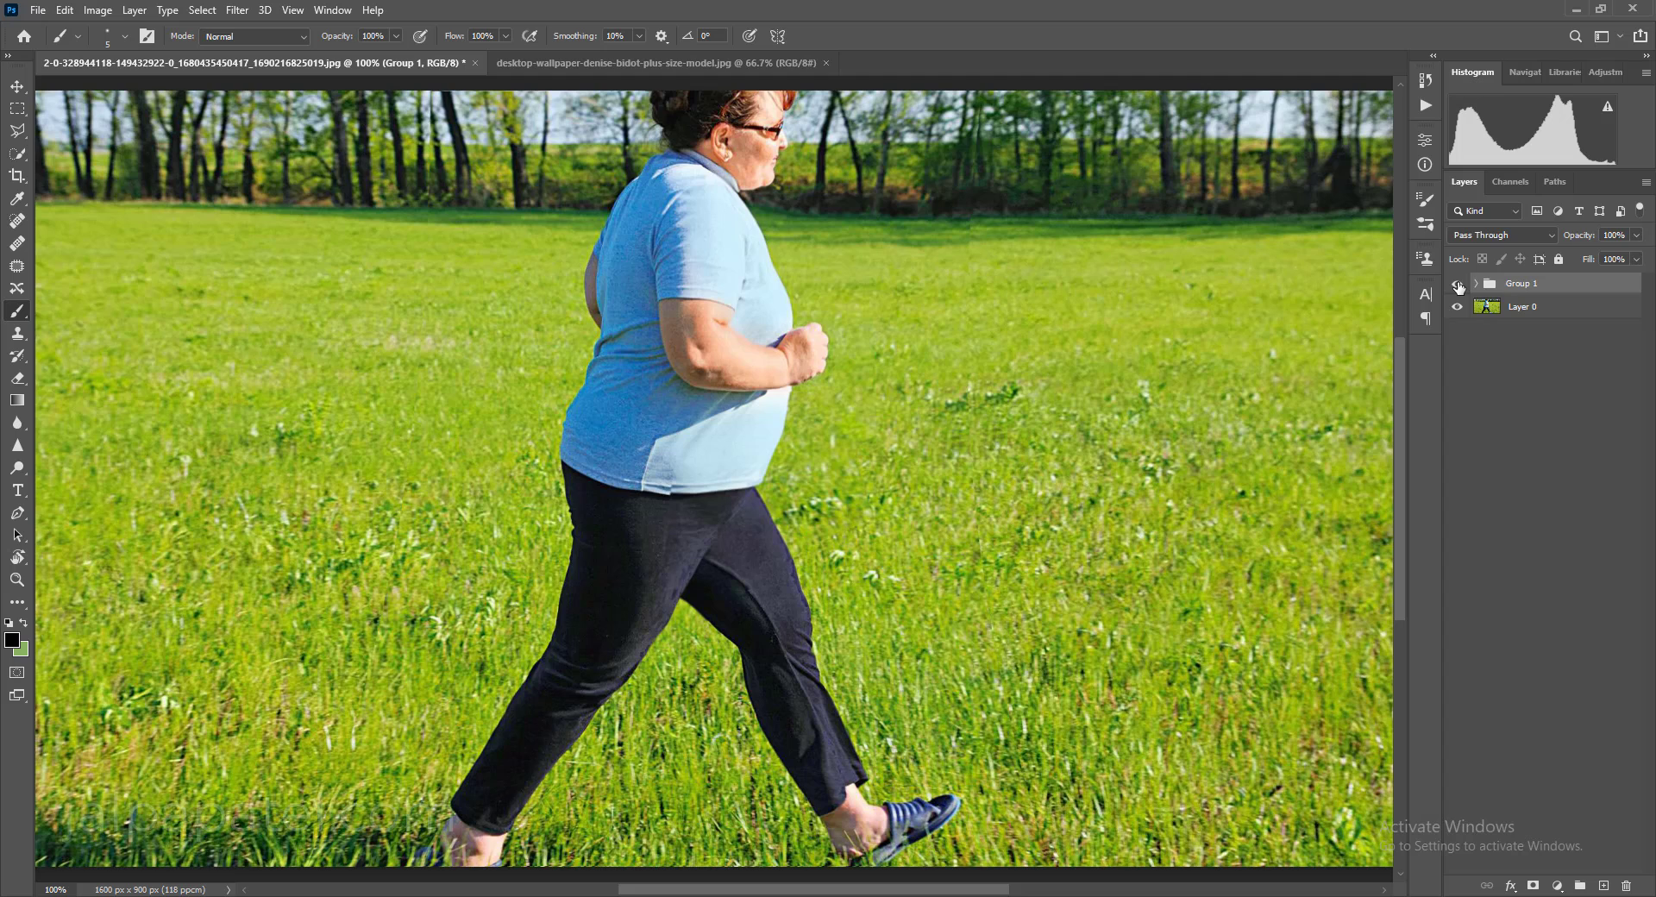
{"action": "key", "text": "ctrl+minus"}
{"action": "key", "text": "ctrl+minus"}
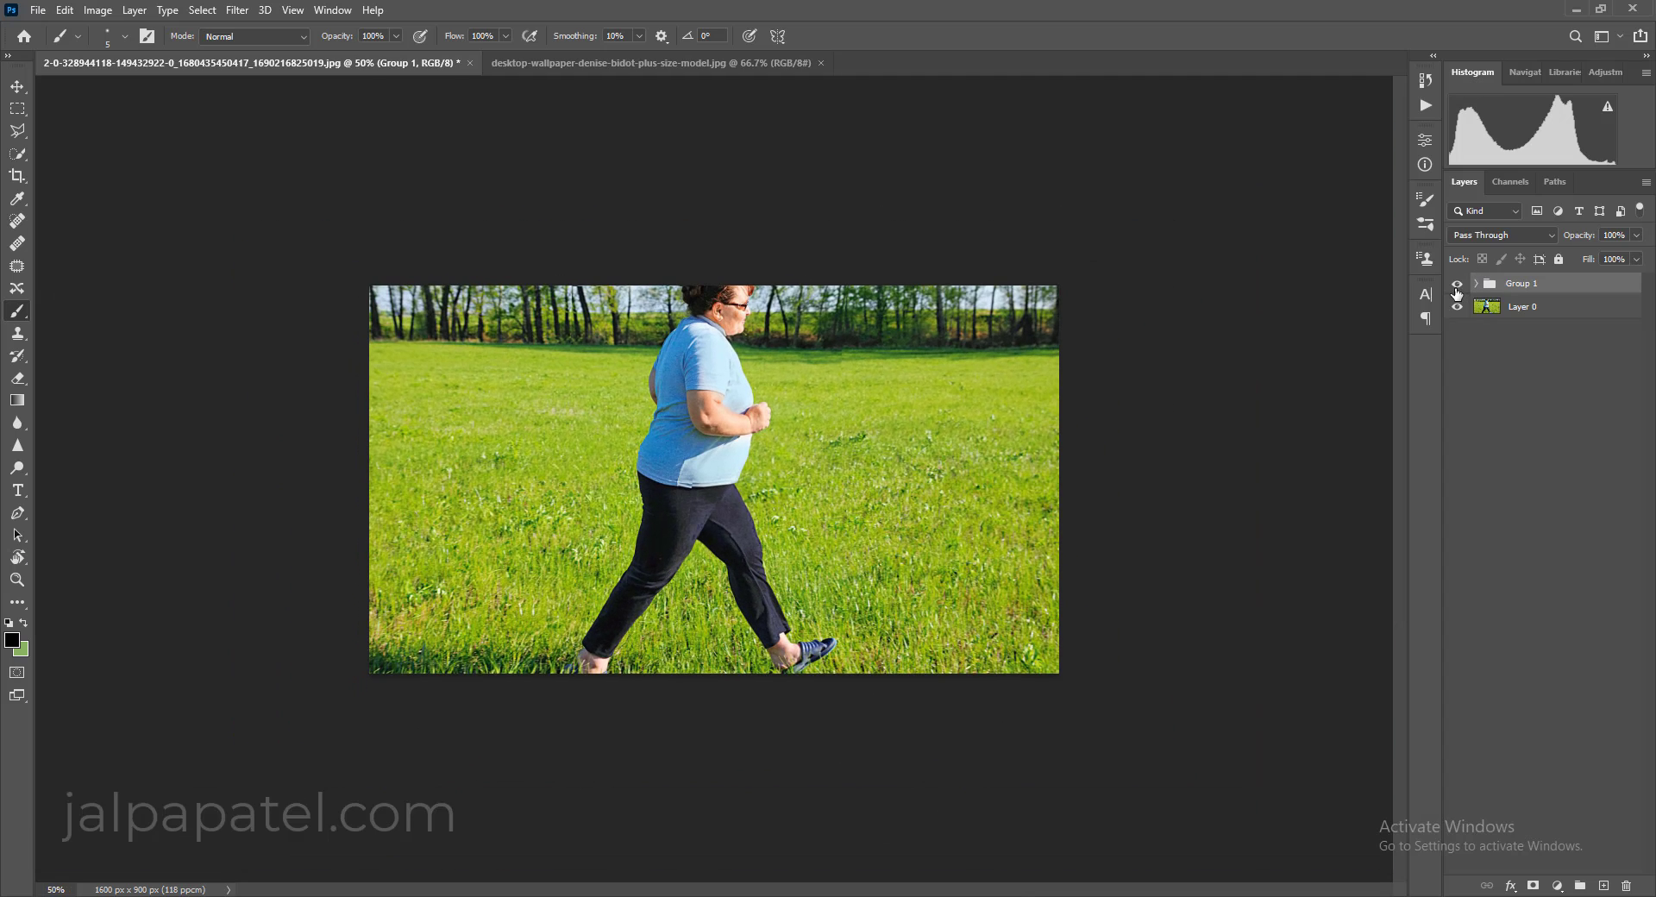